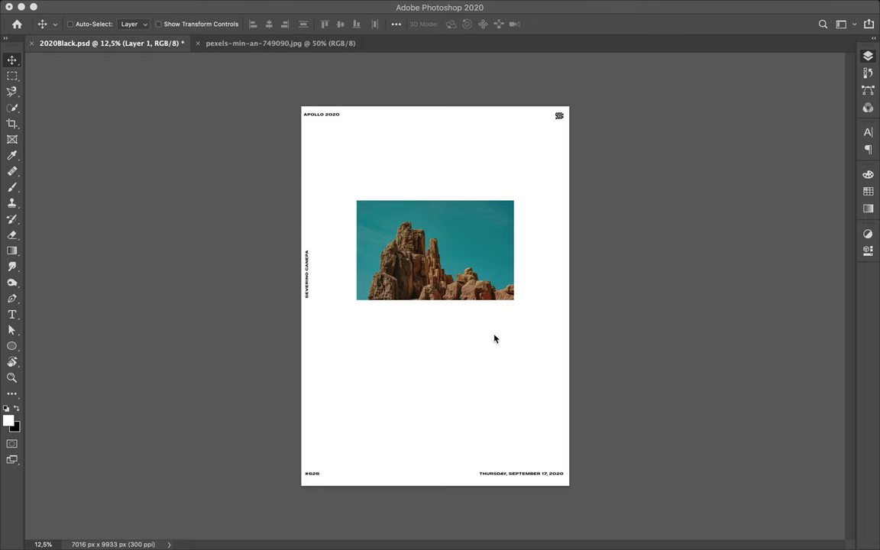
# Move the rock photo on Layer 1 slightly down the poster and scale it proportionally to 125%.
pyautogui.press('F7')
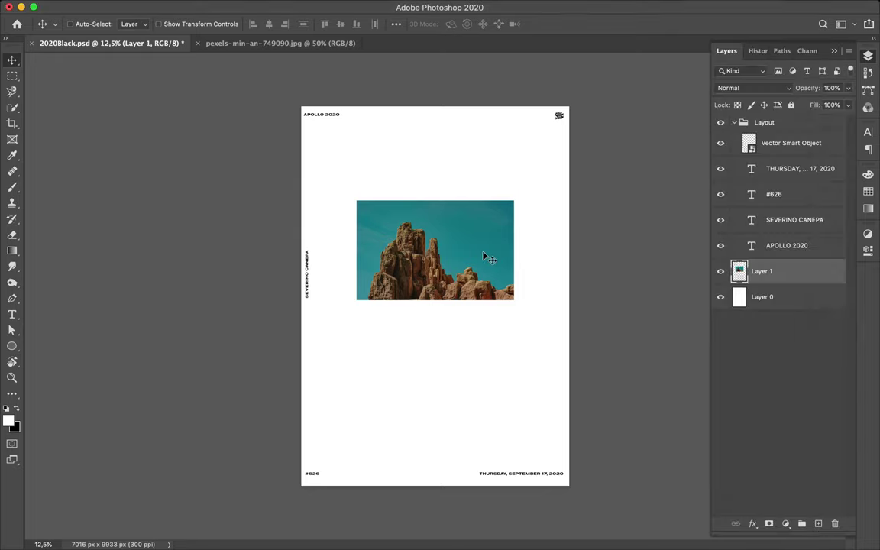
pyautogui.moveTo(483, 256); pyautogui.dragTo(483, 283)
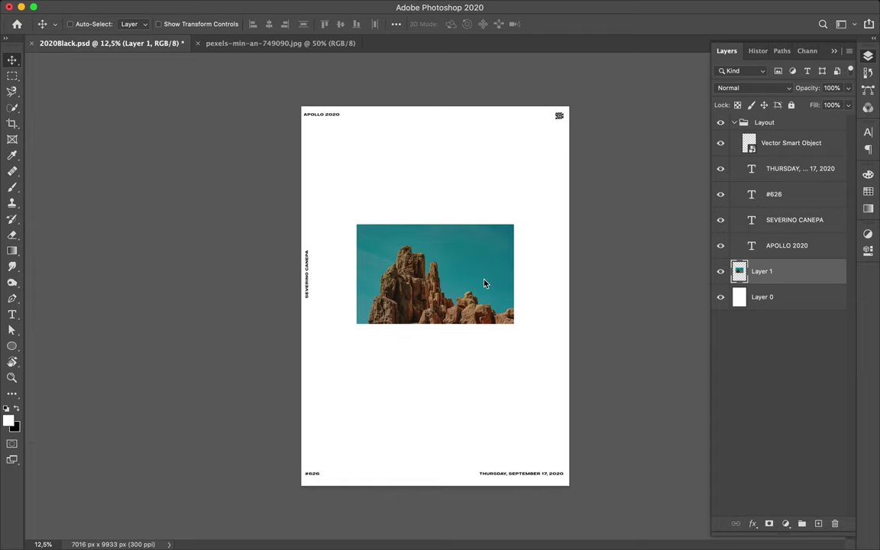
pyautogui.press('super+t')
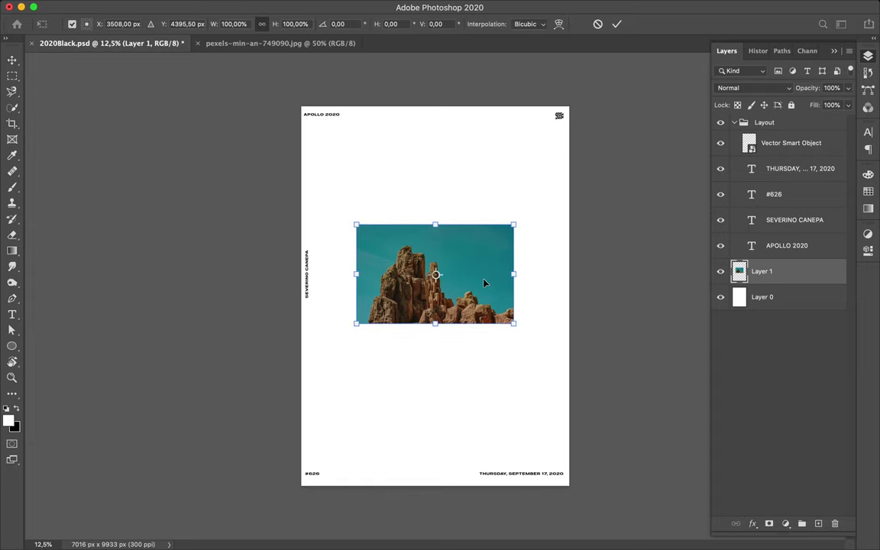
pyautogui.click(228, 24)
pyautogui.write('120%')
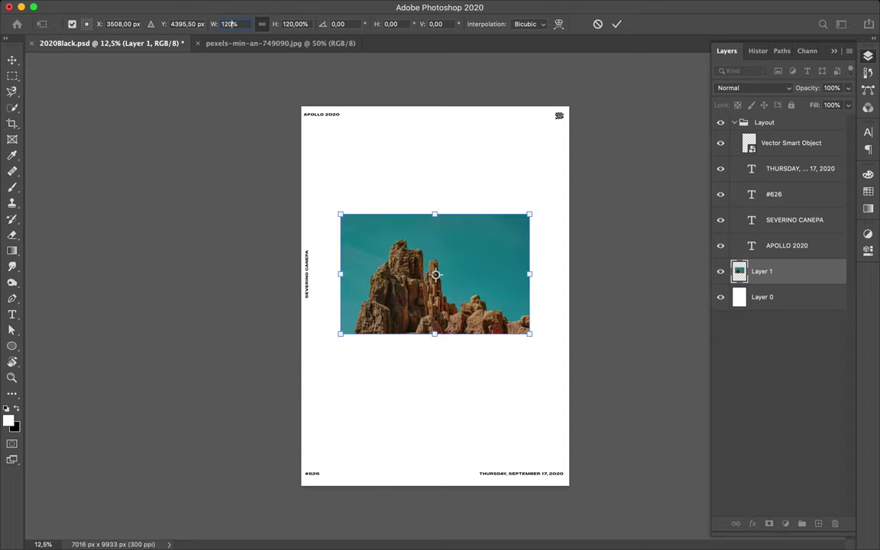
pyautogui.press('BackSpace')
pyautogui.press('BackSpace')
pyautogui.press('BackSpace')
pyautogui.press('BackSpace')
pyautogui.write('125%')
pyautogui.press('Return')
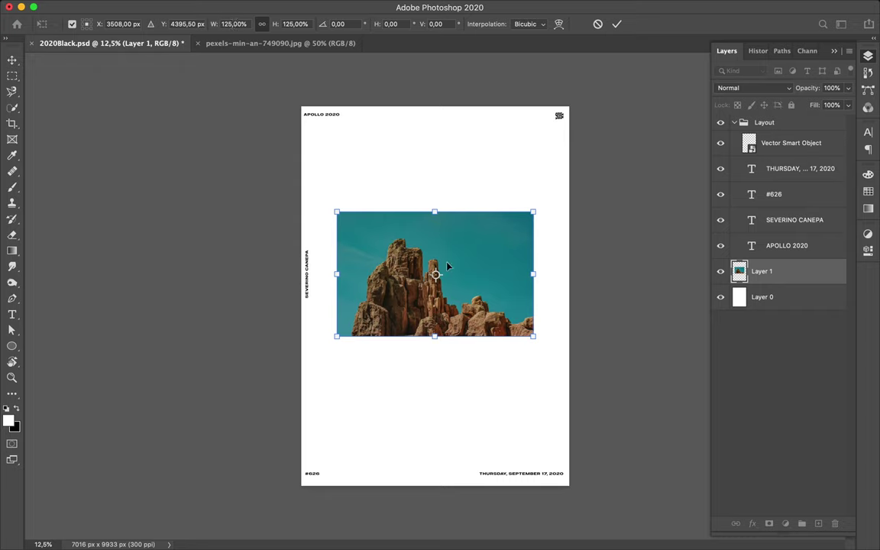
pyautogui.press('Return')
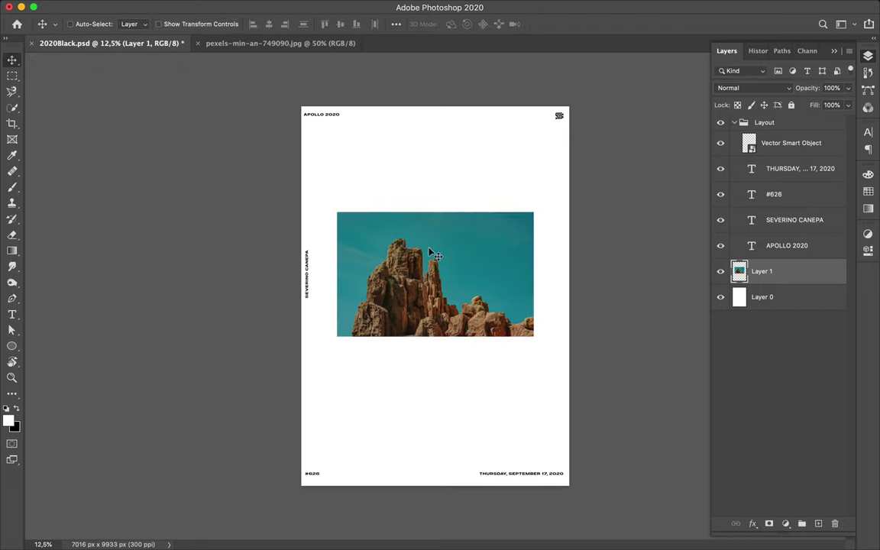
# Copy the upper part of the narrow rock spire to its own layer using the Magnetic Lasso, and place the cutout below the photo.
pyautogui.scroll(2, 447, 203)
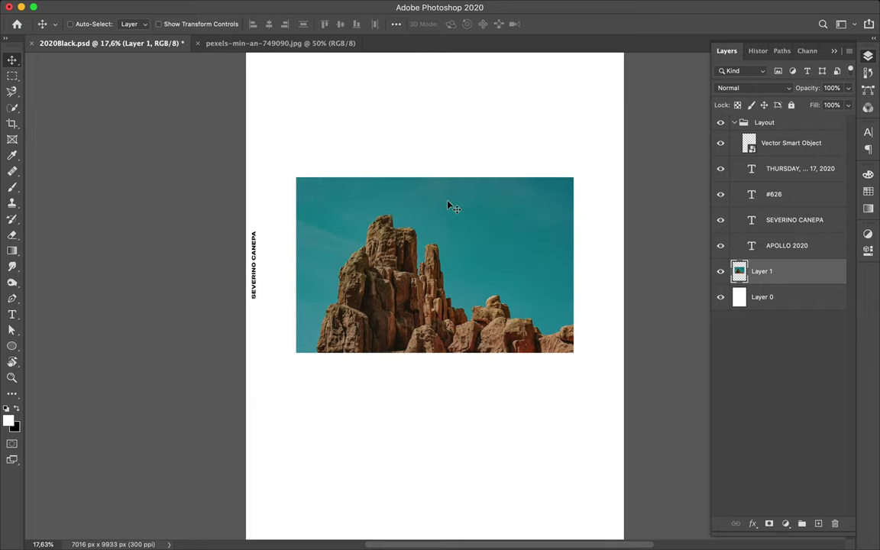
pyautogui.scroll(2, 448, 203)
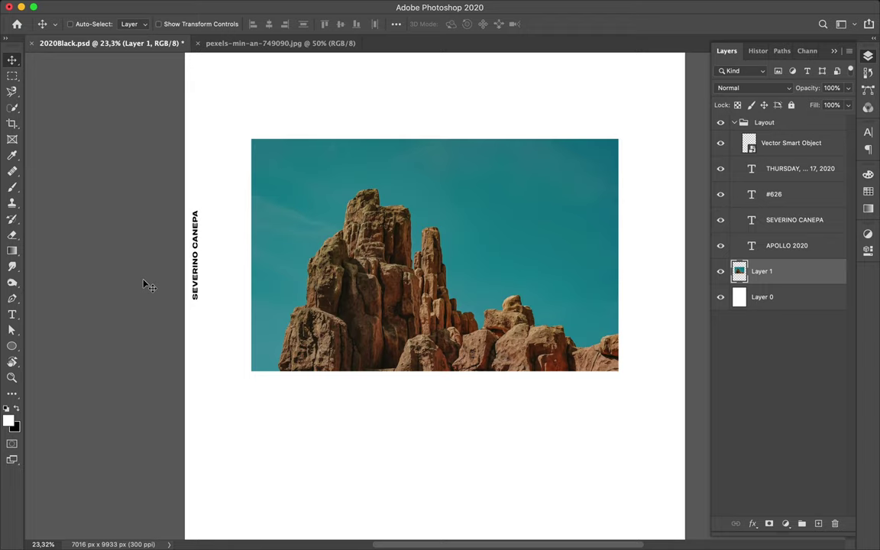
pyautogui.press('l')
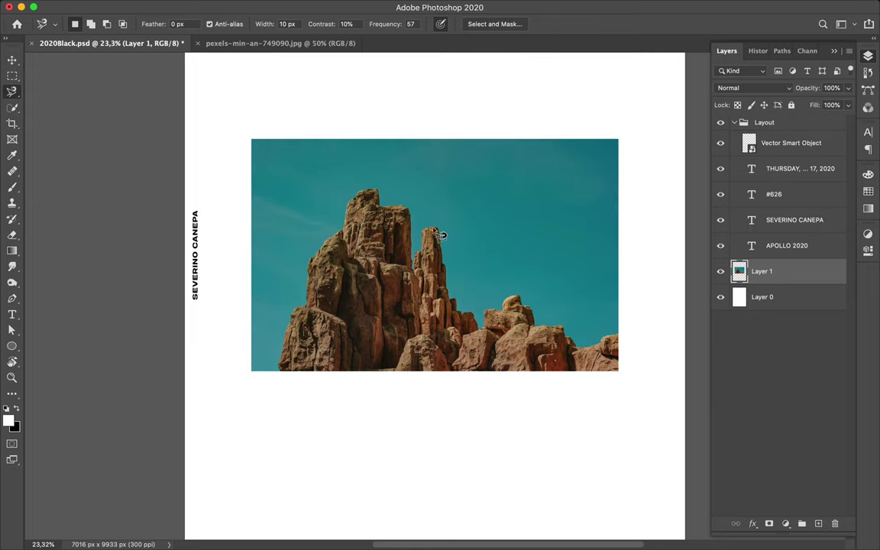
pyautogui.click(14, 91)
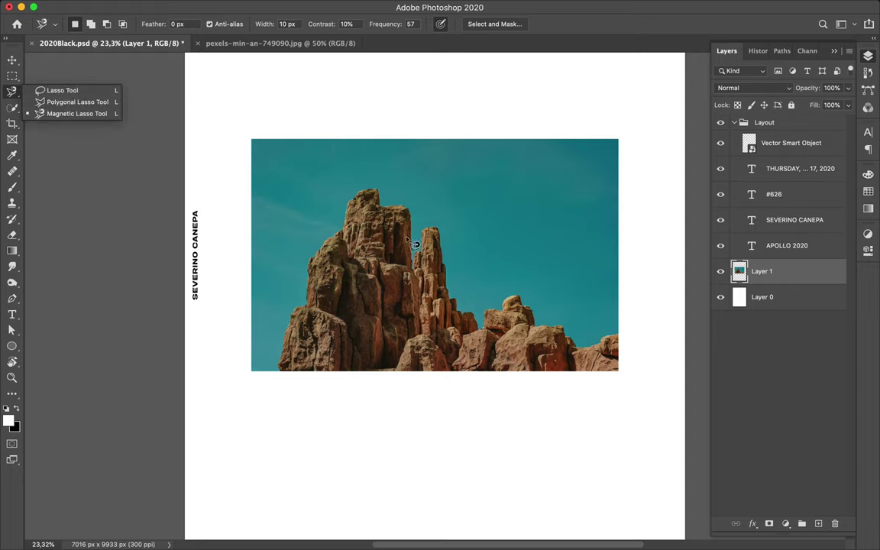
pyautogui.click(432, 229)
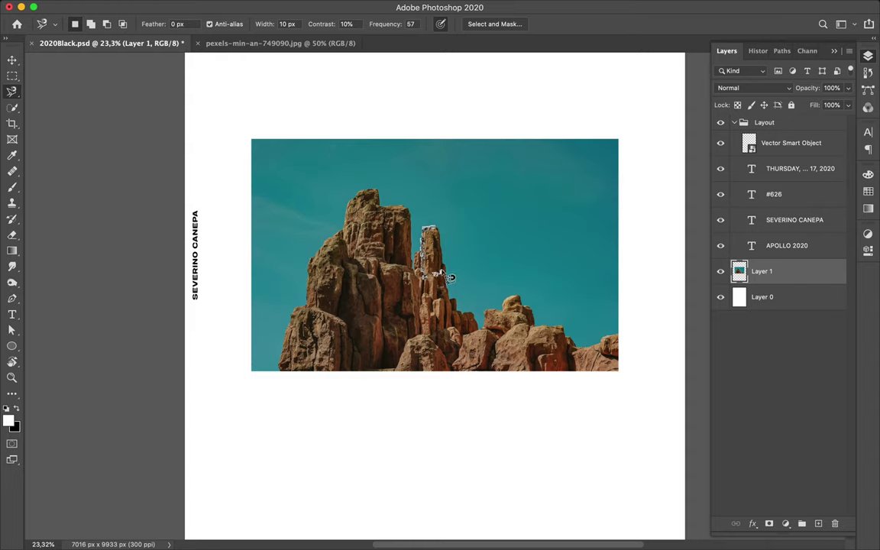
pyautogui.click(435, 231)
pyautogui.press('super+j')
pyautogui.press('v')
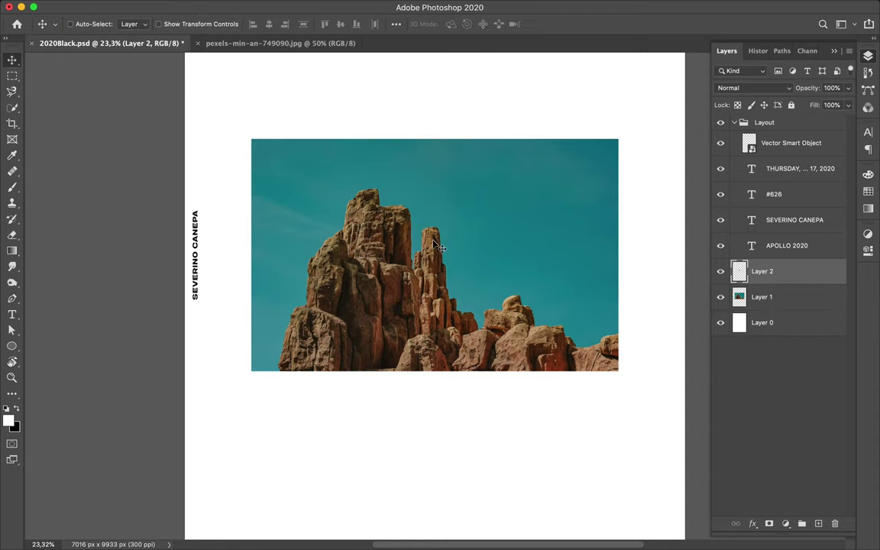
pyautogui.moveTo(433, 248); pyautogui.dragTo(394, 421)
# Add a new layer directly beneath the spire cutout and paint it black within the cutout's outline.
pyautogui.click(815, 308)
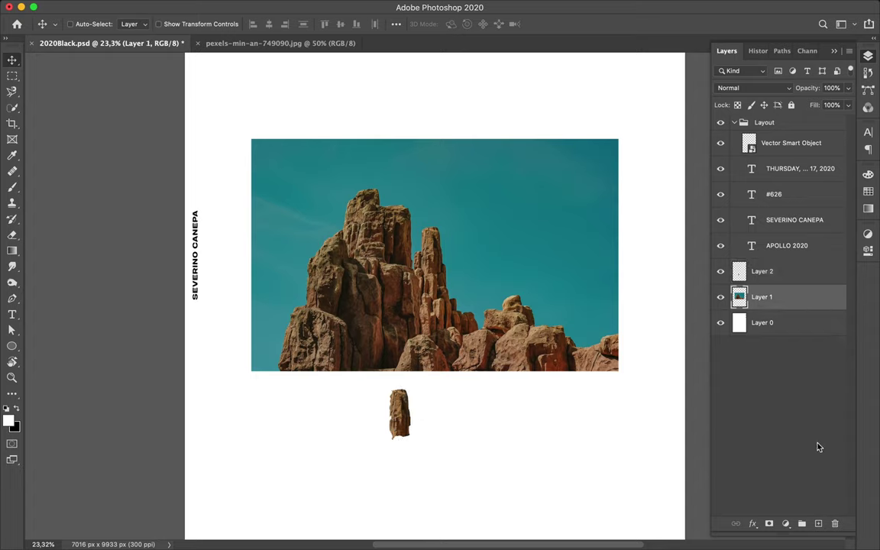
pyautogui.click(817, 523)
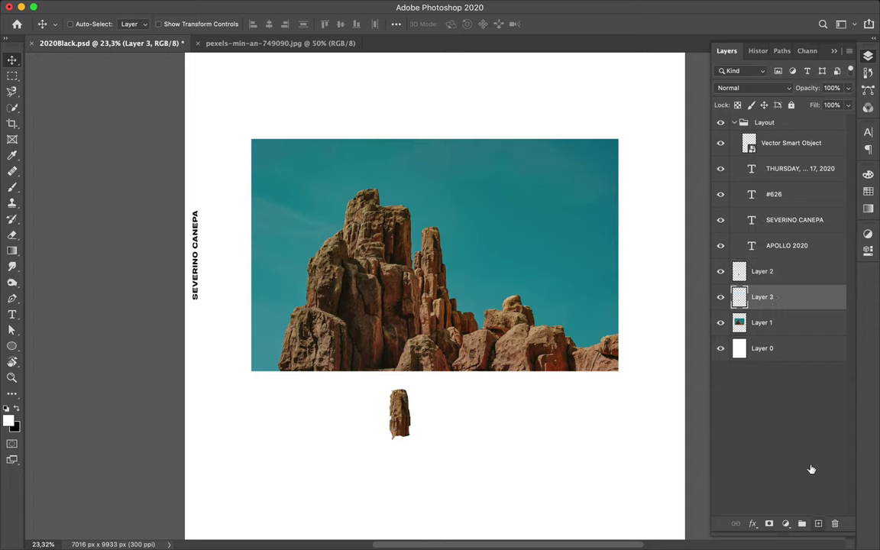
pyautogui.keyDown('super'); pyautogui.click(739, 273); pyautogui.keyUp('super')
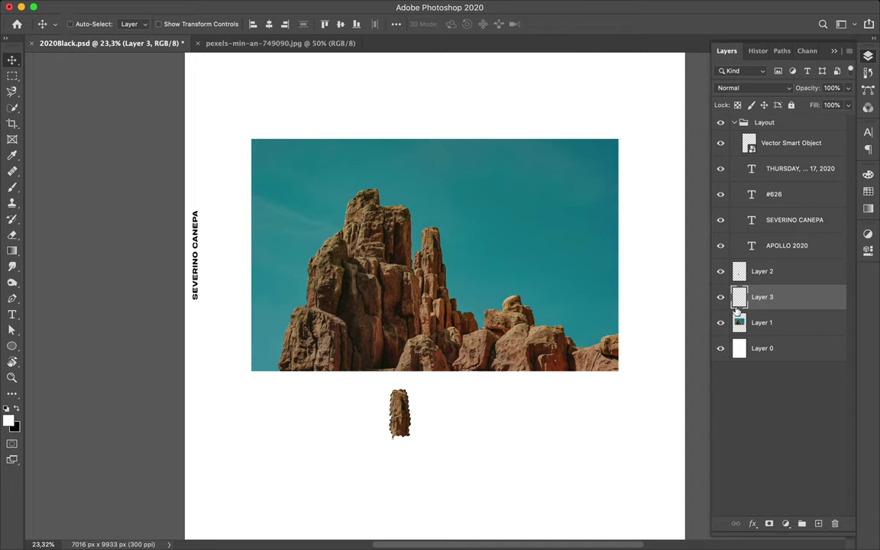
pyautogui.press('b')
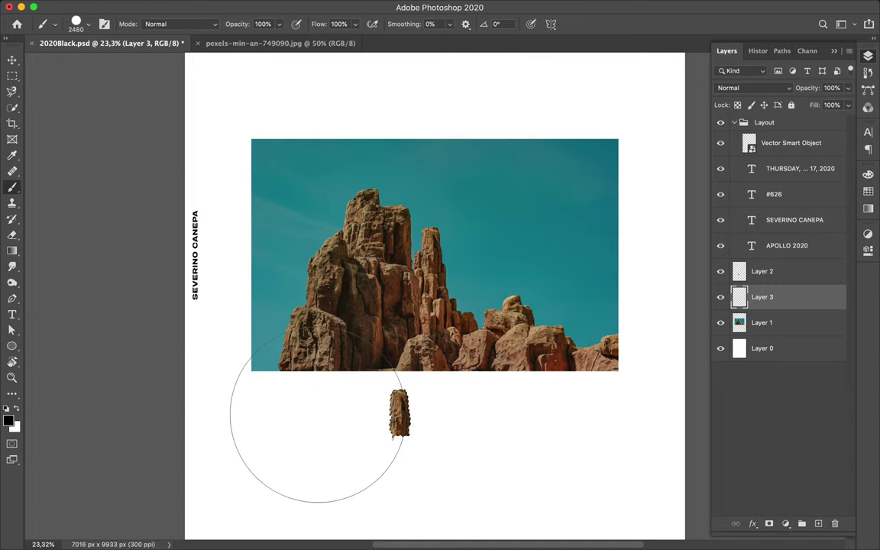
pyautogui.press('x')
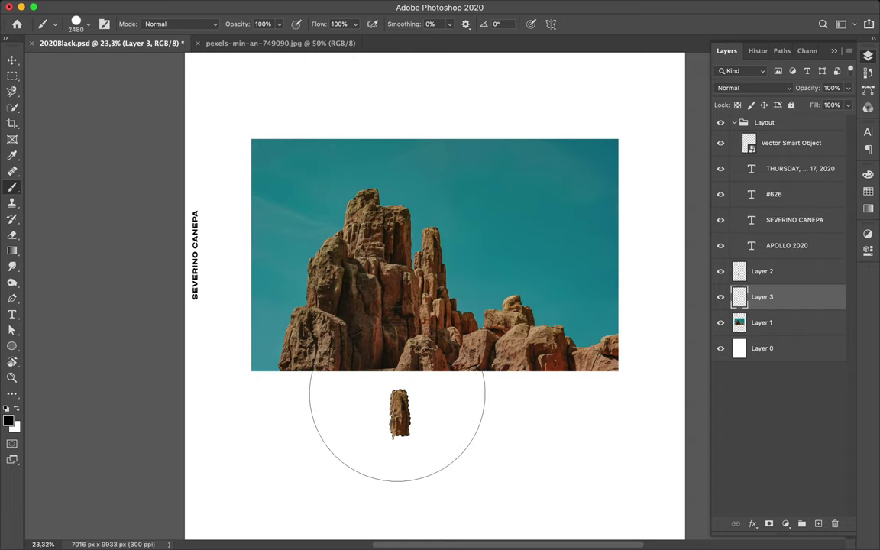
pyautogui.press('x')
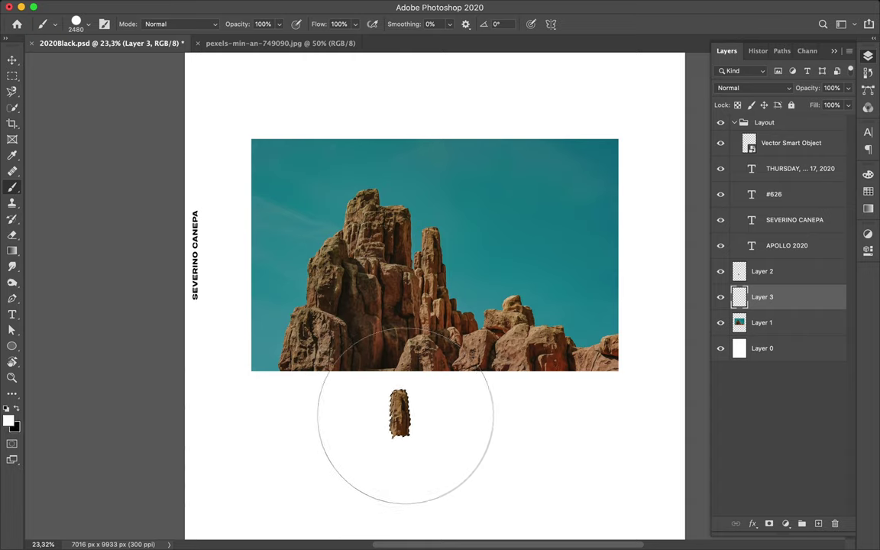
pyautogui.press('x')
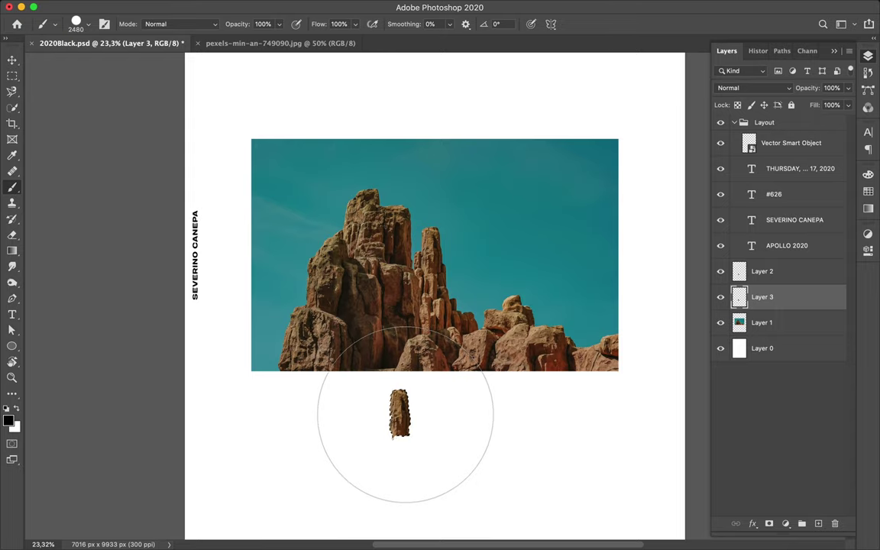
# Deselect and apply a Gaussian Blur with a 56-pixel radius to the black shape behind the spire cutout.
pyautogui.press('m')
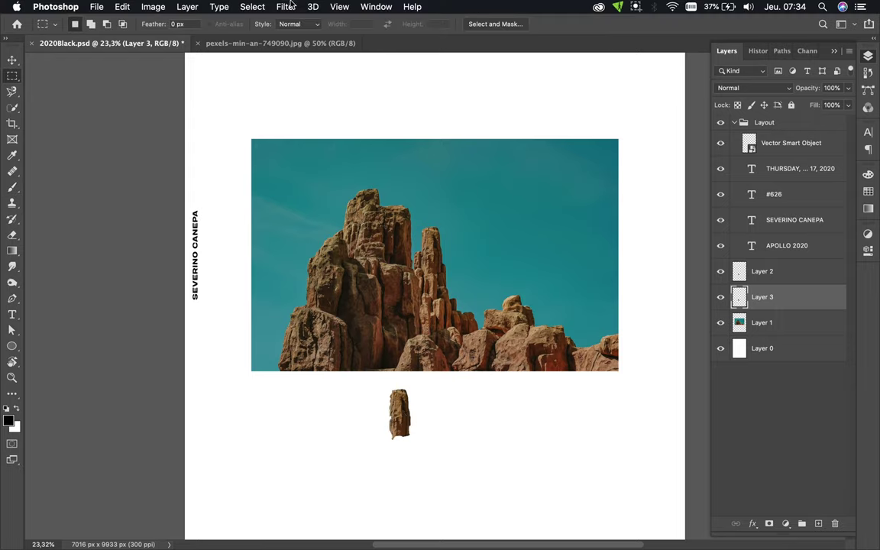
pyautogui.click(287, 6)
pyautogui.moveTo(294, 151)
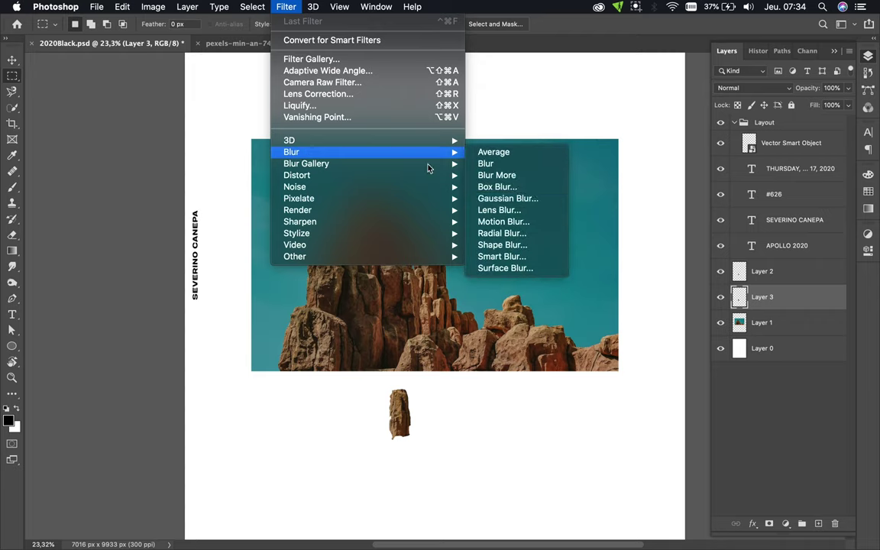
pyautogui.click(493, 199)
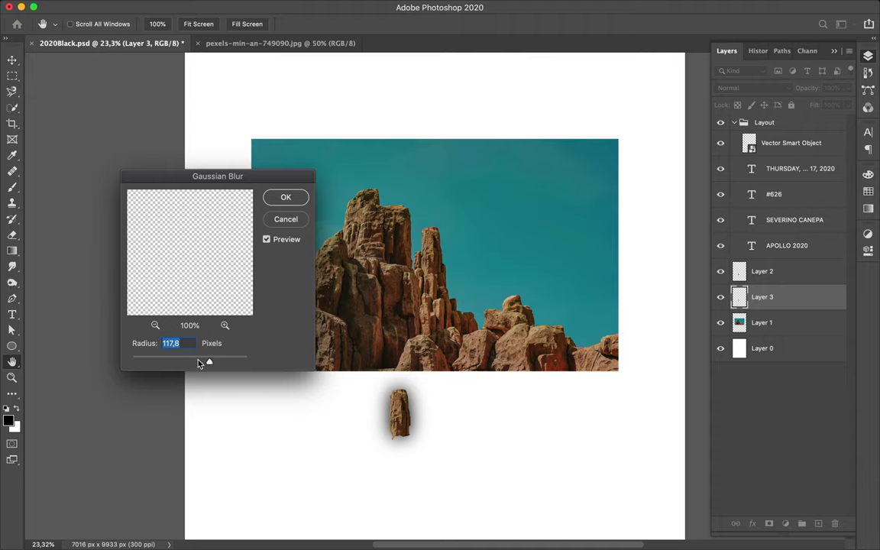
pyautogui.click(198, 361)
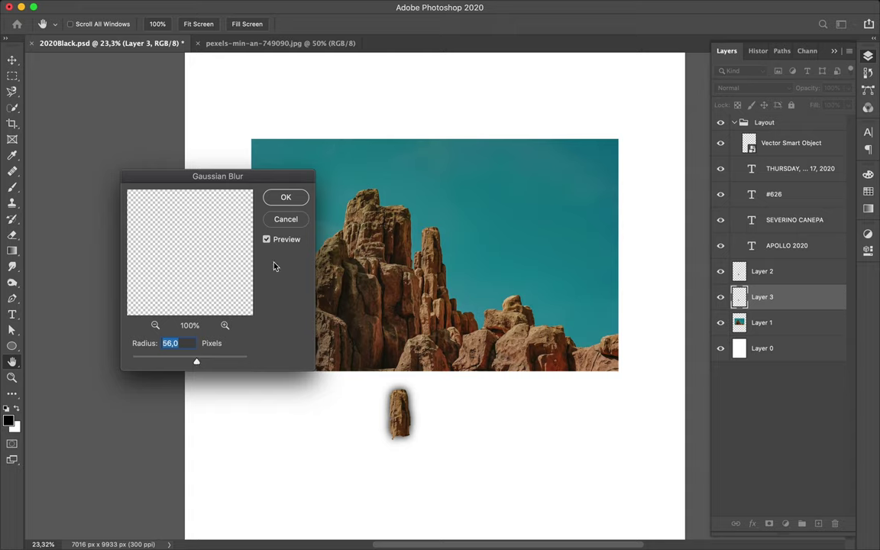
pyautogui.click(291, 198)
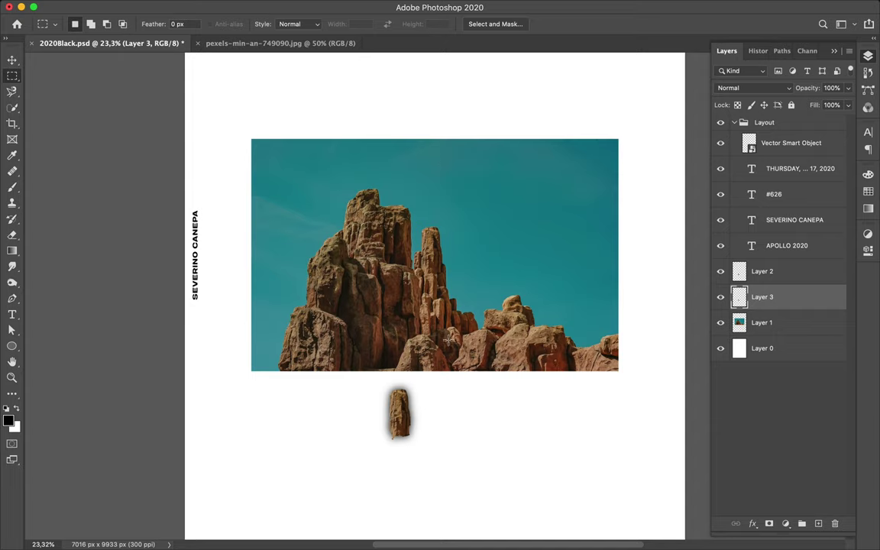
# Move the spire cutout and its blurred shadow layer together slightly to the left beneath the photo.
pyautogui.press('v')
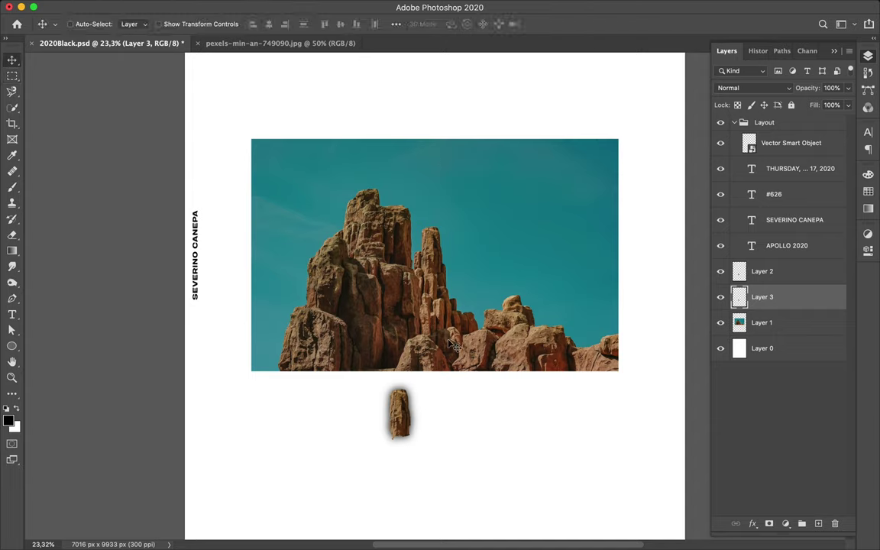
pyautogui.keyDown('shift'); pyautogui.click(799, 276); pyautogui.keyUp('shift')
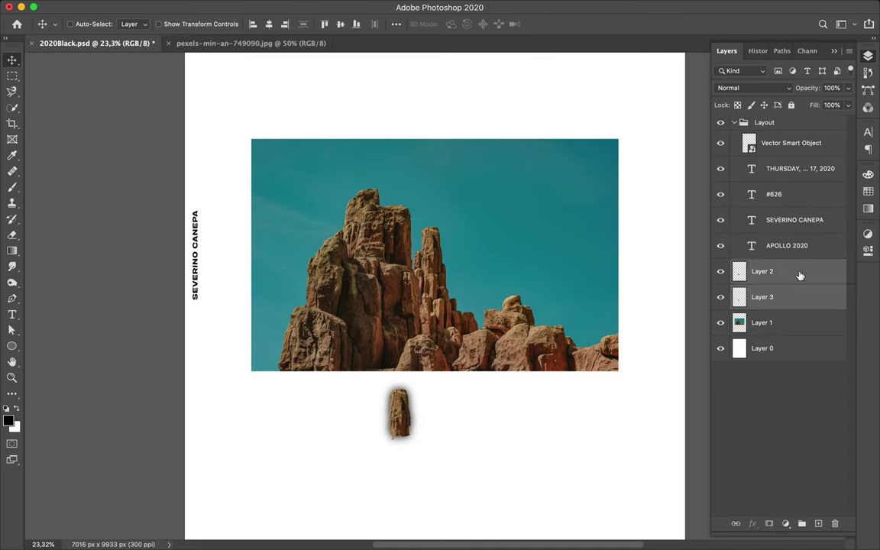
pyautogui.moveTo(397, 418); pyautogui.dragTo(370, 422)
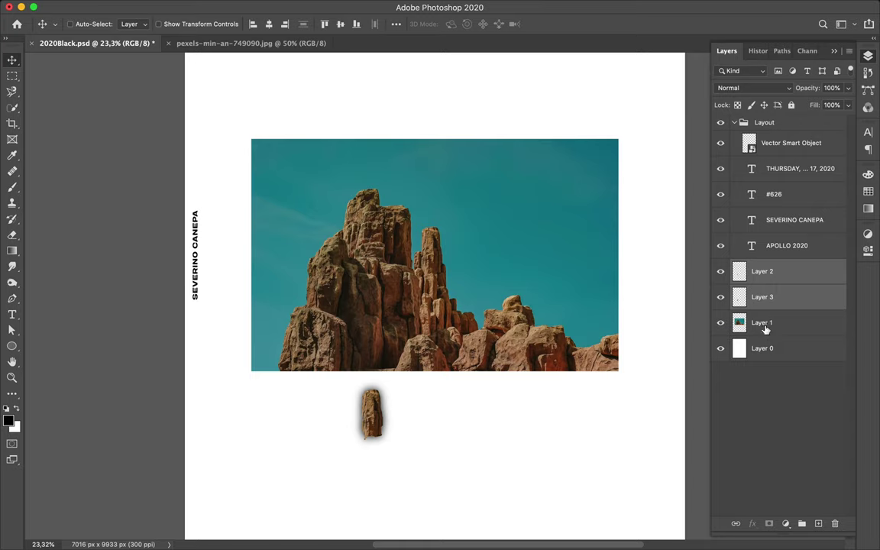
# Outline the large boulder at the photo's lower right with the Magnetic Lasso and copy it from Layer 1 to a new layer.
pyautogui.click(548, 343)
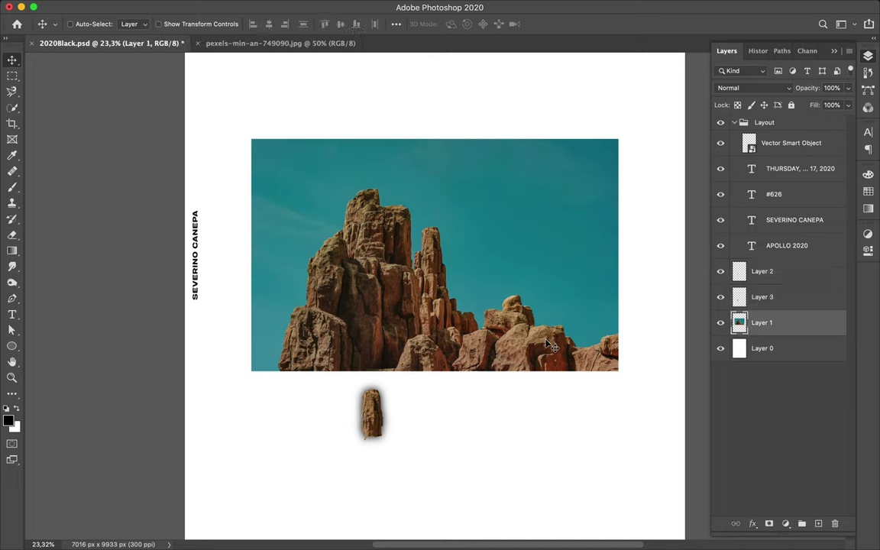
pyautogui.press('l')
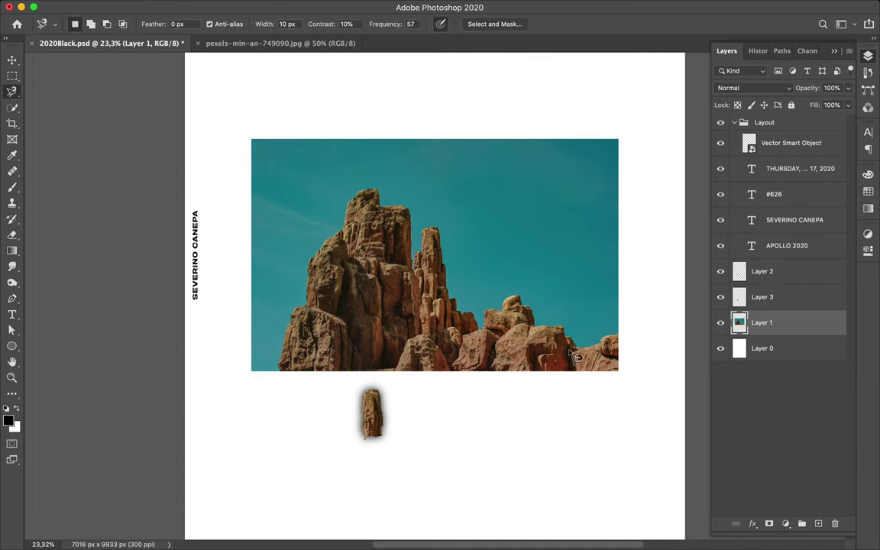
pyautogui.click(570, 370)
pyautogui.click(570, 374)
pyautogui.press('super+j')
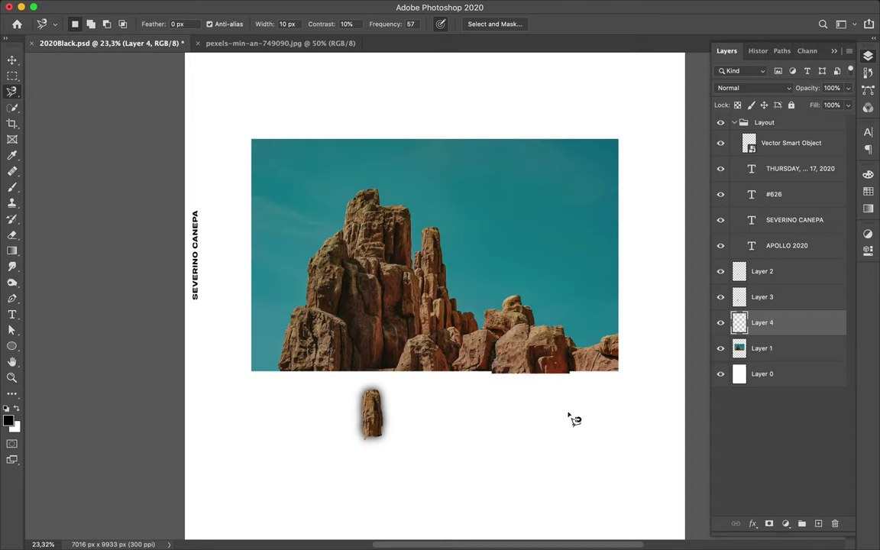
pyautogui.press('v')
# Add a new layer directly beneath the boulder cutout and paint it black within the boulder's outline.
pyautogui.click(783, 351)
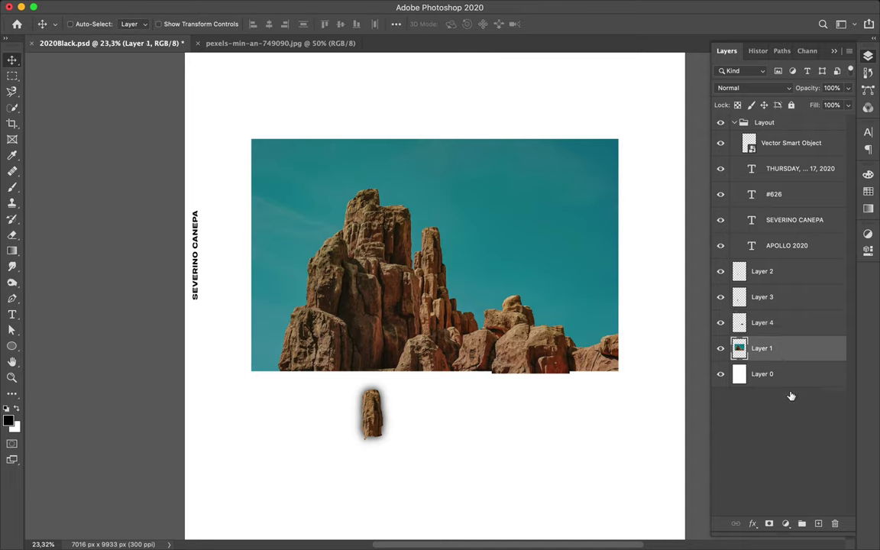
pyautogui.click(820, 524)
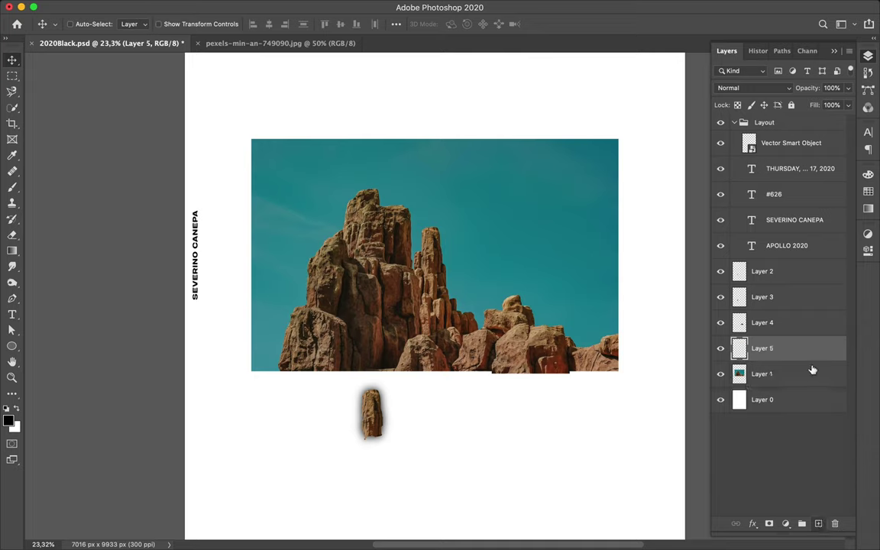
pyautogui.keyDown('super'); pyautogui.click(740, 323); pyautogui.keyUp('super')
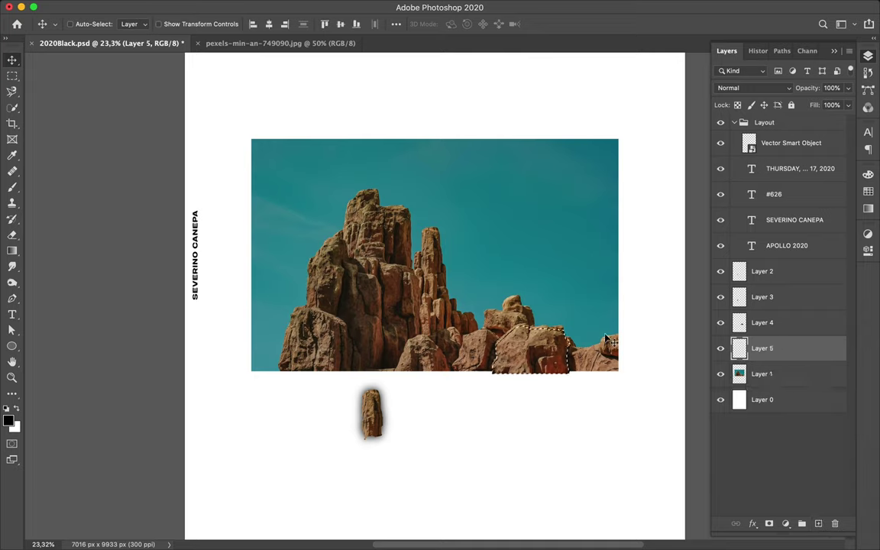
pyautogui.press('b')
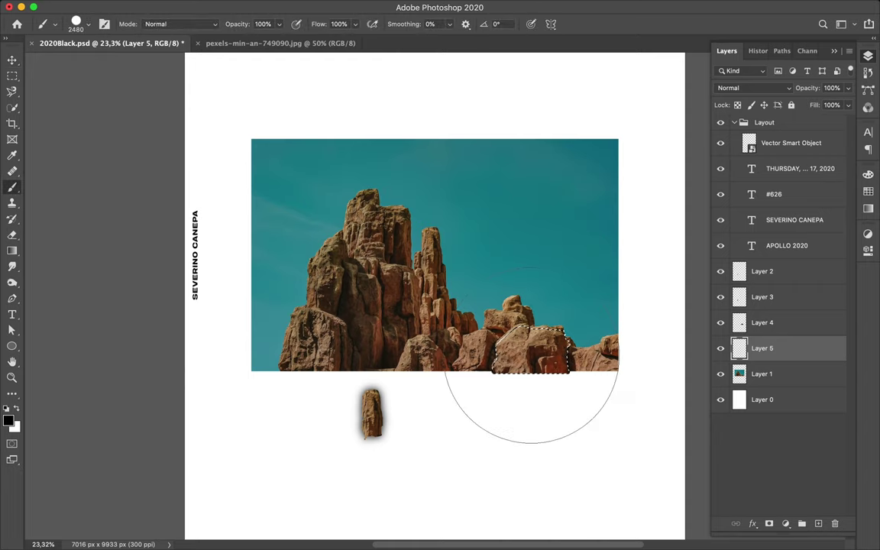
pyautogui.click(531, 355)
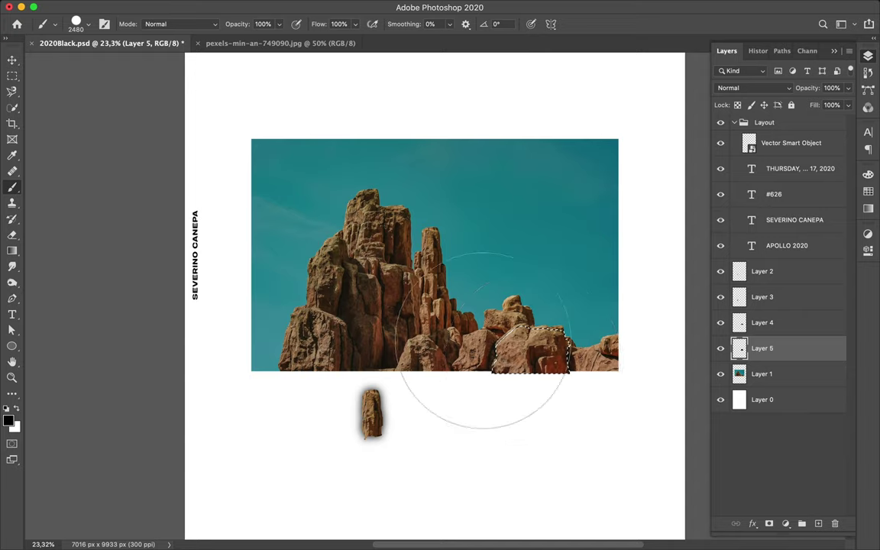
# Deselect and apply the last Gaussian Blur again to the black shape behind the boulder cutout.
pyautogui.hotkey('ctrl', 'd')
pyautogui.press('m')
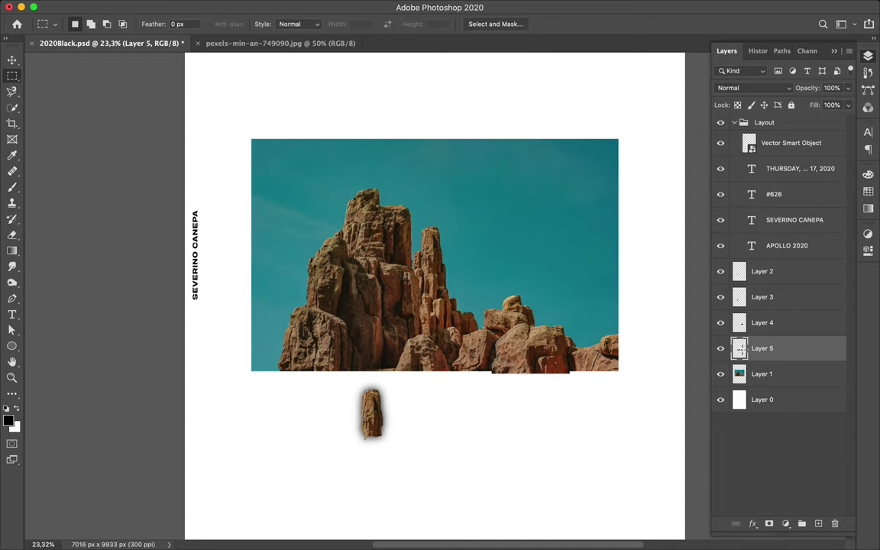
pyautogui.moveTo(395, 3)
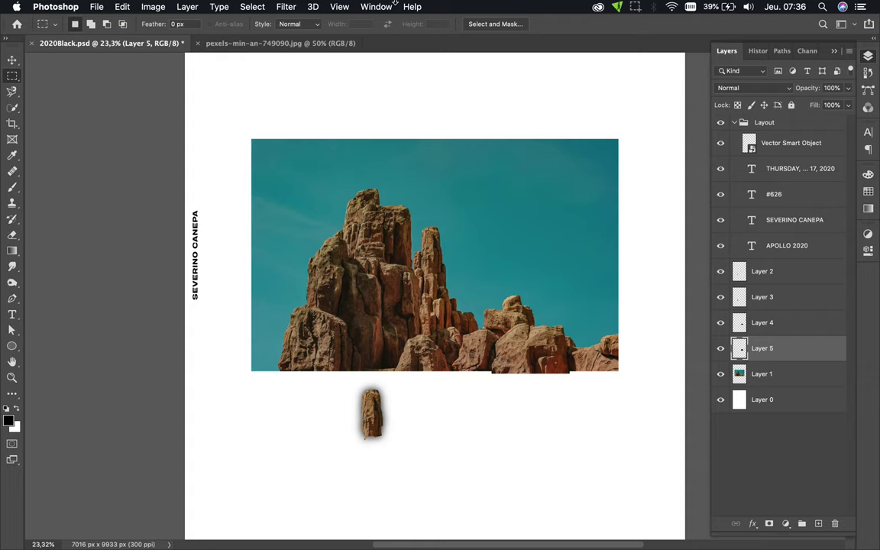
pyautogui.click(293, 7)
pyautogui.click(292, 22)
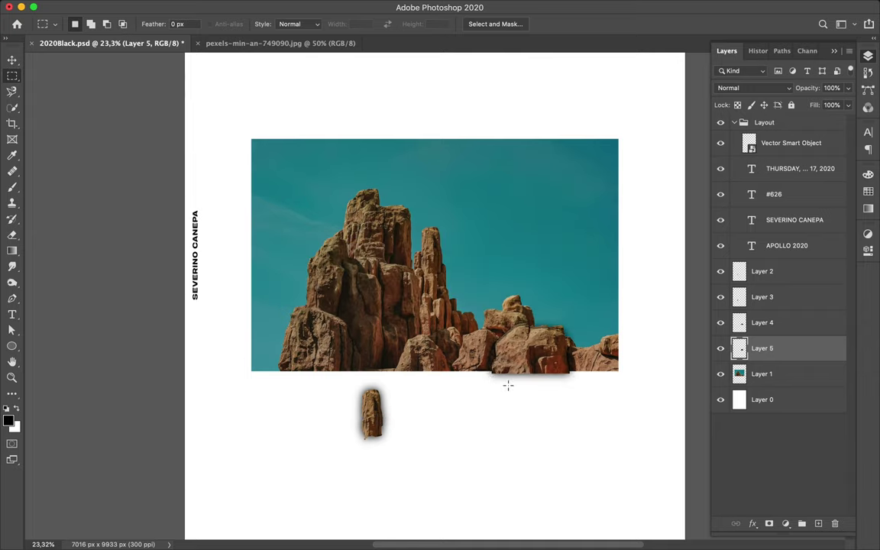
# Link the boulder cutout on Layer 4 with its blurred shadow on Layer 5.
pyautogui.press('v')
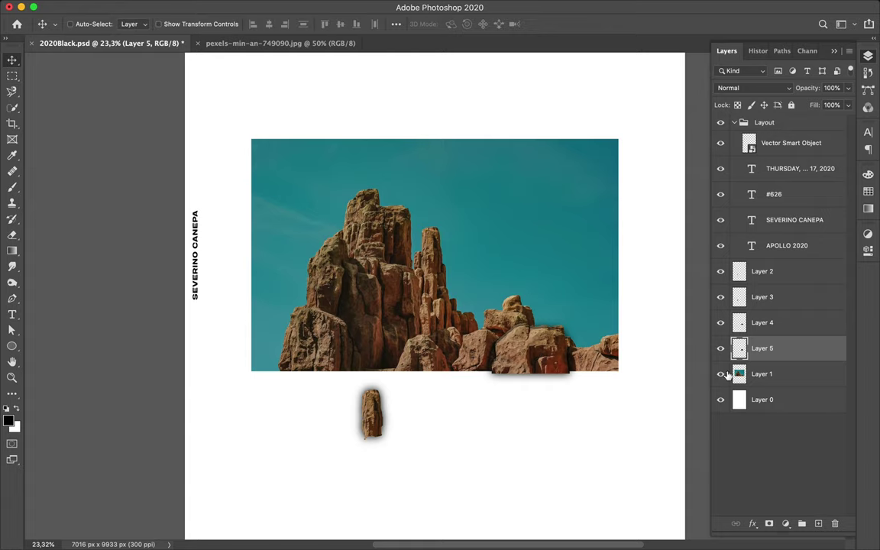
pyautogui.keyDown('shift'); pyautogui.click(782, 324); pyautogui.keyUp('shift')
pyautogui.rightClick(784, 324)
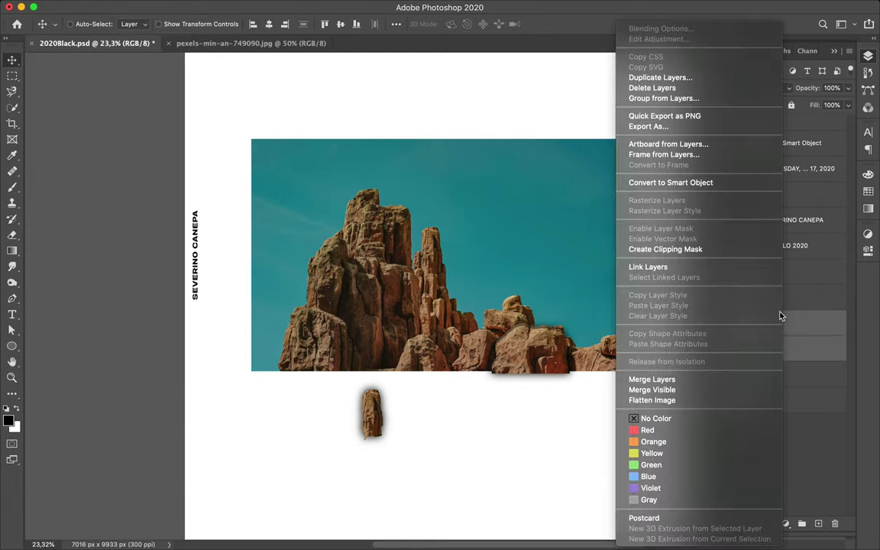
pyautogui.click(672, 268)
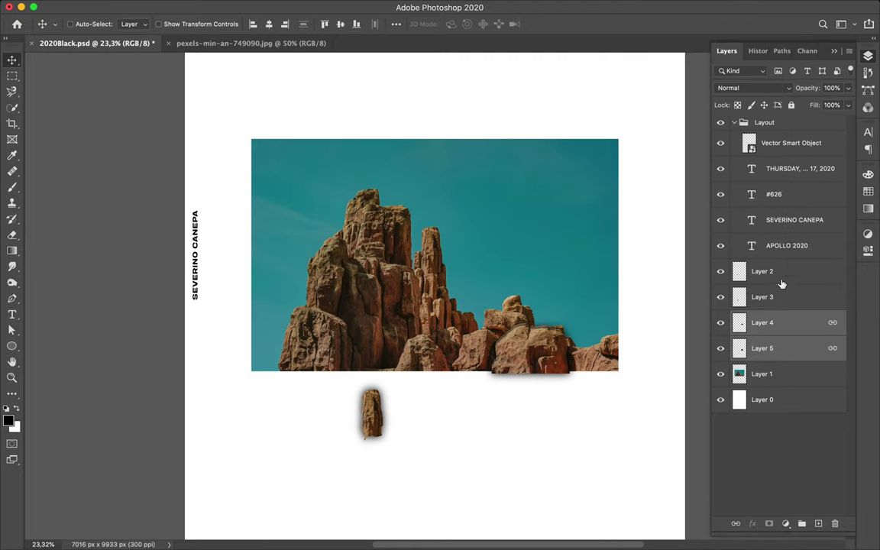
# Link the spire cutout and its blurred shadow on Layer 2 and Layer 3.
pyautogui.hotkey('alt', ']')
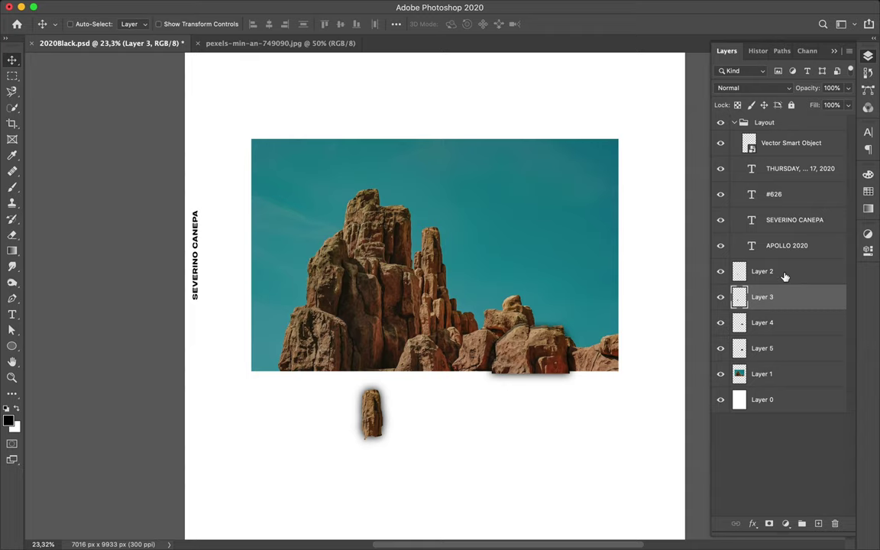
pyautogui.keyDown('shift'); pyautogui.click(784, 276); pyautogui.keyUp('shift')
pyautogui.rightClick(779, 295)
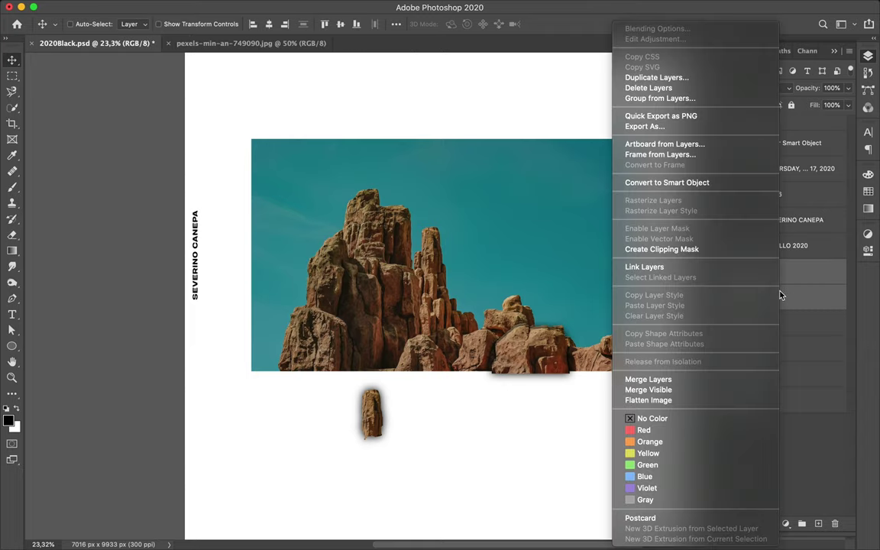
pyautogui.click(722, 271)
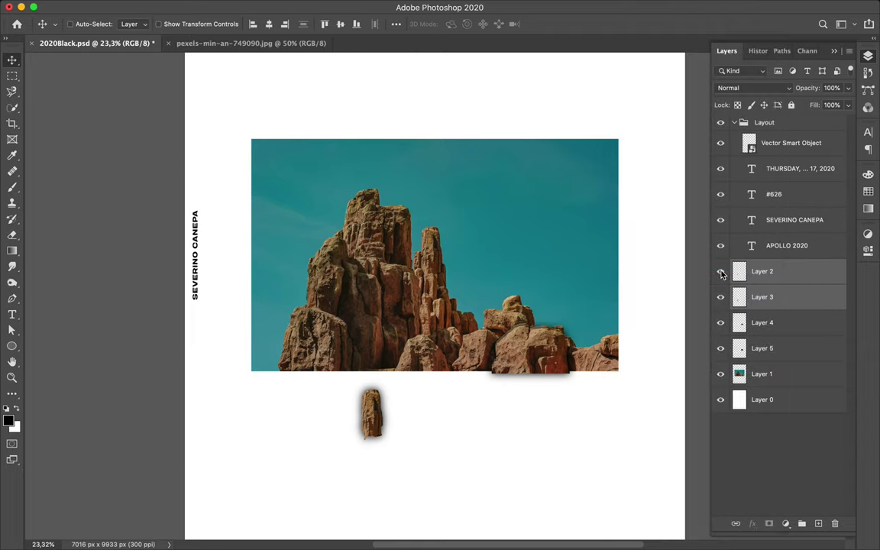
# Move the linked boulder cutout and shadow down and left so they overlap the photo's lower edge.
pyautogui.click(548, 354)
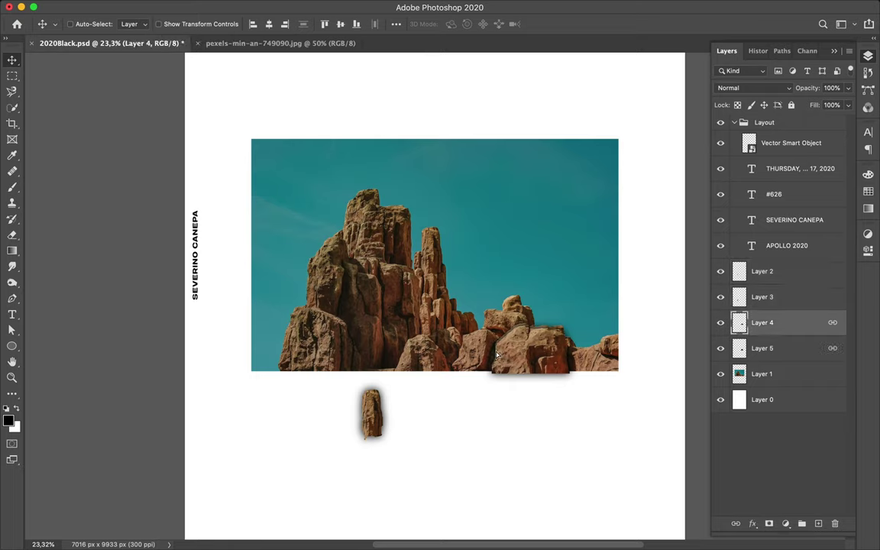
pyautogui.moveTo(548, 354); pyautogui.dragTo(492, 379)
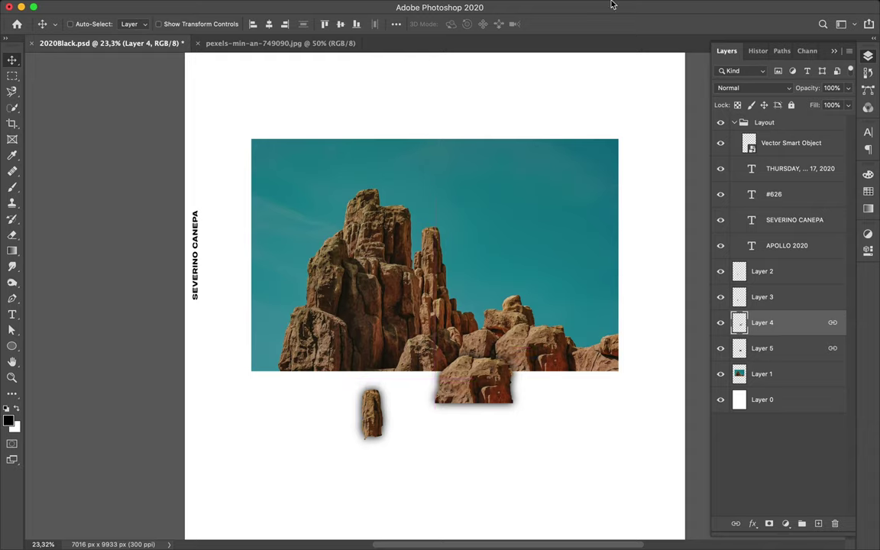
pyautogui.moveTo(620, 2)
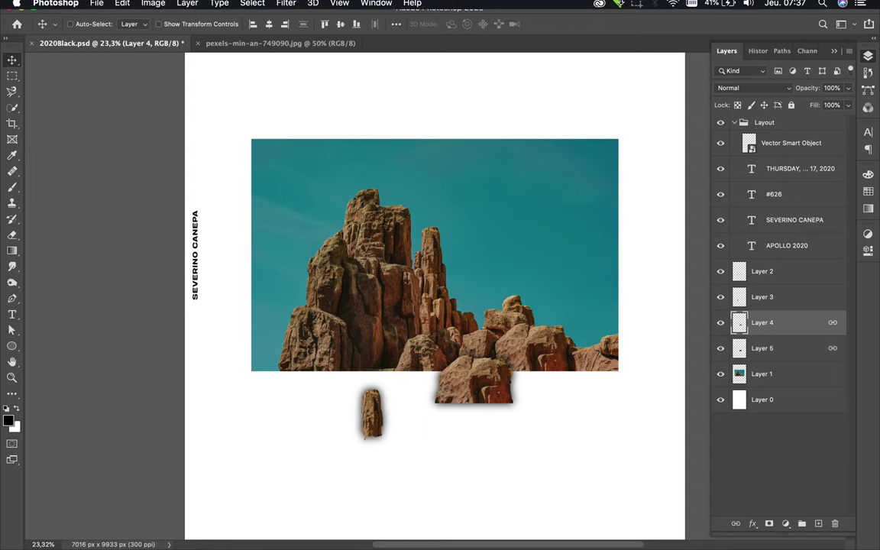
pyautogui.click(636, 7)
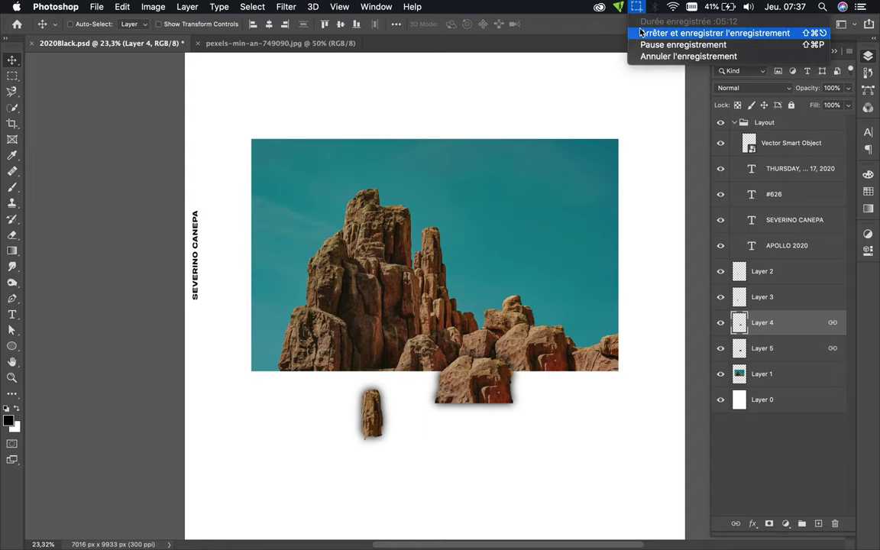
pyautogui.click(642, 35)
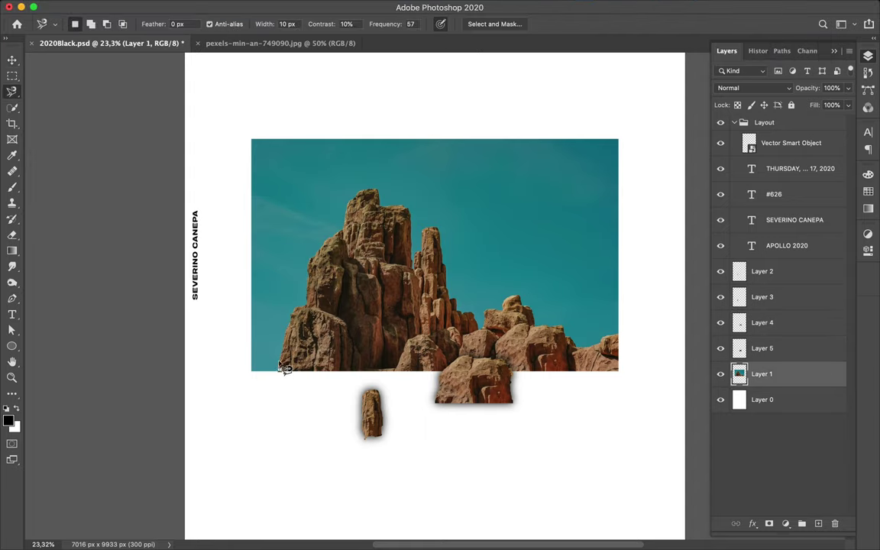
# Outline the tall rock formation on the photo's left with the Magnetic Lasso and copy it from Layer 1 to a new layer.
pyautogui.click(280, 368)
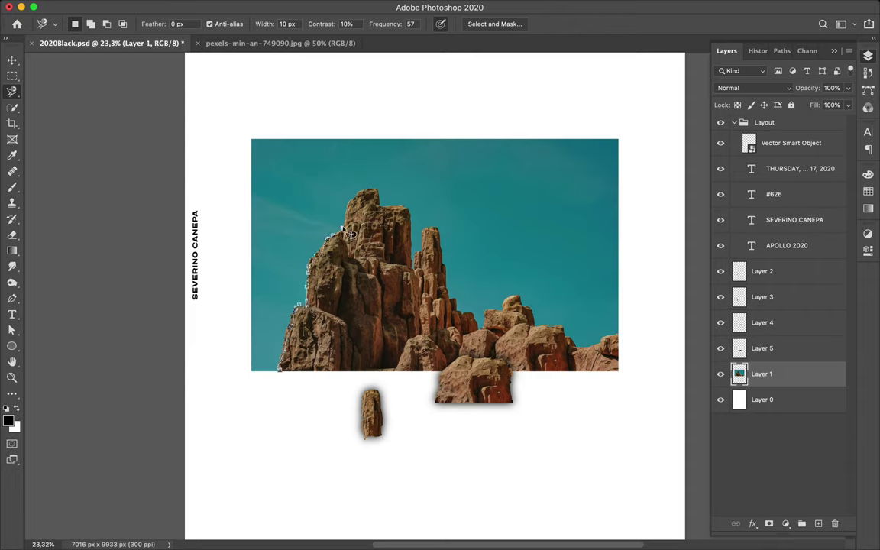
pyautogui.moveTo(388, 199)
pyautogui.mouseDown()
pyautogui.moveTo(406, 208)
pyautogui.moveTo(418, 305)
pyautogui.moveTo(441, 365)
pyautogui.moveTo(436, 373)
pyautogui.moveTo(285, 379)
pyautogui.moveTo(280, 369)
pyautogui.mouseUp()
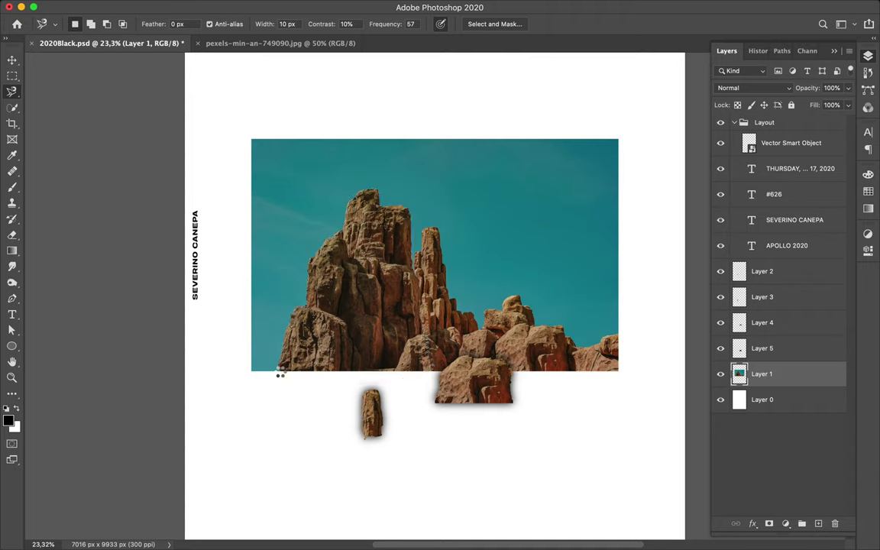
pyautogui.press('super+j')
pyautogui.press('super+shift+Down')
pyautogui.press('super+shift+Down')
pyautogui.press('super+shift+Down')
pyautogui.press('v')
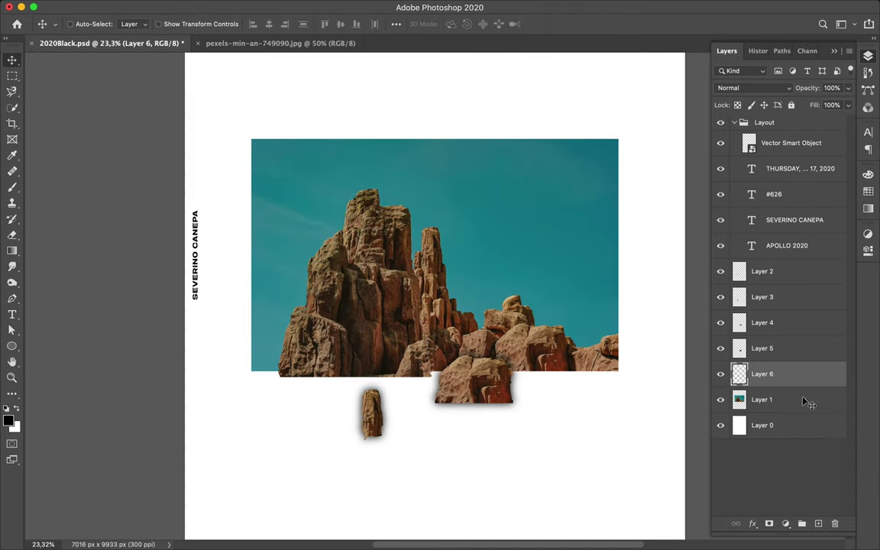
# Add a new layer directly beneath the tall formation cutout and paint it black within the formation's outline.
pyautogui.keyDown('super'); pyautogui.click(818, 524); pyautogui.keyUp('super')
pyautogui.keyDown('super'); pyautogui.click(739, 376); pyautogui.keyUp('super')
pyautogui.press('b')
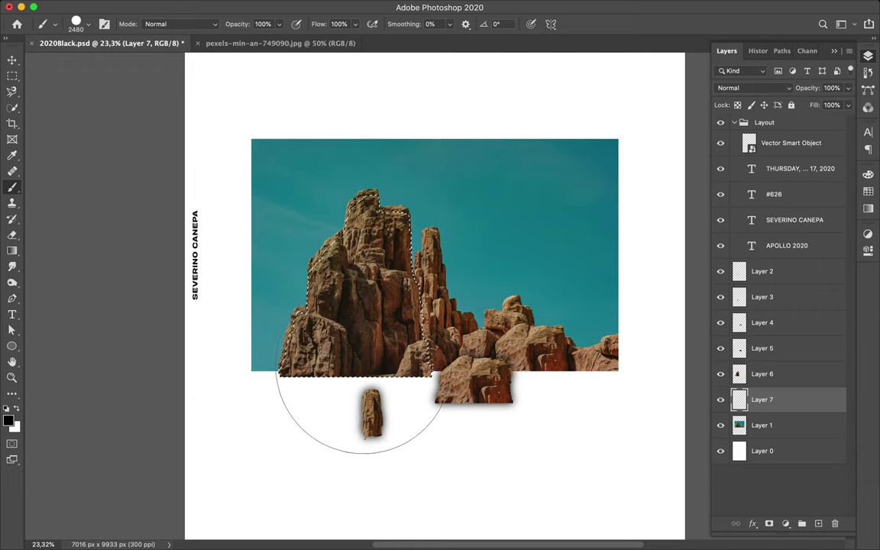
pyautogui.click(363, 365)
# Deselect and apply the last Gaussian Blur to the black shape behind the tall formation cutout.
pyautogui.press('m')
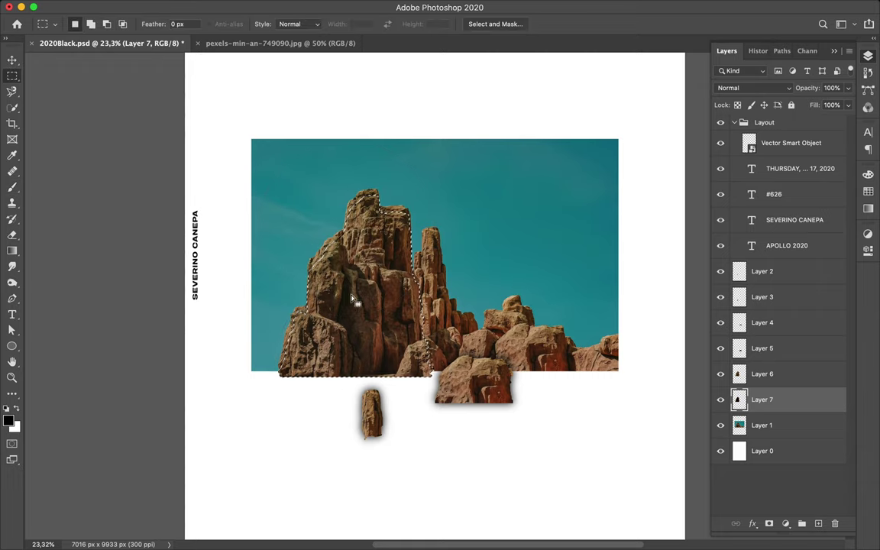
pyautogui.click(353, 298)
pyautogui.click(286, 7)
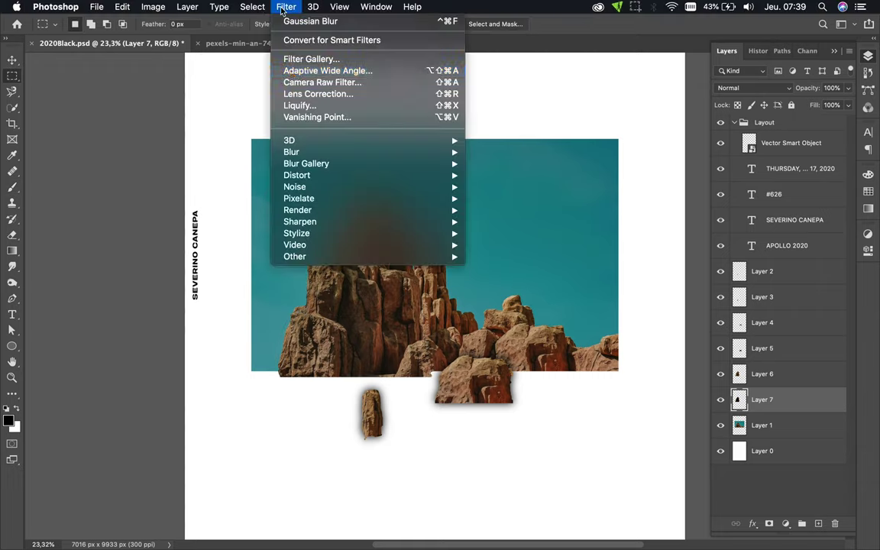
pyautogui.click(293, 25)
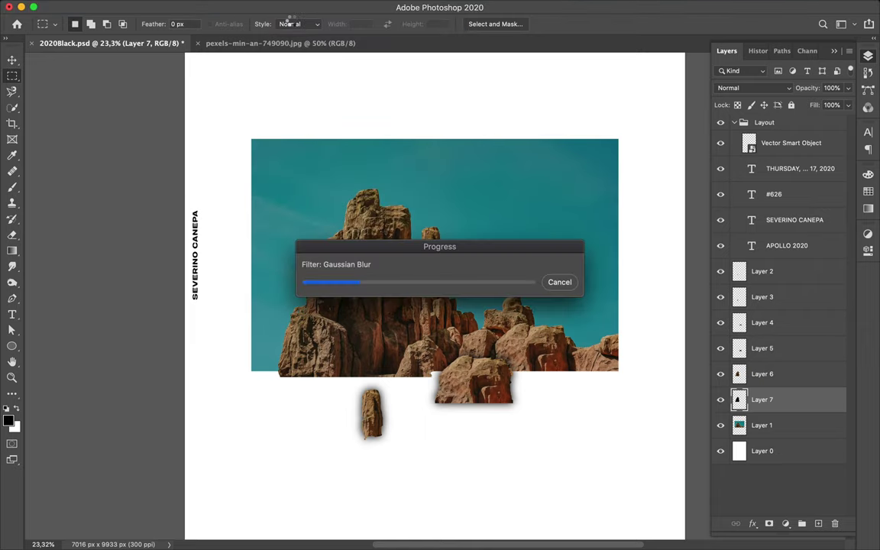
# Link the tall formation cutout with its shadow layer and move both to the poster's lower right, below the photo.
pyautogui.press('v')
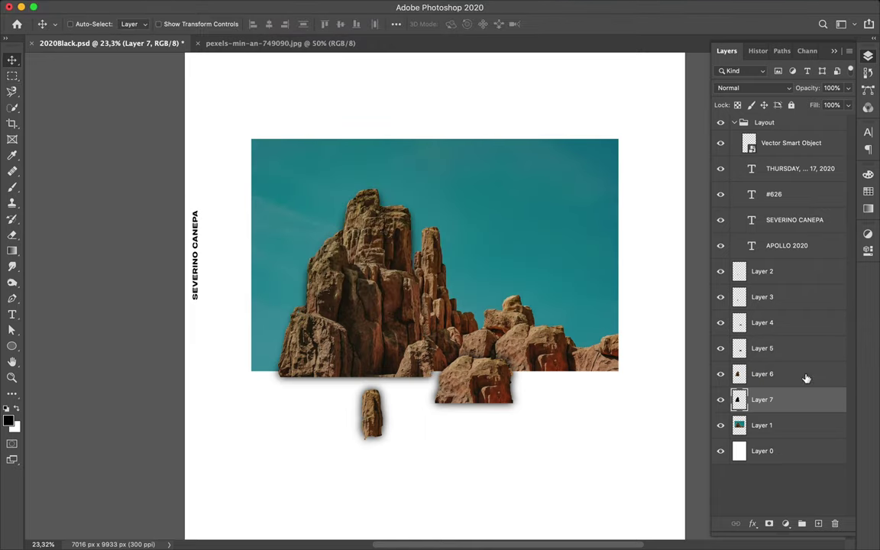
pyautogui.keyDown('shift'); pyautogui.click(807, 377); pyautogui.keyUp('shift')
pyautogui.rightClick(763, 377)
pyautogui.click(664, 250)
pyautogui.moveTo(402, 375)
pyautogui.mouseDown()
pyautogui.moveTo(449, 390)
pyautogui.moveTo(576, 549)
pyautogui.mouseUp()
# Move the rock photo up and slightly left, clear of the cutouts.
pyautogui.keyDown('super'); pyautogui.click(482, 297); pyautogui.keyUp('super')
pyautogui.moveTo(481, 297); pyautogui.dragTo(465, 244)
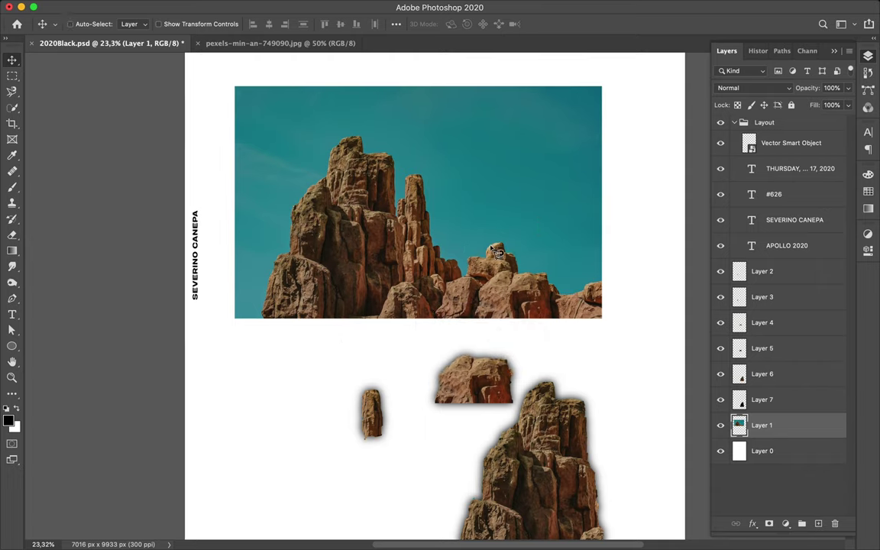
# Outline the group of boulders along the photo's lower right with the Magnetic Lasso and copy it to a new layer.
pyautogui.press('l')
pyautogui.click(602, 279)
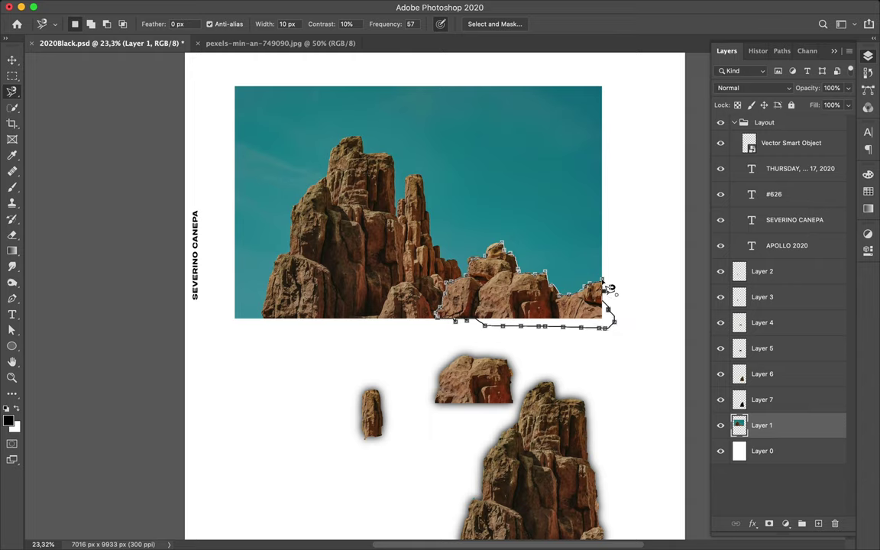
pyautogui.click(602, 280)
pyautogui.hotkey('ctrl', 'j')
pyautogui.press('v')
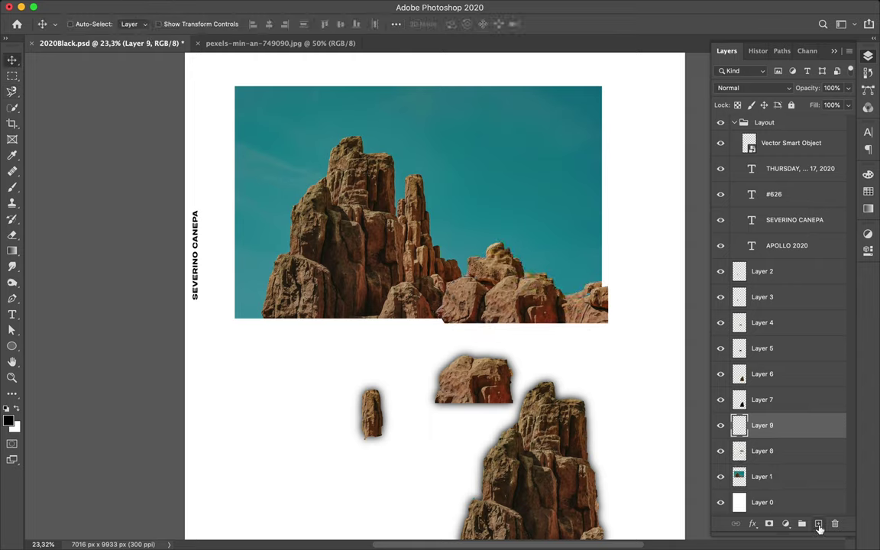
# Add a new layer above the boulder group cutout and fill the group's outline on it with black.
pyautogui.click(818, 523)
pyautogui.keyDown('ctrl'); pyautogui.click(740, 451); pyautogui.keyUp('ctrl')
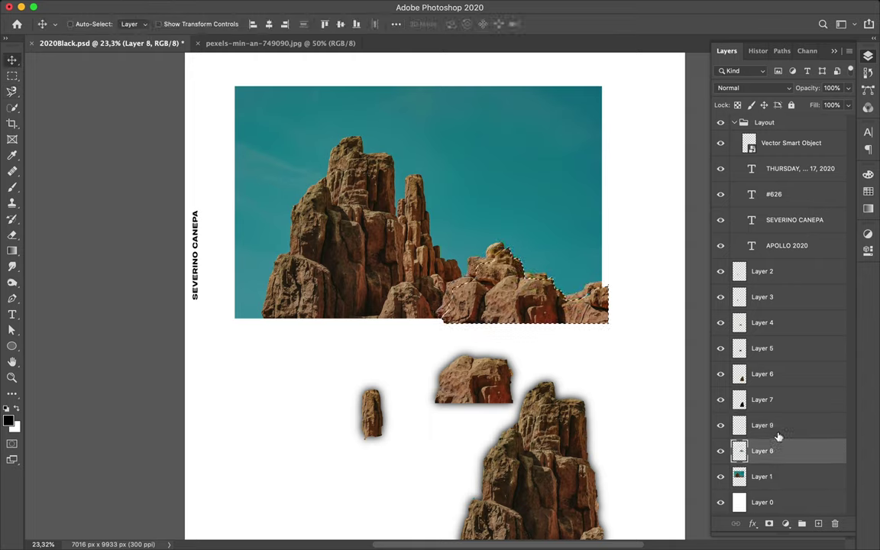
pyautogui.press('b')
pyautogui.moveTo(468, 304); pyautogui.dragTo(402, 181)
pyautogui.press('m')
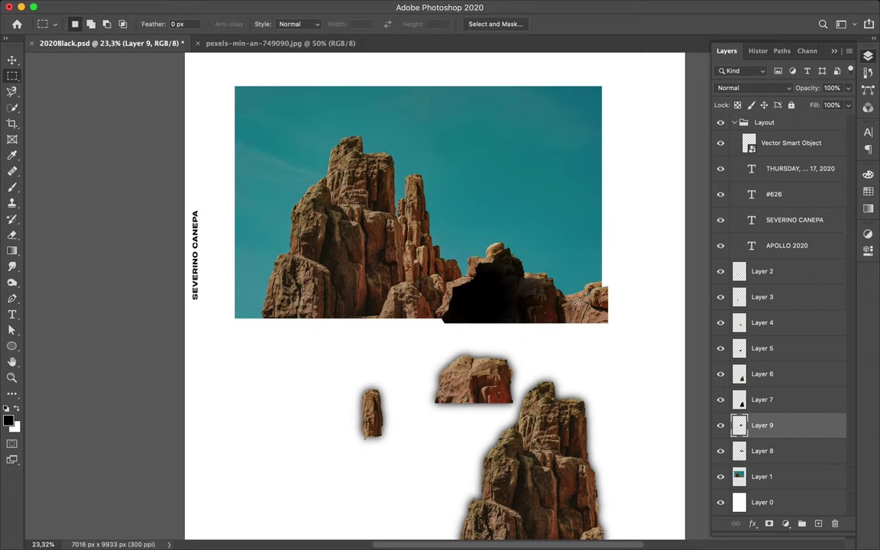
pyautogui.press('b')
pyautogui.hotkey('alt', 'BackSpace')
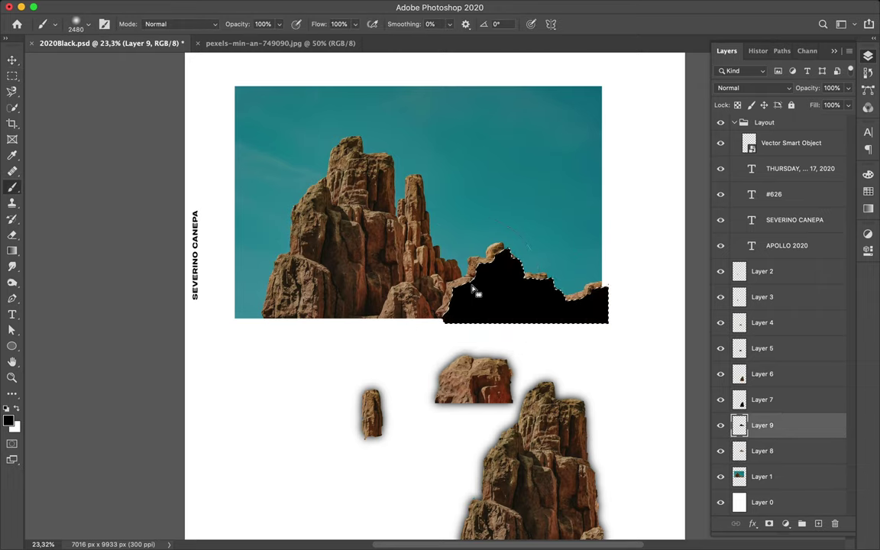
# Deselect, apply the last Gaussian Blur to the black boulder group shape, and place its layer beneath the cutout.
pyautogui.press('super+d')
pyautogui.press('m')
pyautogui.click(289, 8)
pyautogui.click(297, 26)
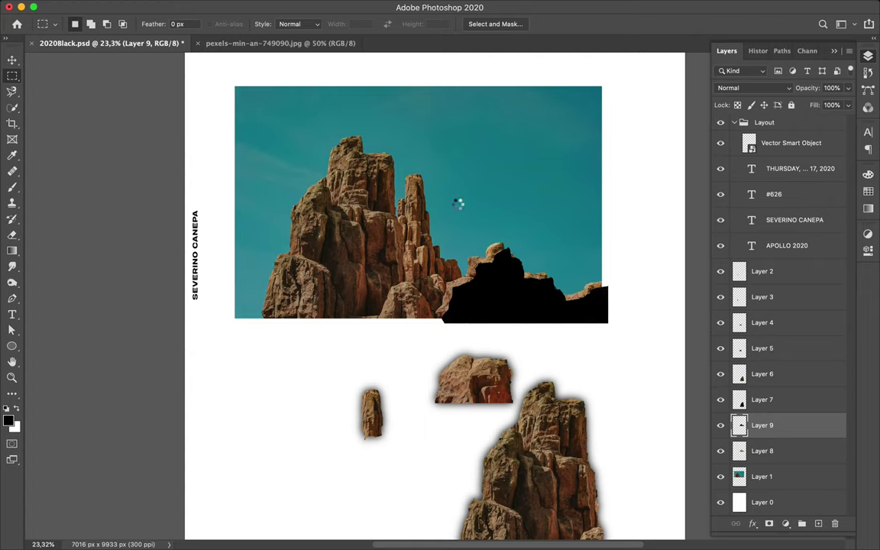
pyautogui.moveTo(783, 424); pyautogui.dragTo(780, 456)
# Link the boulder group cutout with its shadow layer and move both to the left, below the photo.
pyautogui.keyDown('shift'); pyautogui.click(772, 430); pyautogui.keyUp('shift')
pyautogui.rightClick(786, 431)
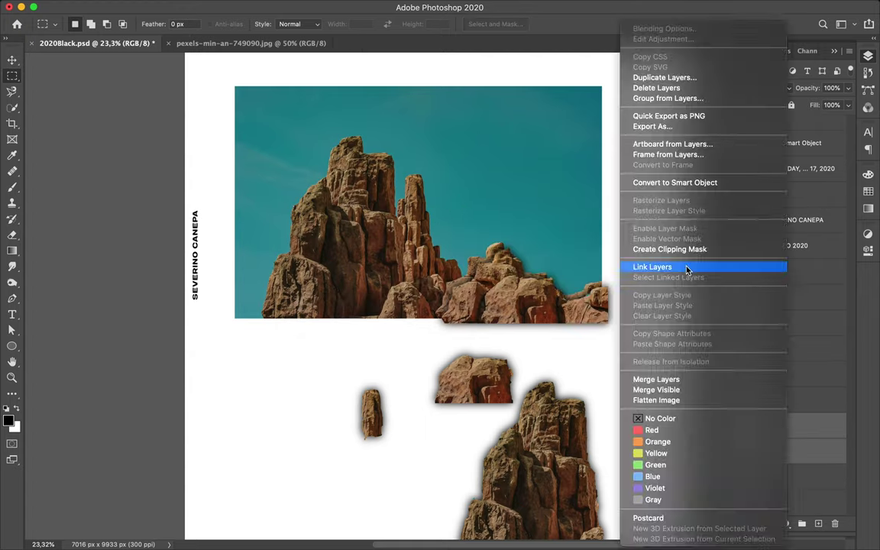
pyautogui.click(686, 267)
pyautogui.press('v')
pyautogui.moveTo(466, 349); pyautogui.dragTo(284, 407)
# Temporarily hide the photo layer and fit the whole poster in view to check the arrangement of the cutouts.
pyautogui.keyDown('super'); pyautogui.click(510, 228); pyautogui.keyUp('super')
pyautogui.press('super+comma')
pyautogui.press('super+0')
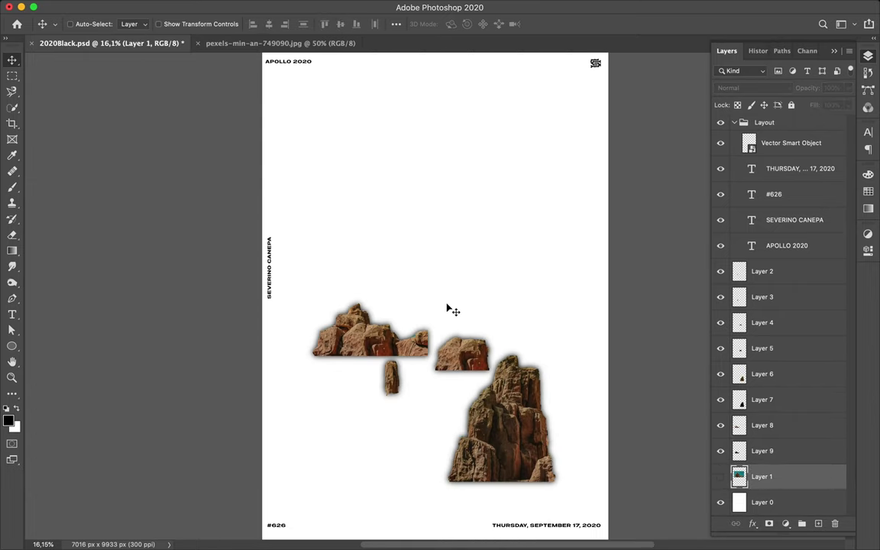
pyautogui.click(720, 478)
# Outline the rounded boulder at the photo's lower left with the Magnetic Lasso and copy it from Layer 1 to a new layer.
pyautogui.press('l')
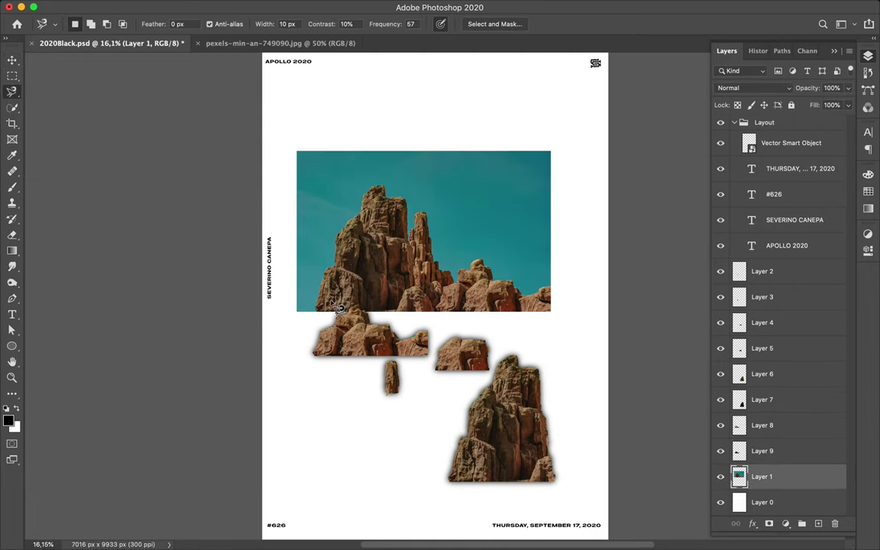
pyautogui.click(316, 310)
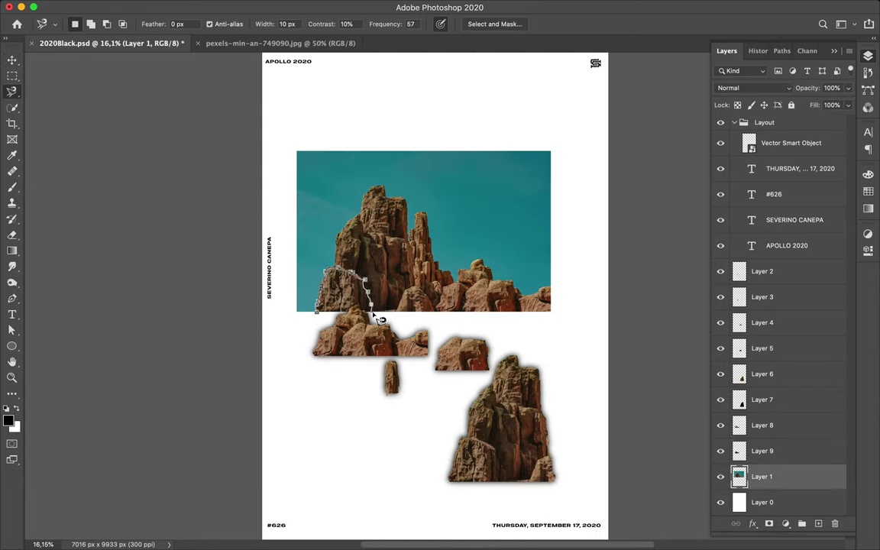
pyautogui.click(317, 312)
pyautogui.press('super+c')
pyautogui.press('super+v')
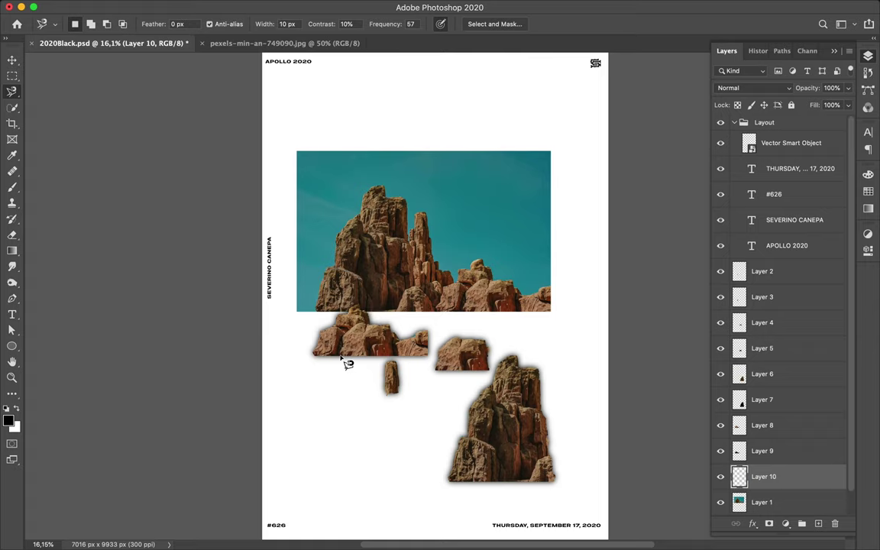
# On a new layer, load the rounded boulder's outline as a selection and paint it solid black with the brush.
pyautogui.click(817, 523)
pyautogui.keyDown('super'); pyautogui.click(740, 479); pyautogui.keyUp('super')
pyautogui.press('b')
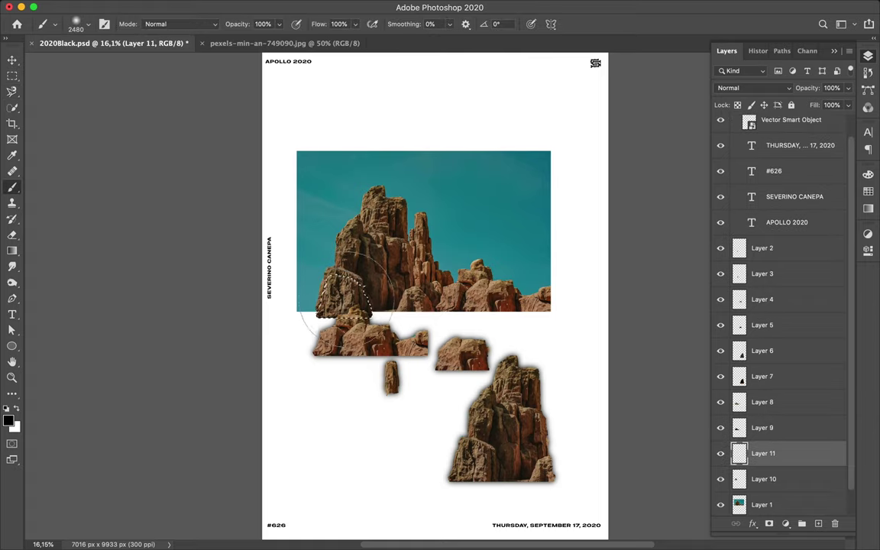
pyautogui.moveTo(319, 275)
pyautogui.mouseDown()
pyautogui.moveTo(582, 298)
pyautogui.moveTo(352, 279)
pyautogui.mouseUp()
# Deselect, place the black boulder shape's layer beneath its cutout, and apply the last Gaussian Blur to it.
pyautogui.press('l')
pyautogui.press('super+d')
pyautogui.press('v')
pyautogui.moveTo(762, 453); pyautogui.dragTo(779, 490)
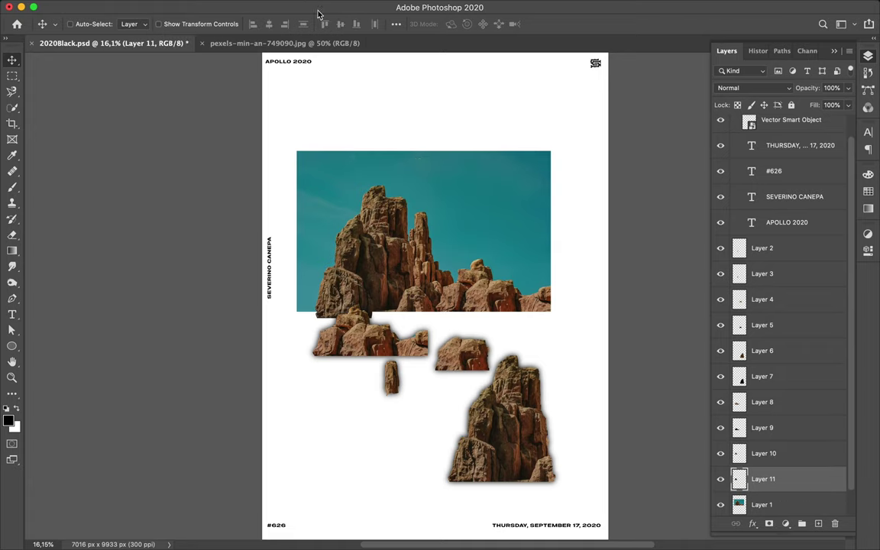
pyautogui.click(285, 6)
pyautogui.click(339, 22)
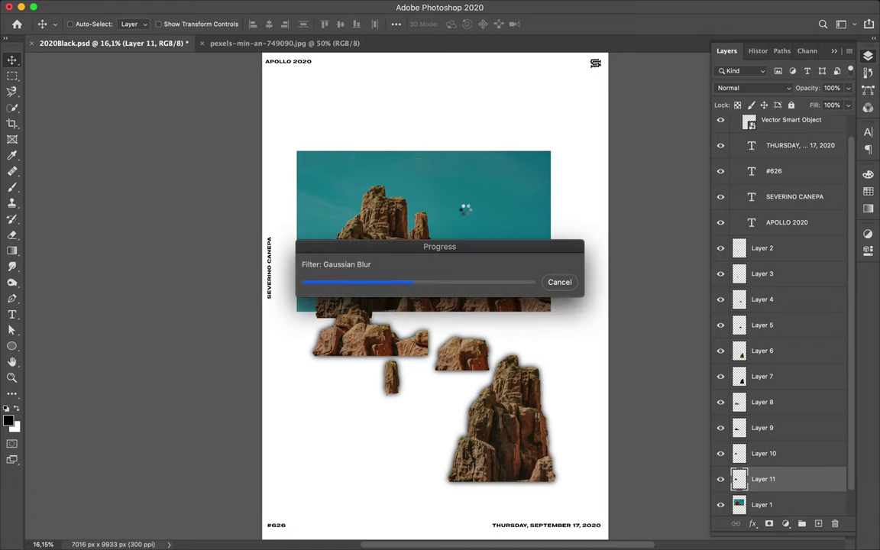
# Link the rounded boulder cutout with its shadow layer and move both below the photo's right end, beside the large rock's peak.
pyautogui.keyDown('shift'); pyautogui.click(775, 452); pyautogui.keyUp('shift')
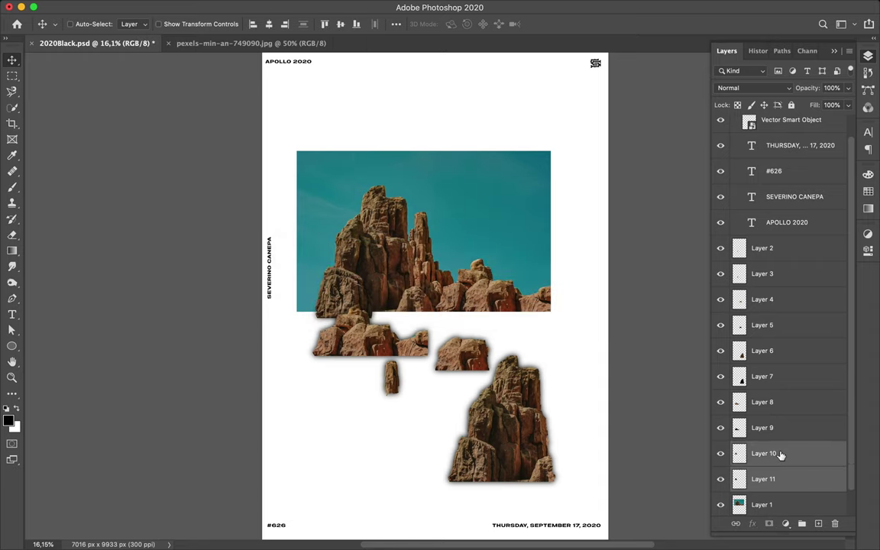
pyautogui.rightClick(782, 455)
pyautogui.click(687, 267)
pyautogui.moveTo(262, 287); pyautogui.dragTo(520, 347)
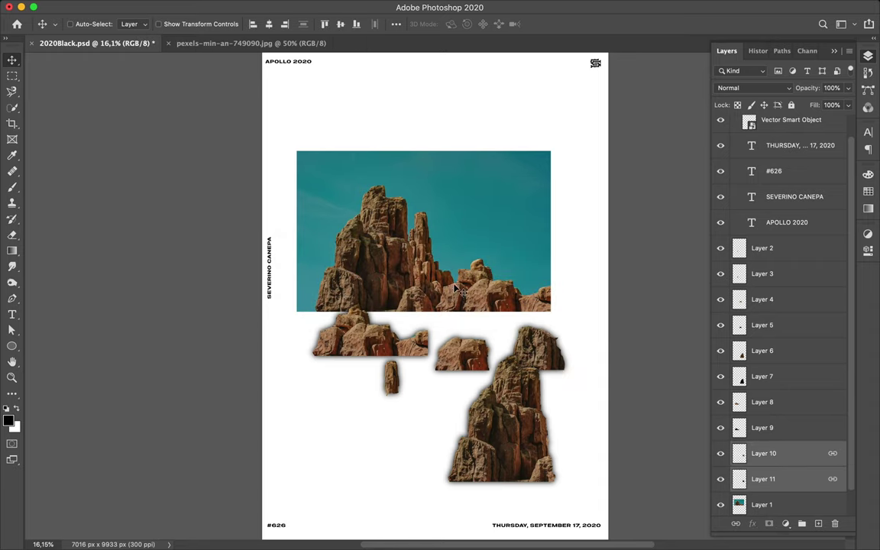
# Outline the tall thin spire and its base boulders in the photo with the Magnetic Lasso and copy them from Layer 1 to a new layer.
pyautogui.press('l')
pyautogui.keyDown('super'); pyautogui.click(519, 299); pyautogui.keyUp('super')
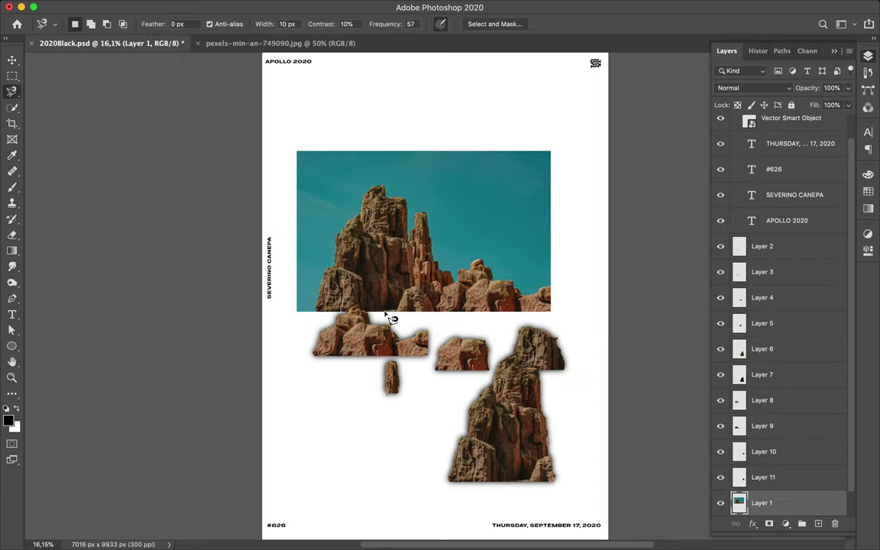
pyautogui.click(385, 312)
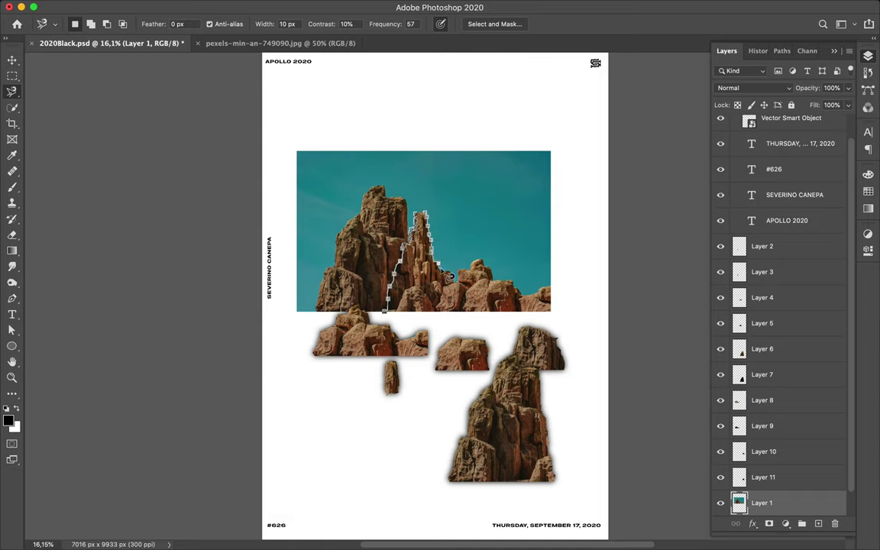
pyautogui.click(386, 311)
pyautogui.press('super+j')
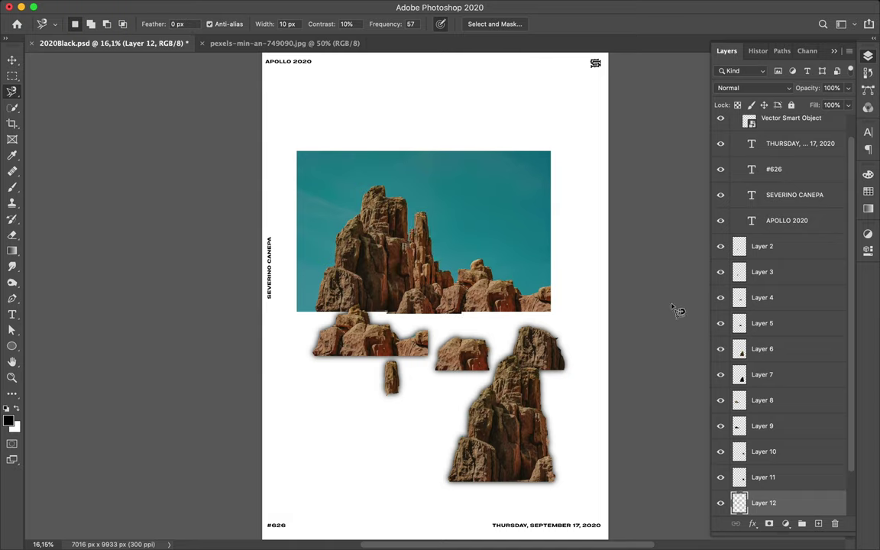
# Create a layer between the photo and the spire cutout, load the spire's outline as a selection, and paint it black.
pyautogui.press('v')
pyautogui.scroll(-2, 778, 428)
pyautogui.click(795, 477)
pyautogui.click(818, 524)
pyautogui.press('b')
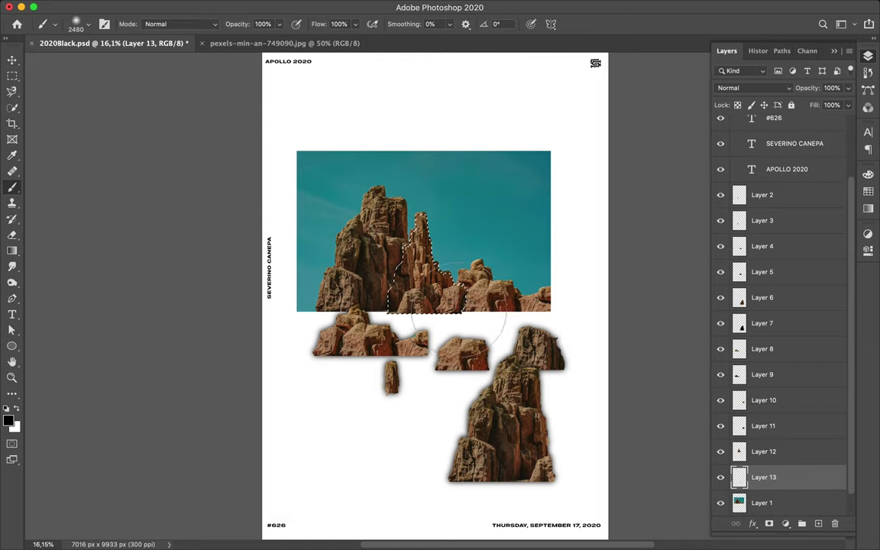
pyautogui.click(401, 291)
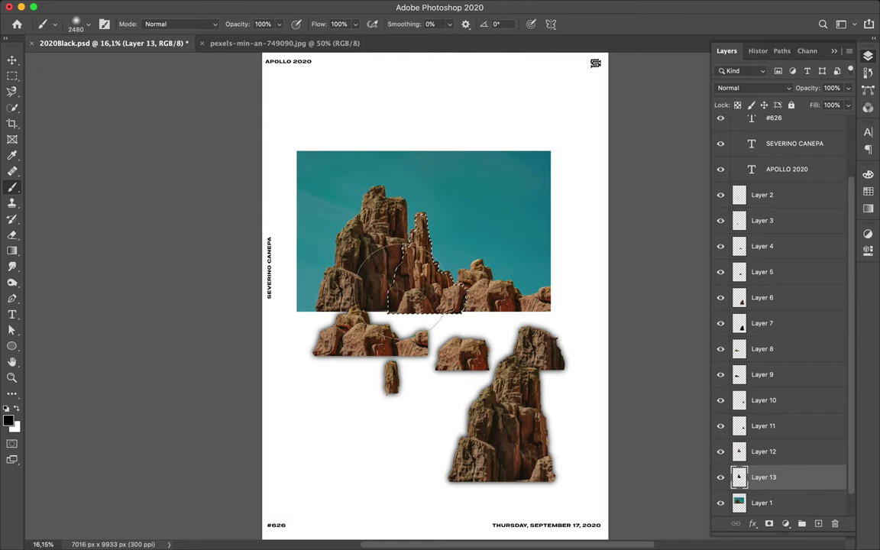
# Deselect and apply a Gaussian Blur with a 56-pixel radius to the black spire shape.
pyautogui.press('m')
pyautogui.press('super+d')
pyautogui.click(294, 5)
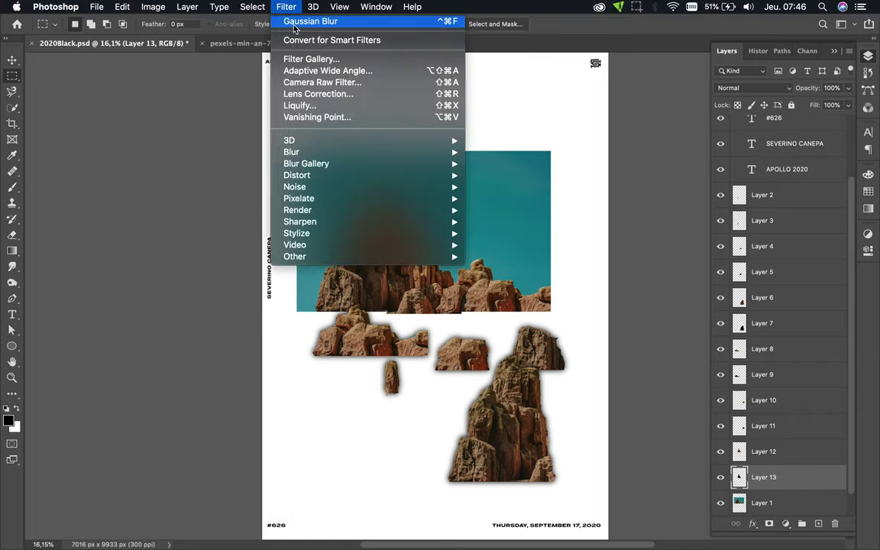
pyautogui.moveTo(439, 151)
pyautogui.click(489, 198)
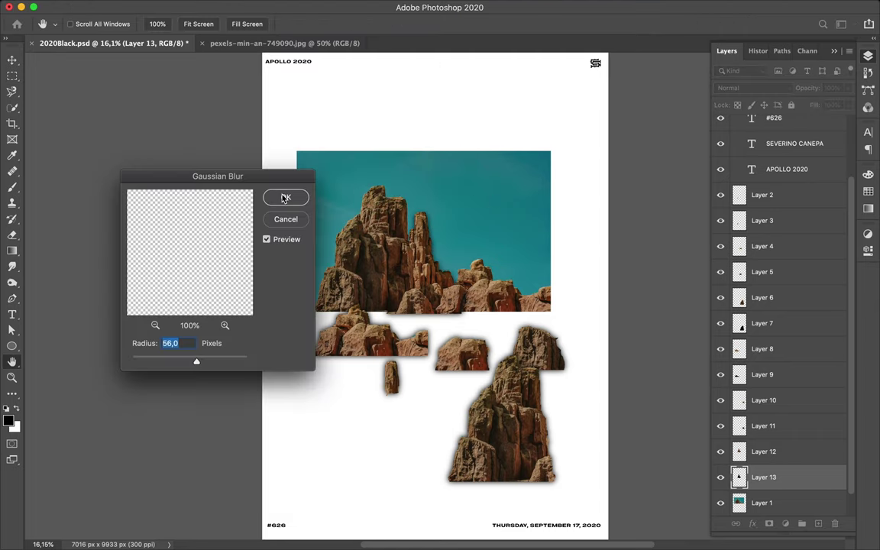
pyautogui.press('Return')
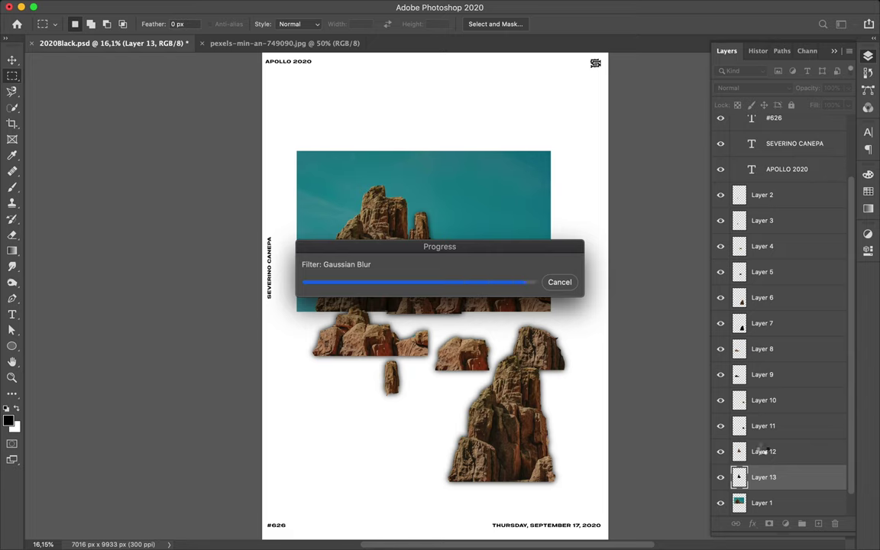
# Link the spire cutout with its shadow layer and move both to the poster's lower left, beneath the boulder group.
pyautogui.keyDown('shift'); pyautogui.click(762, 451); pyautogui.keyUp('shift')
pyautogui.rightClick(763, 452)
pyautogui.click(627, 266)
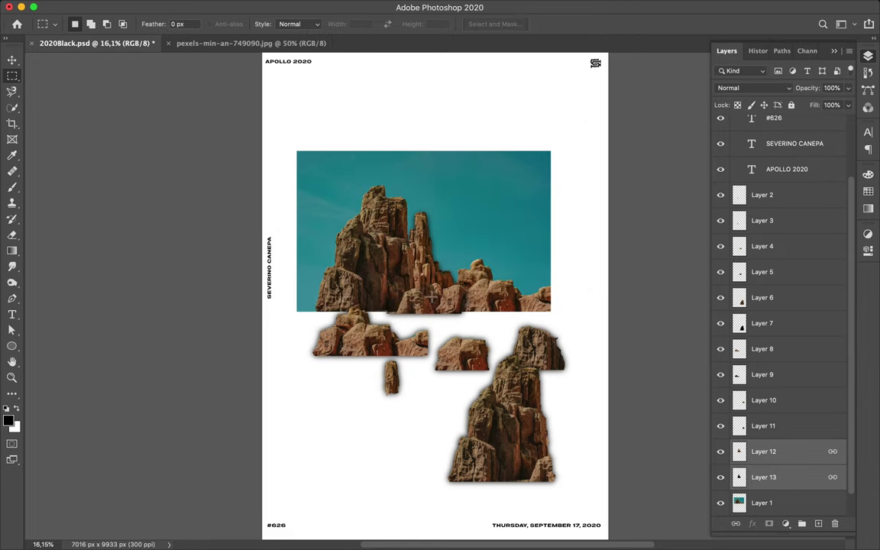
pyautogui.press('v')
pyautogui.moveTo(410, 276); pyautogui.dragTo(338, 433)
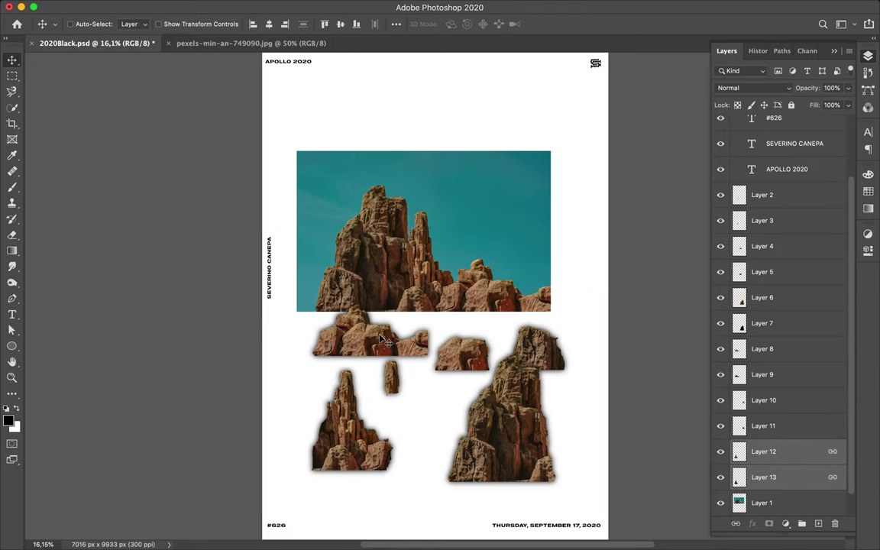
# Outline the central rock column with the Magnetic Lasso, copy it from Layer 1 to a new layer, and move the copy right over the sky.
pyautogui.press('l')
pyautogui.click(754, 499)
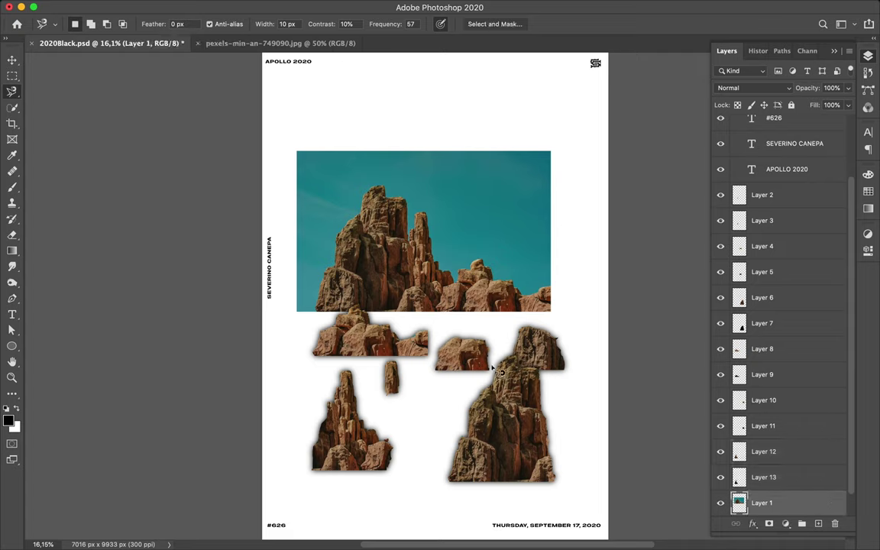
pyautogui.click(432, 309)
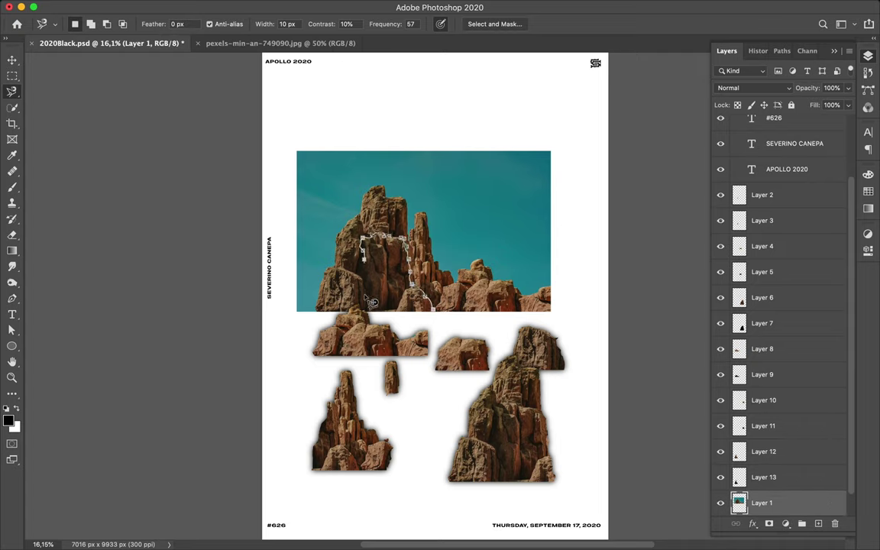
pyautogui.click(432, 310)
pyautogui.hotkey('ctrl', 'j')
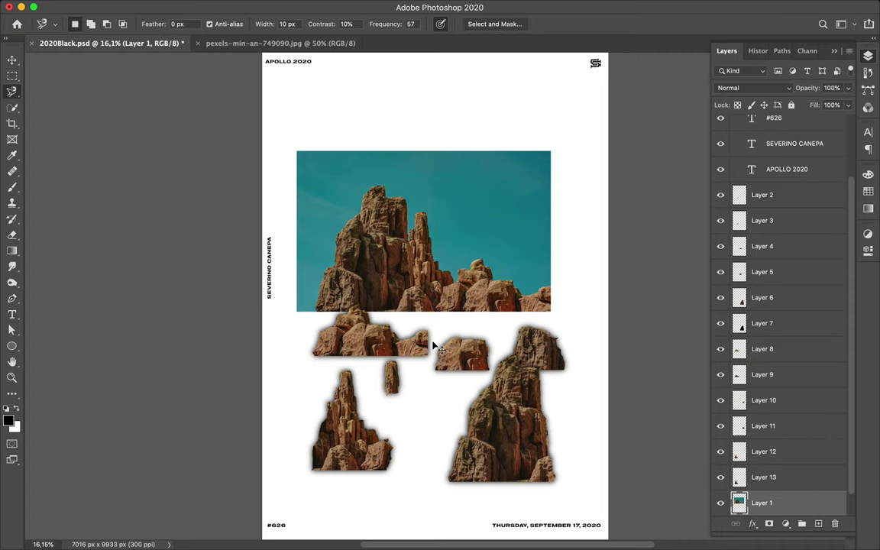
pyautogui.press('v')
pyautogui.moveTo(385, 264); pyautogui.dragTo(483, 235)
# Create a layer between the photo and the rock column cutout, load the column's outline as a selection, and paint it black.
pyautogui.scroll(-1, 730, 445)
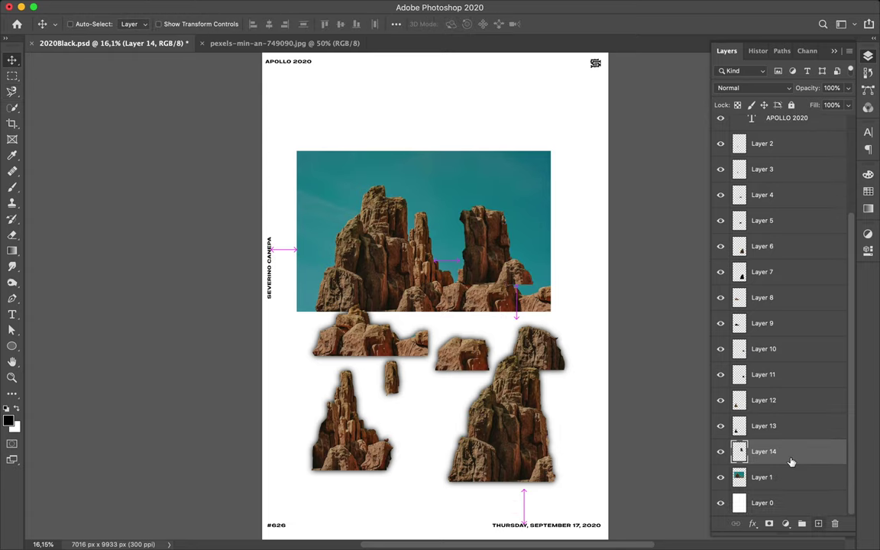
pyautogui.click(791, 474)
pyautogui.click(818, 523)
pyautogui.keyDown('super'); pyautogui.click(740, 453); pyautogui.keyUp('super')
pyautogui.press('b')
pyautogui.moveTo(501, 287)
pyautogui.mouseDown()
pyautogui.moveTo(526, 275)
pyautogui.moveTo(507, 264)
pyautogui.mouseUp()
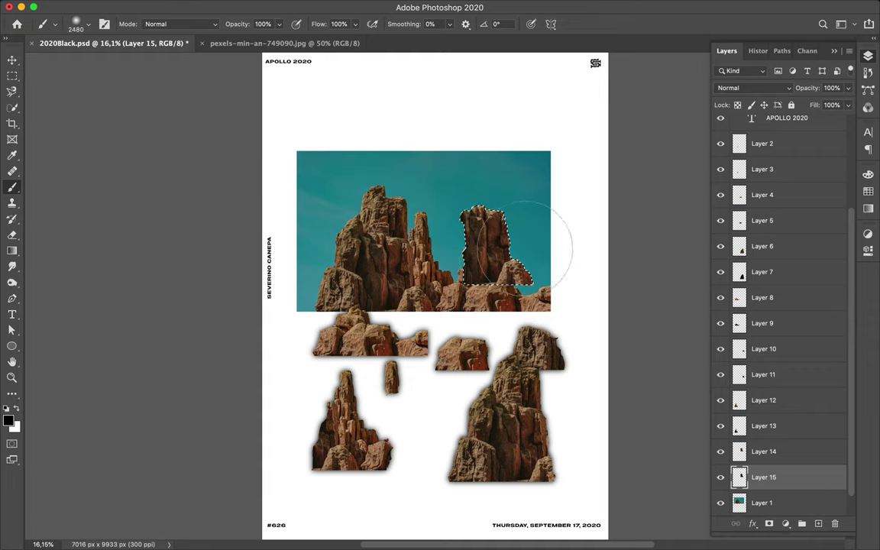
# Deselect and apply the last Gaussian Blur to the black rock column shape.
pyautogui.press('m')
pyautogui.hotkey('ctrl', 'd')
pyautogui.press('v')
pyautogui.click(287, 6)
pyautogui.click(313, 21)
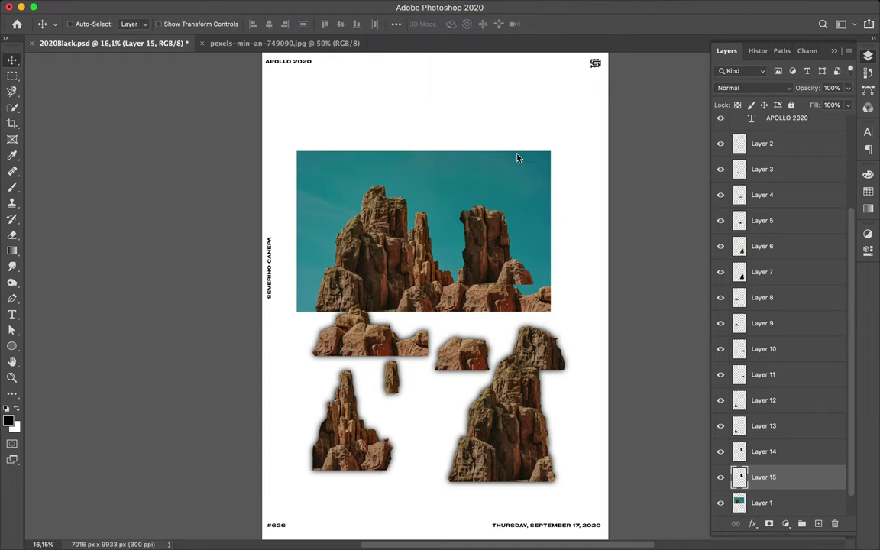
# Link the rock column cutout with its shadow layer and save the document.
pyautogui.keyDown('shift'); pyautogui.click(776, 451); pyautogui.keyUp('shift')
pyautogui.rightClick(775, 451)
pyautogui.click(657, 265)
pyautogui.hotkey('ctrl', 's')
pyautogui.press('F7')
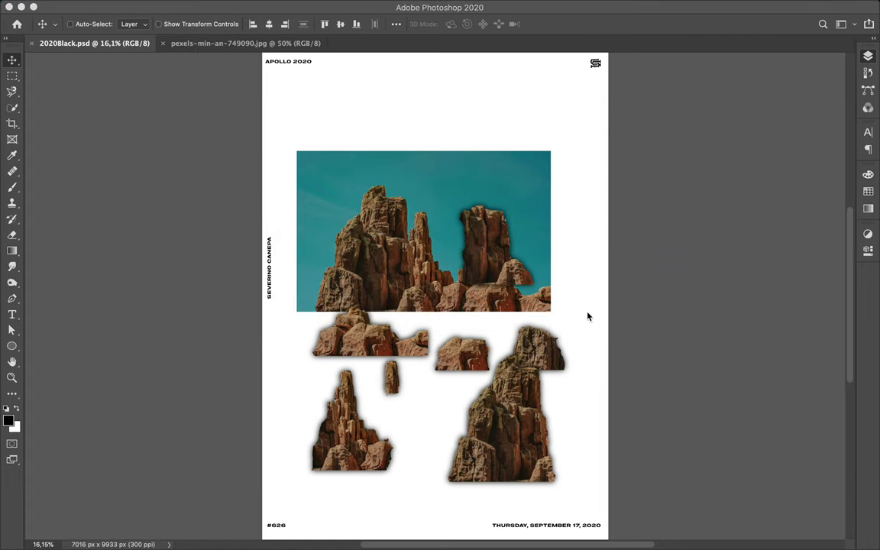
# Hide the photo layer so only the rock cutouts remain on the white poster.
pyautogui.click(412, 254)
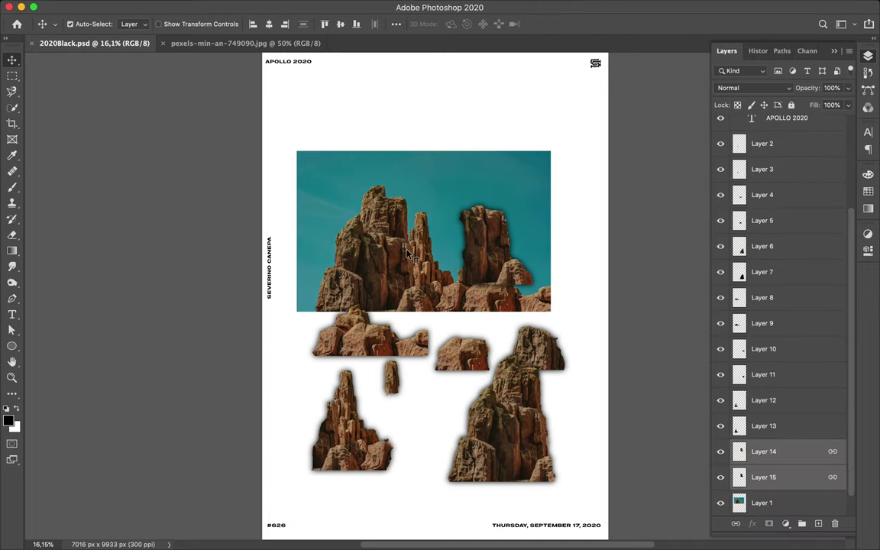
pyautogui.keyDown('super'); pyautogui.click(395, 246); pyautogui.keyUp('super')
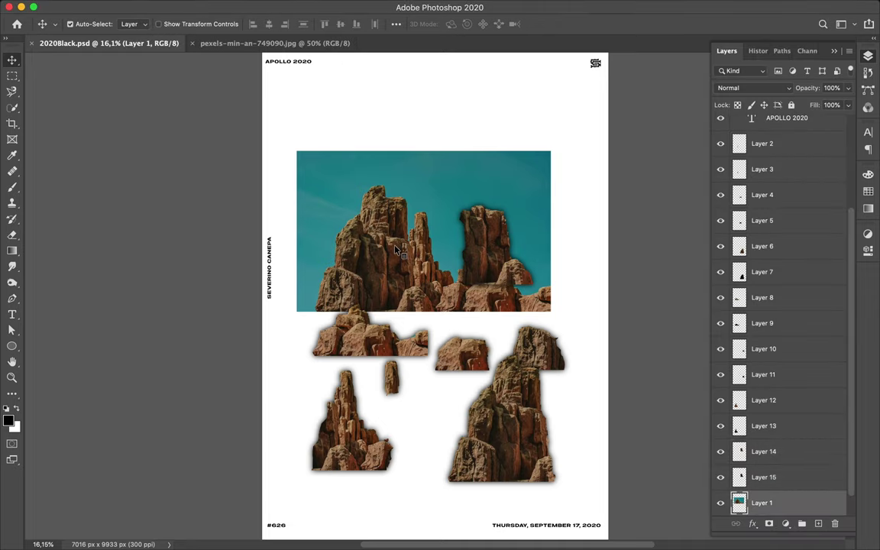
pyautogui.click(721, 504)
pyautogui.keyDown('ctrl'); pyautogui.click(489, 236); pyautogui.keyUp('ctrl')
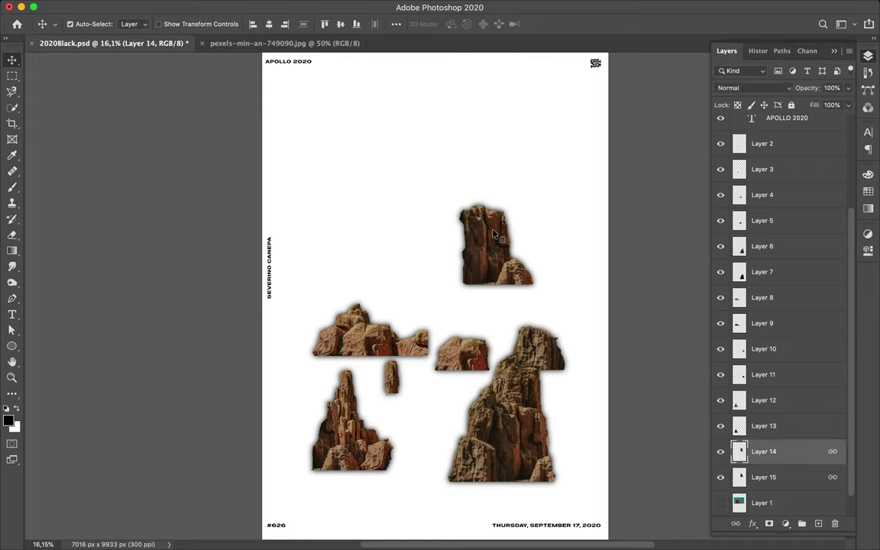
# Move the large rock cutout with its linked shadow to the poster's upper left area and rotate it 90° clockwise.
pyautogui.keyDown('ctrl'); pyautogui.click(521, 420); pyautogui.keyUp('ctrl')
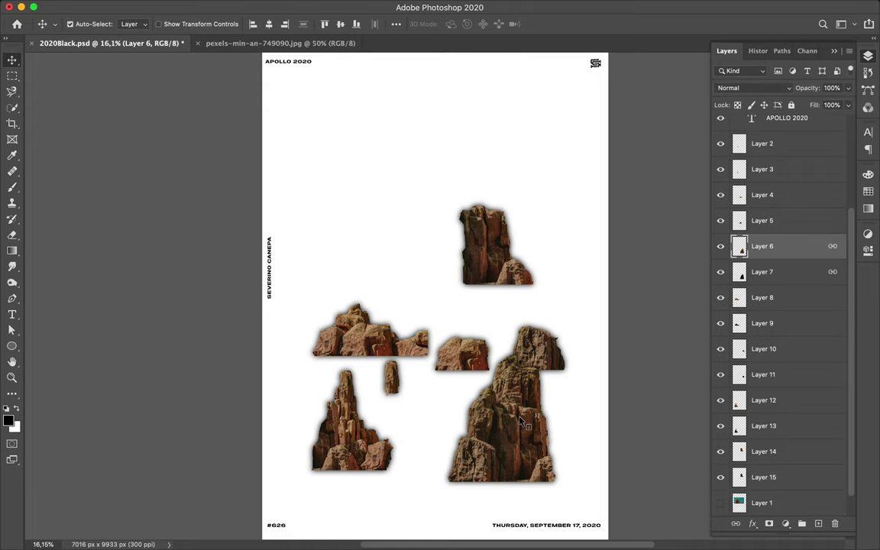
pyautogui.moveTo(521, 439); pyautogui.dragTo(413, 236)
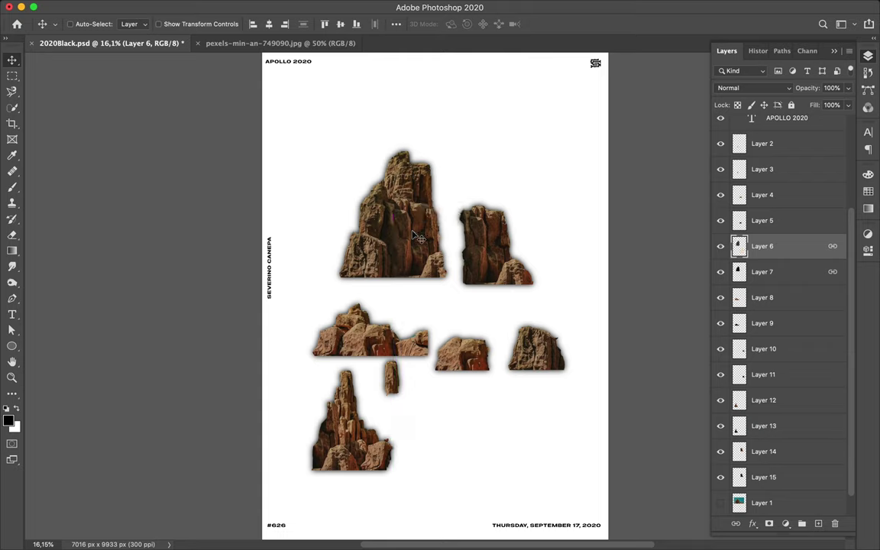
pyautogui.press('super+t')
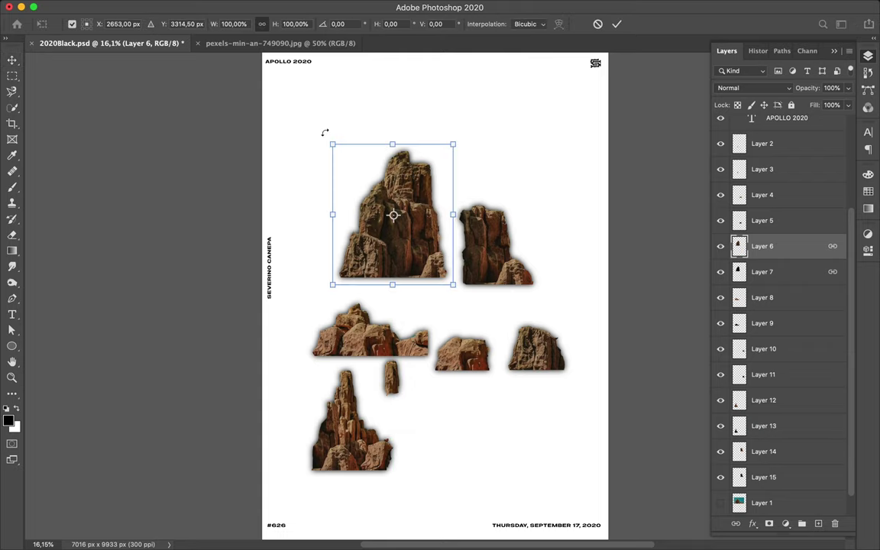
pyautogui.moveTo(324, 133); pyautogui.dragTo(472, 149)
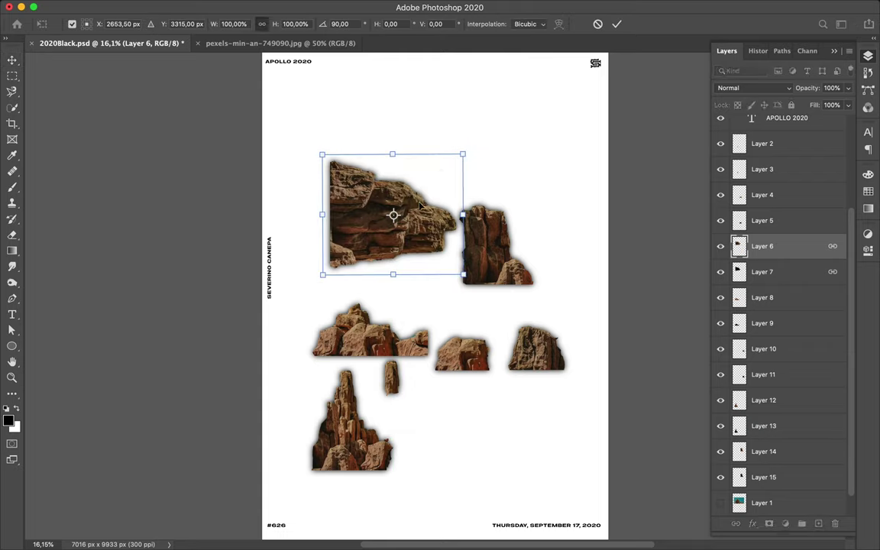
pyautogui.press('Return')
# Shift the rotated rock right over the column, duplicate it with its shadow lower on the poster, and rotate the copy another 90° clockwise.
pyautogui.moveTo(416, 204); pyautogui.dragTo(389, 329)
pyautogui.press('super+t')
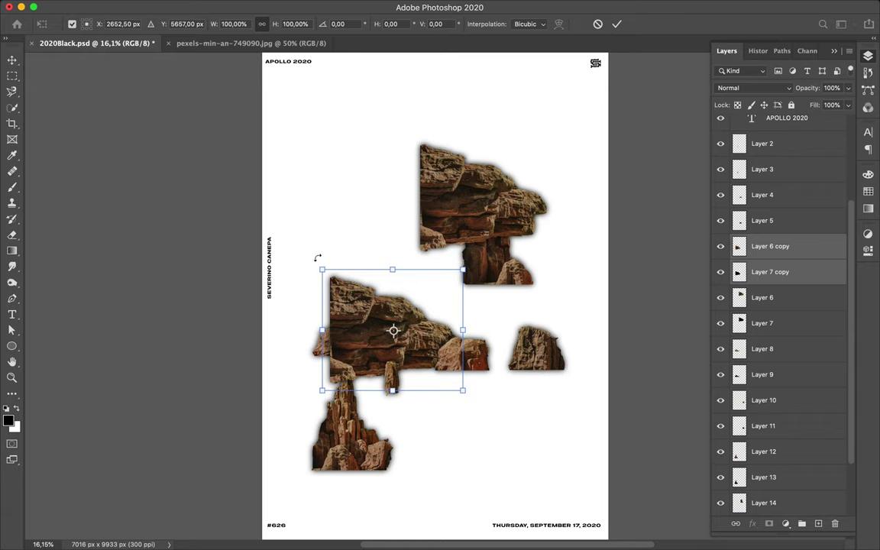
pyautogui.moveTo(317, 257); pyautogui.dragTo(458, 252)
pyautogui.moveTo(411, 300); pyautogui.dragTo(432, 344)
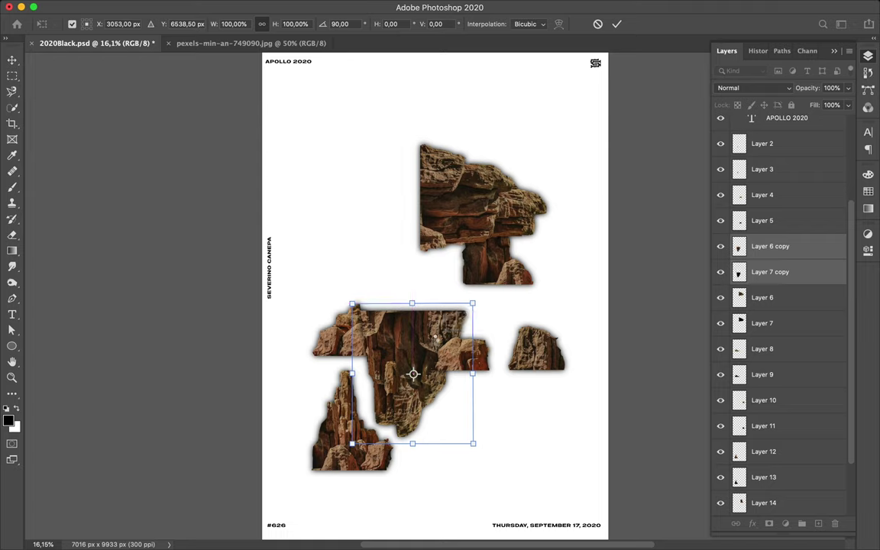
pyautogui.press('Return')
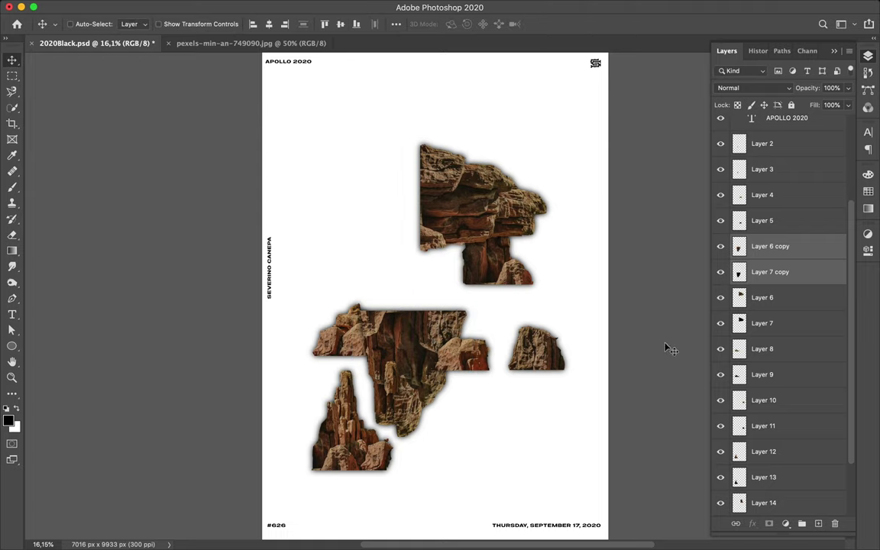
# Move the rounded boulder cutout with its linked shadow down to the poster's lower right area.
pyautogui.scroll(-3, 779, 191)
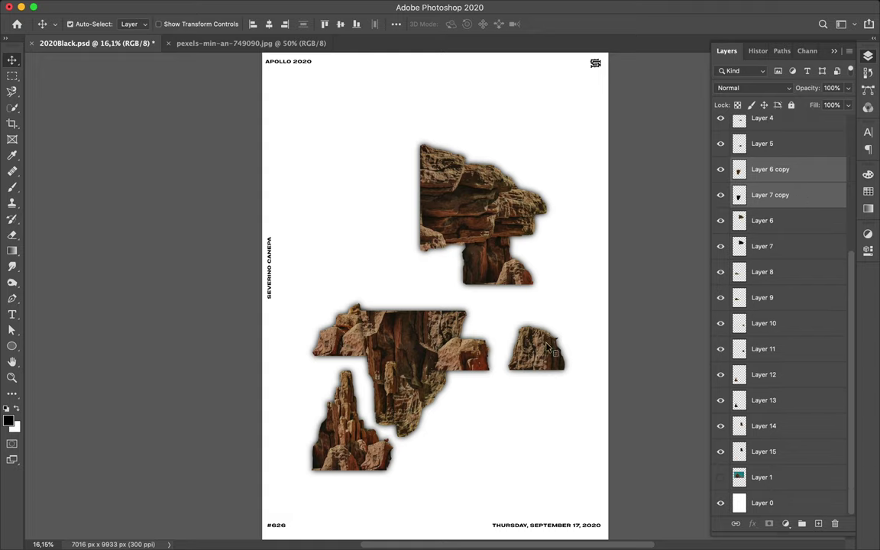
pyautogui.click(490, 320)
pyautogui.moveTo(491, 319); pyautogui.dragTo(487, 471)
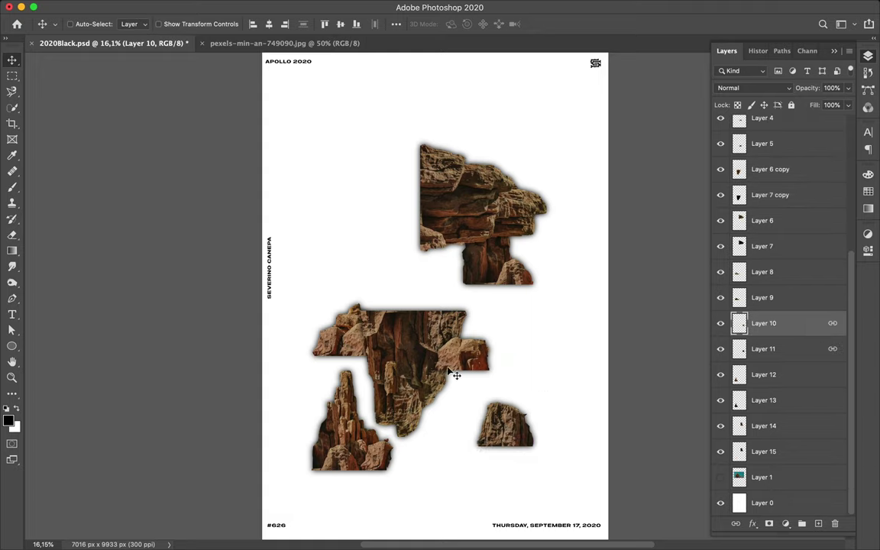
# Try to move the upside-down copy of the large rock to the right, and undo the move.
pyautogui.keyDown('super'); pyautogui.click(414, 342); pyautogui.keyUp('super')
pyautogui.moveTo(426, 345); pyautogui.dragTo(518, 349)
pyautogui.press('super+z')
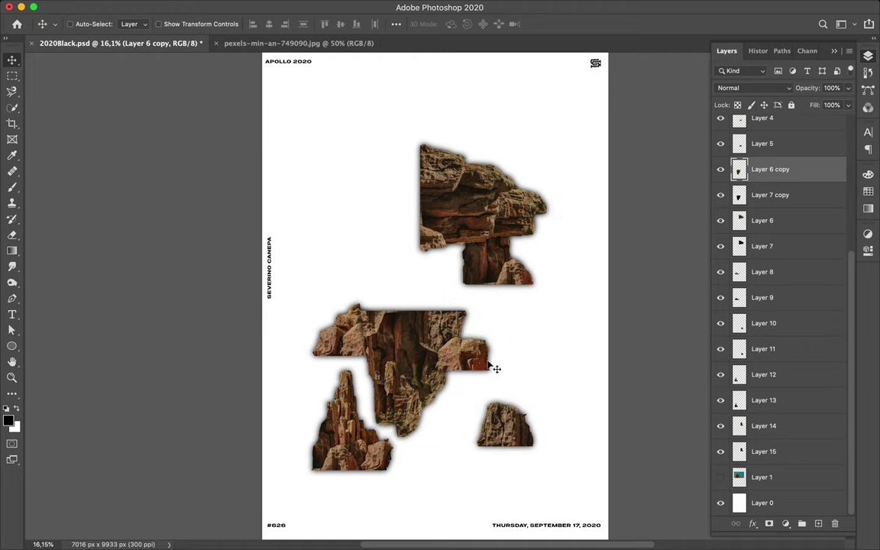
# Link the upside-down copy of the large rock (Layer 6 copy) with its shadow (Layer 7 copy) and move the pair right over the boulder.
pyautogui.keyDown('shift'); pyautogui.click(419, 434); pyautogui.keyUp('shift')
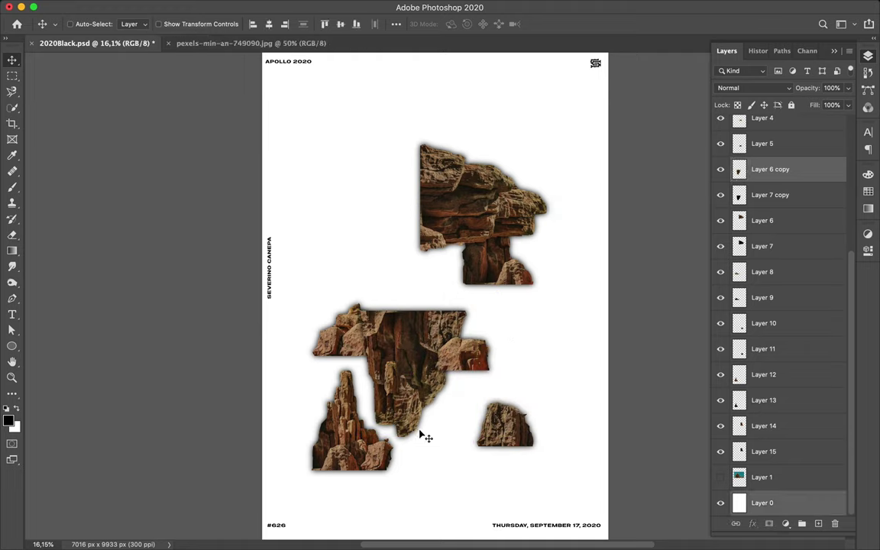
pyautogui.press('super')
pyautogui.keyDown('shift'); pyautogui.click(422, 430); pyautogui.keyUp('shift')
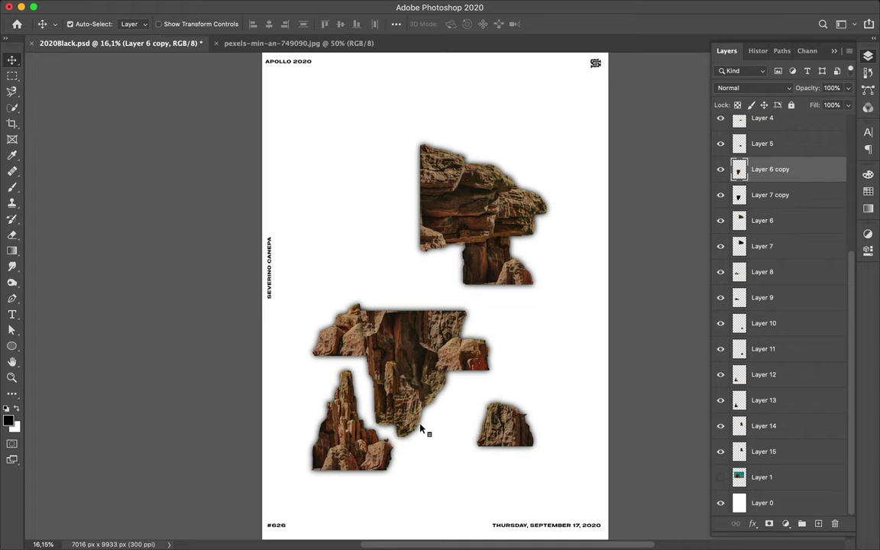
pyautogui.keyDown('shift'); pyautogui.click(419, 430); pyautogui.keyUp('shift')
pyautogui.rightClick(817, 191)
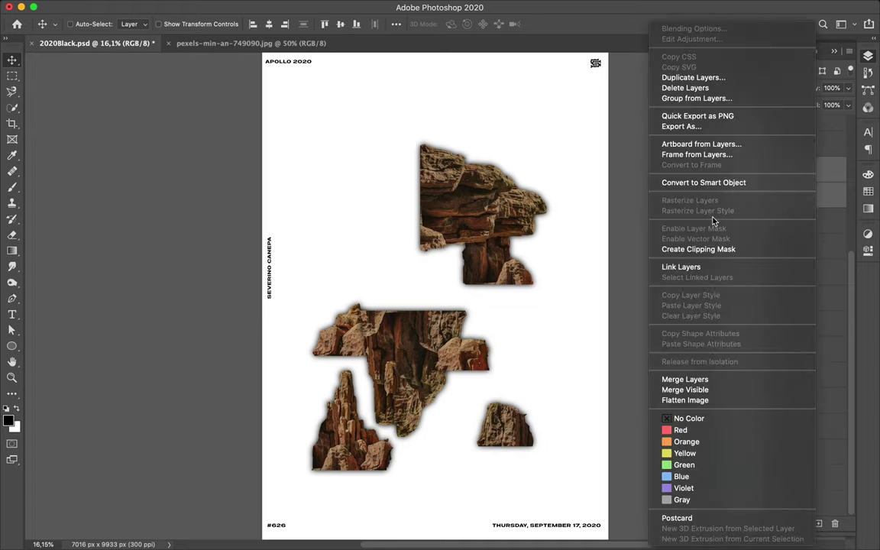
pyautogui.click(679, 266)
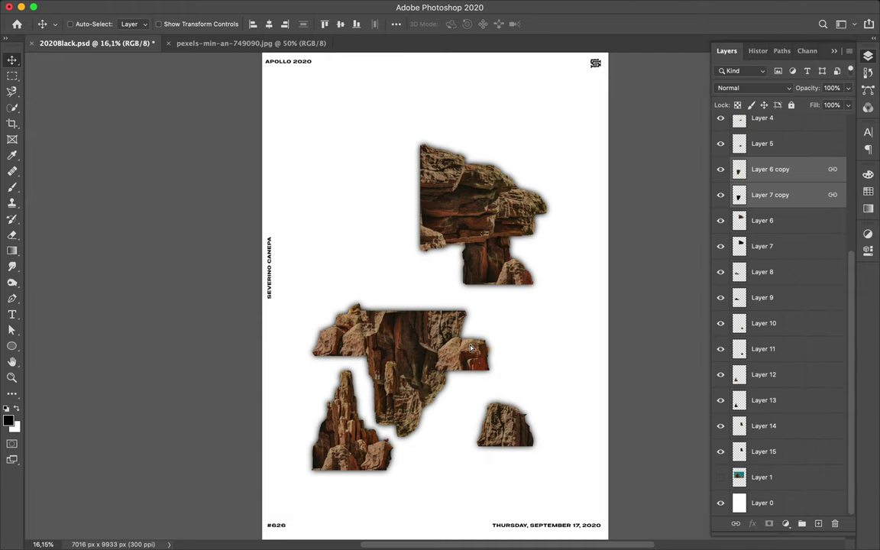
pyautogui.moveTo(398, 348); pyautogui.dragTo(471, 348)
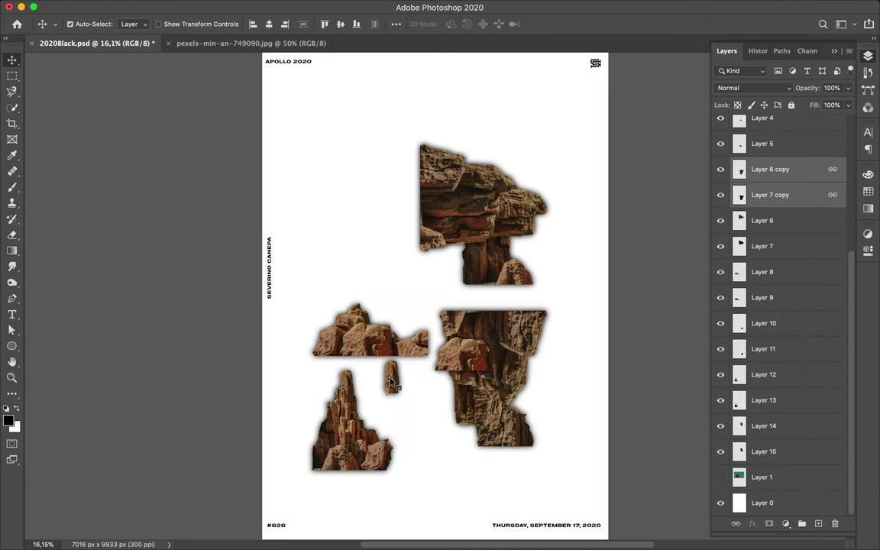
# Move the small rock sliver with its linked shadow up to the poster's empty left side and rotate it 90° counterclockwise.
pyautogui.click(391, 384)
pyautogui.moveTo(394, 387); pyautogui.dragTo(360, 262)
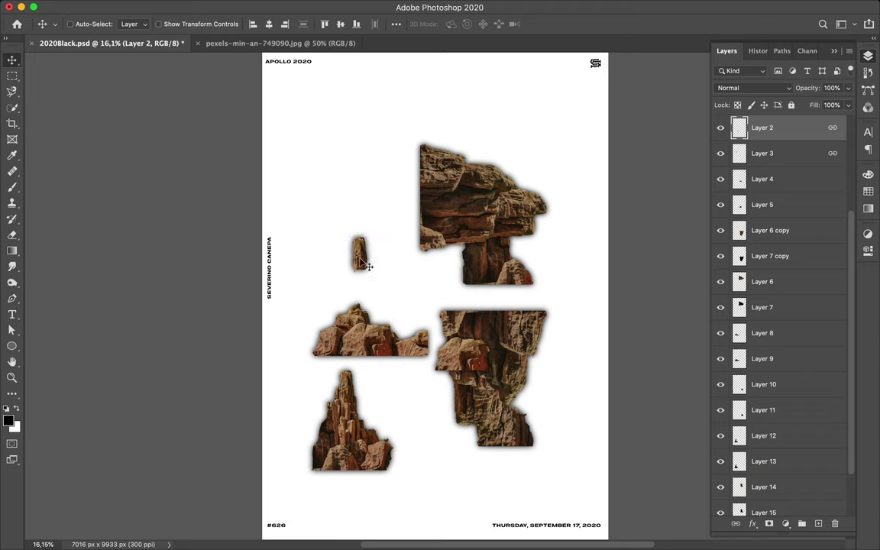
pyautogui.hotkey('ctrl', 't')
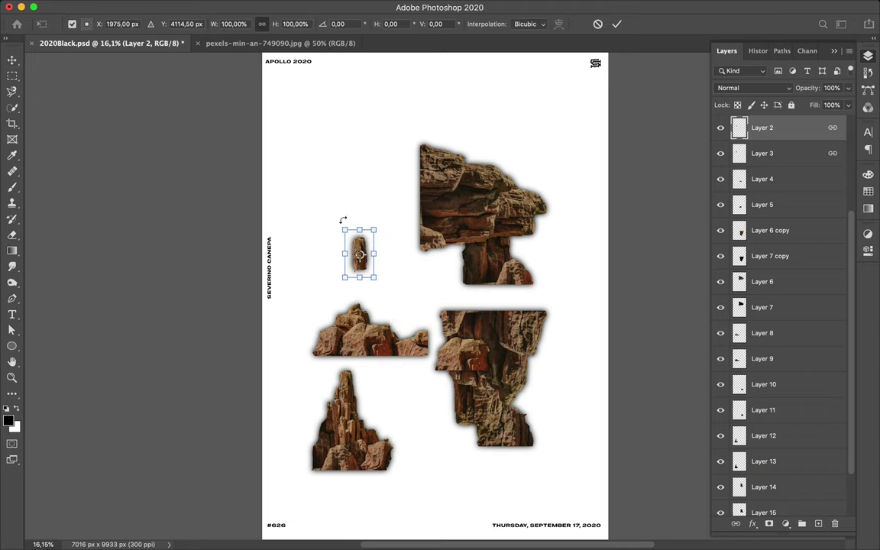
pyautogui.moveTo(343, 220); pyautogui.dragTo(314, 273)
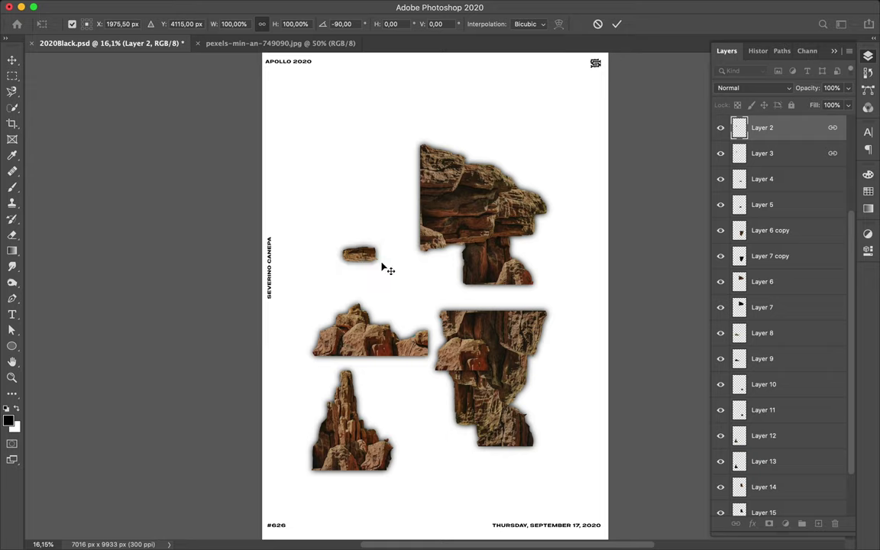
pyautogui.press('Return')
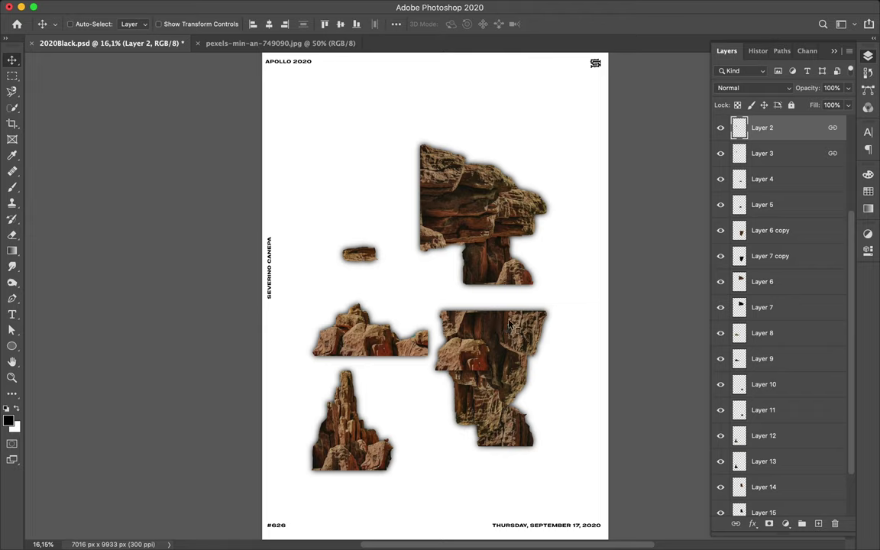
# Move the linked upside-down rock copy back to the poster's centre, between the low rock pile and the small boulders.
pyautogui.keyDown('ctrl'); pyautogui.click(439, 306); pyautogui.keyUp('ctrl')
pyautogui.moveTo(432, 304); pyautogui.dragTo(432, 303)
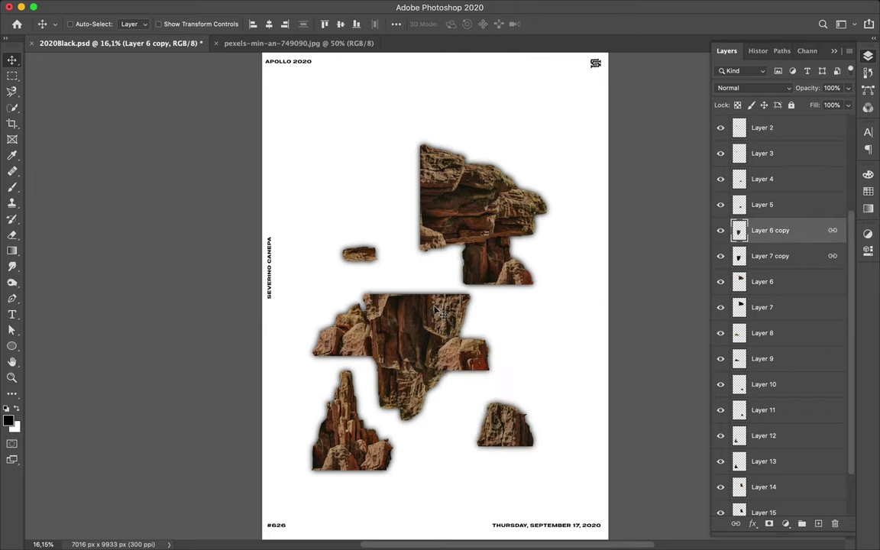
# Restack the column rock (Layer 14) above Layer 6 and move it with its shadow to the top of the collage.
pyautogui.keyDown('ctrl'); pyautogui.click(504, 286); pyautogui.keyUp('ctrl')
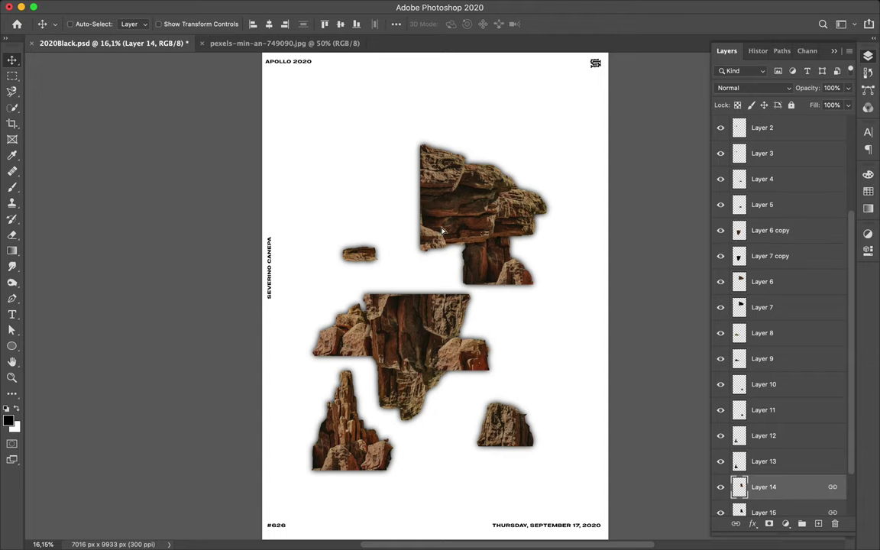
pyautogui.moveTo(442, 231); pyautogui.dragTo(442, 230)
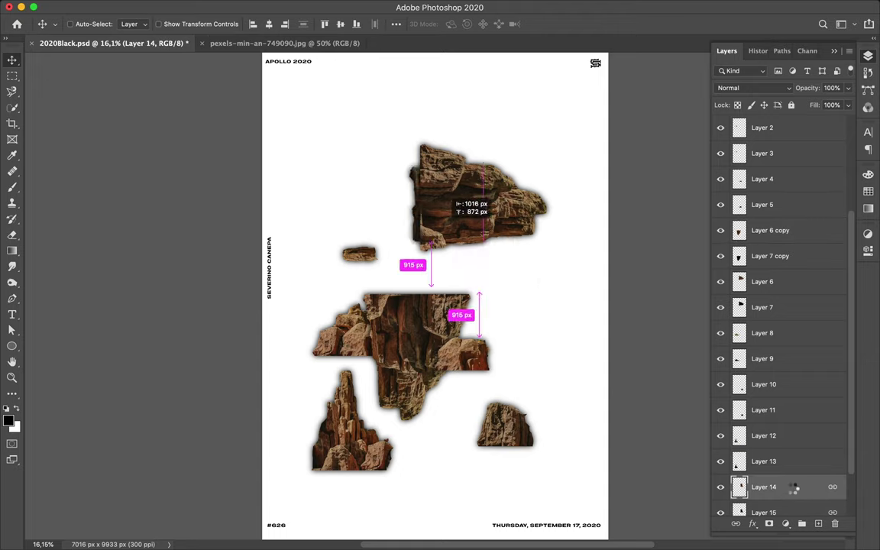
pyautogui.moveTo(787, 486); pyautogui.dragTo(761, 271)
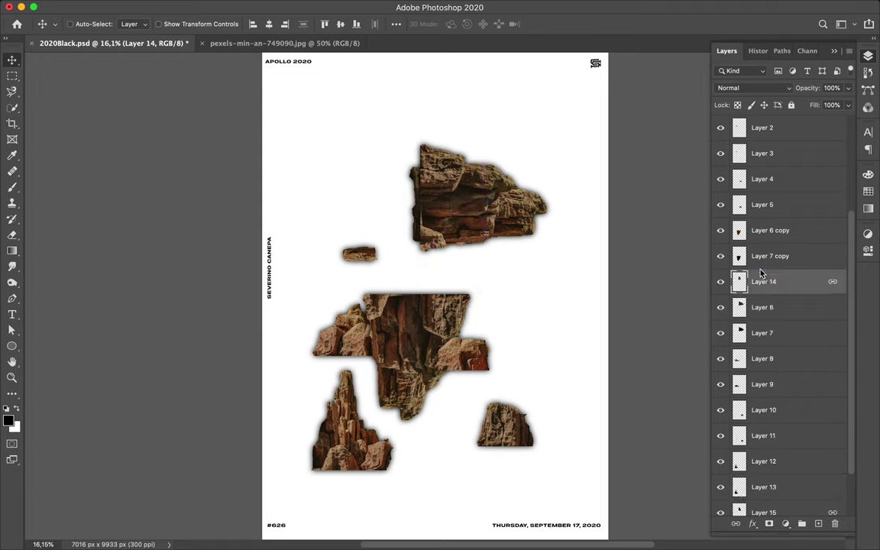
# Duplicate the column rock with its shadow down by the upside-down rock and flip the copy horizontally.
pyautogui.moveTo(451, 205); pyautogui.dragTo(466, 312)
pyautogui.moveTo(128, 5)
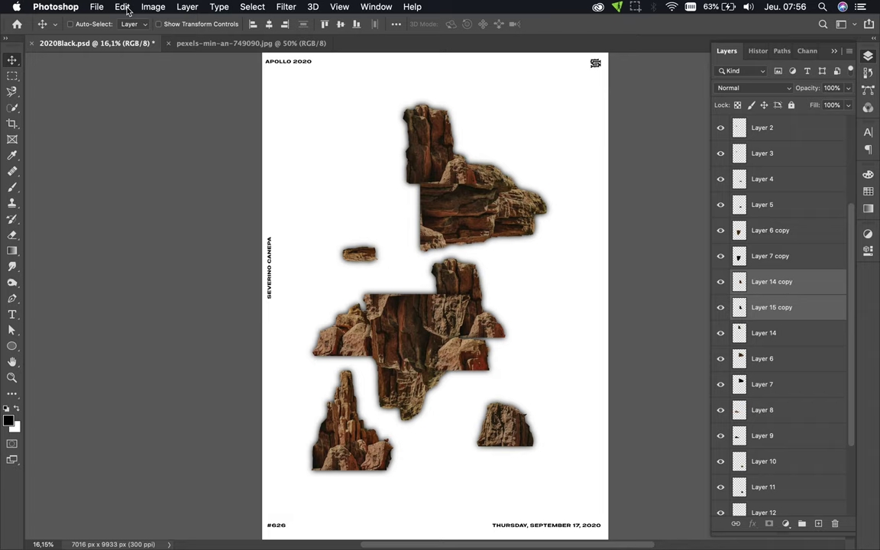
pyautogui.click(123, 7)
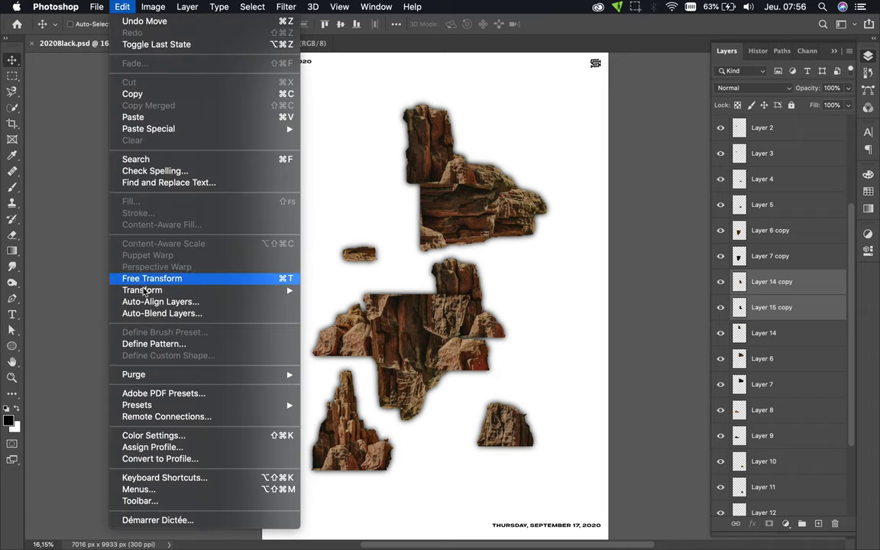
pyautogui.moveTo(142, 291)
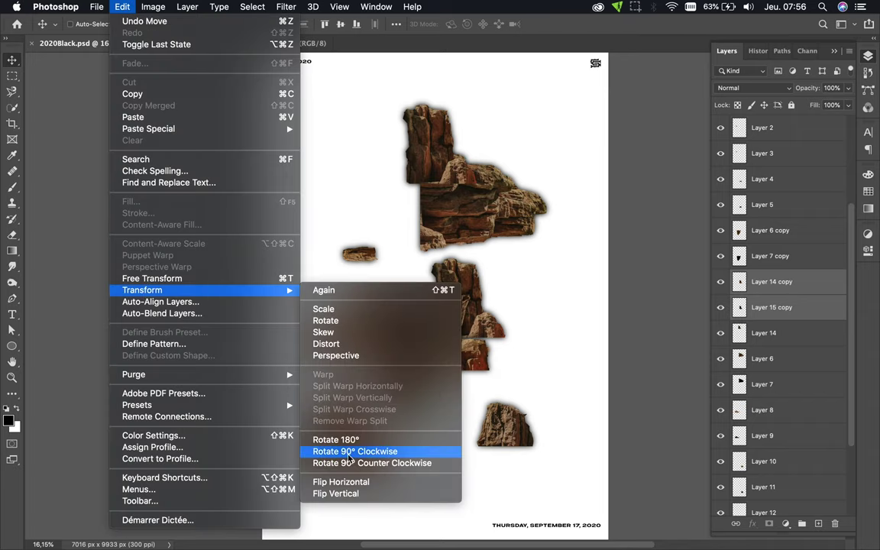
pyautogui.click(353, 483)
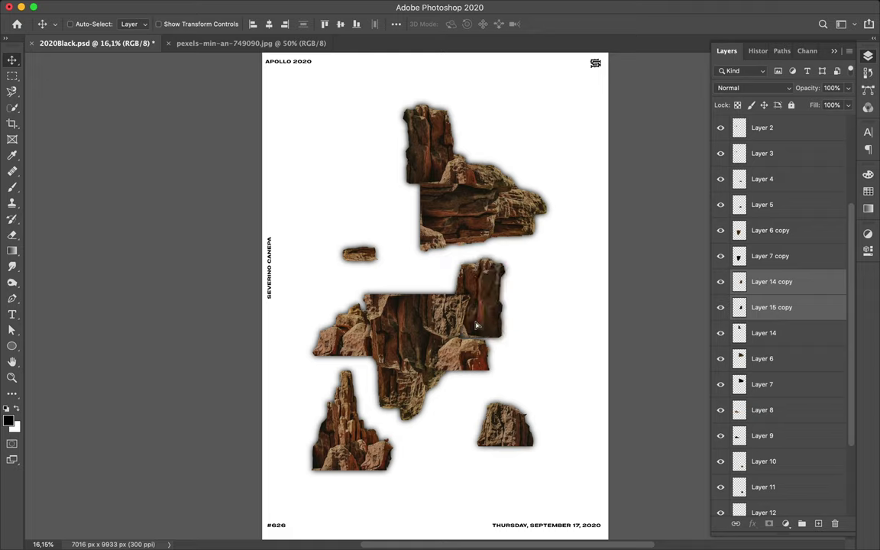
# Rotate the flipped column copy with its shadow 90° clockwise and place it to the right of the upside-down rock.
pyautogui.moveTo(489, 325)
pyautogui.mouseDown()
pyautogui.moveTo(481, 305)
pyautogui.moveTo(481, 343)
pyautogui.moveTo(481, 328)
pyautogui.mouseUp()
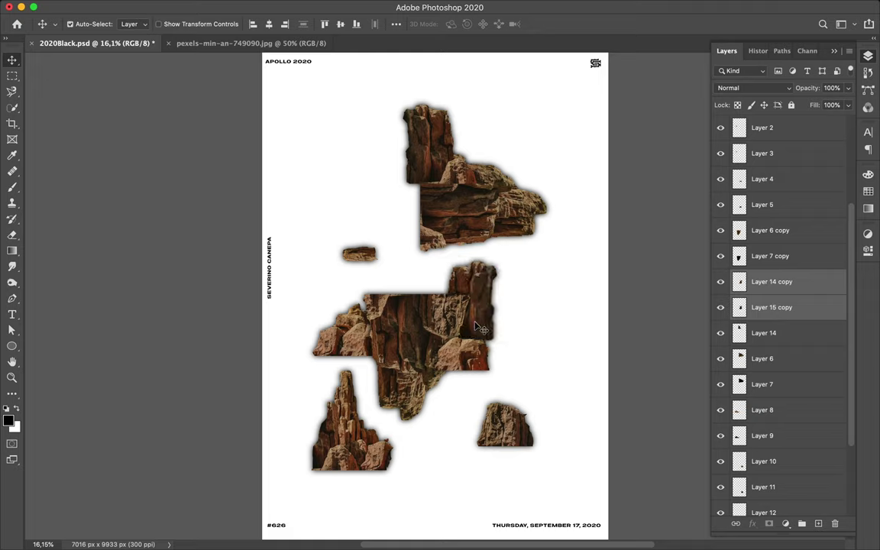
pyautogui.press('super+t')
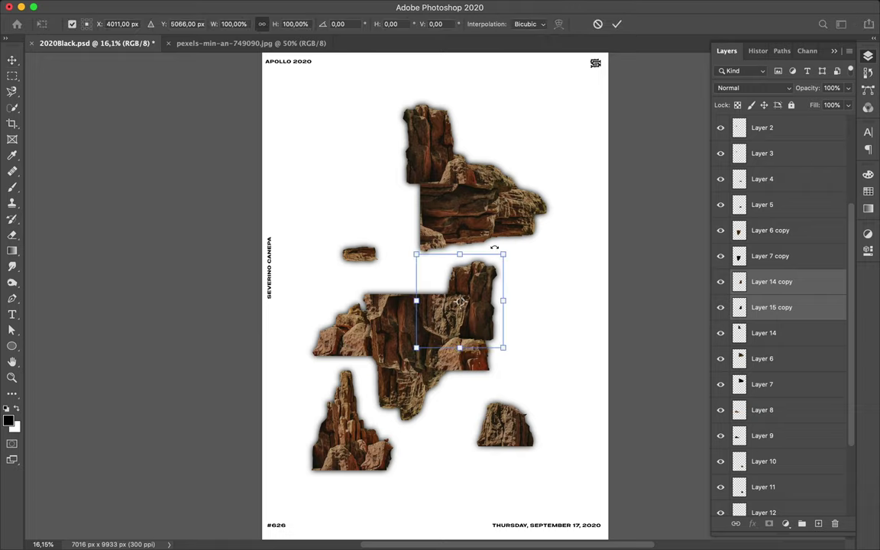
pyautogui.moveTo(494, 247); pyautogui.dragTo(552, 311)
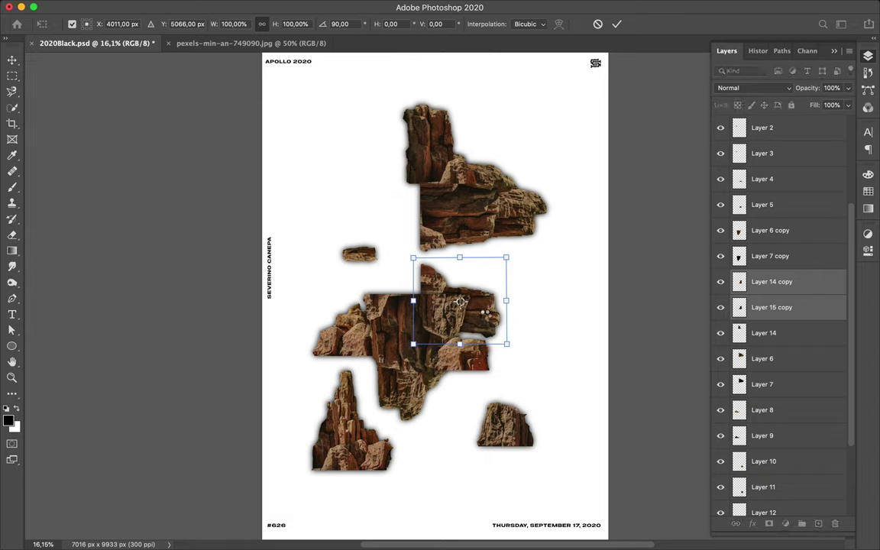
pyautogui.press('Return')
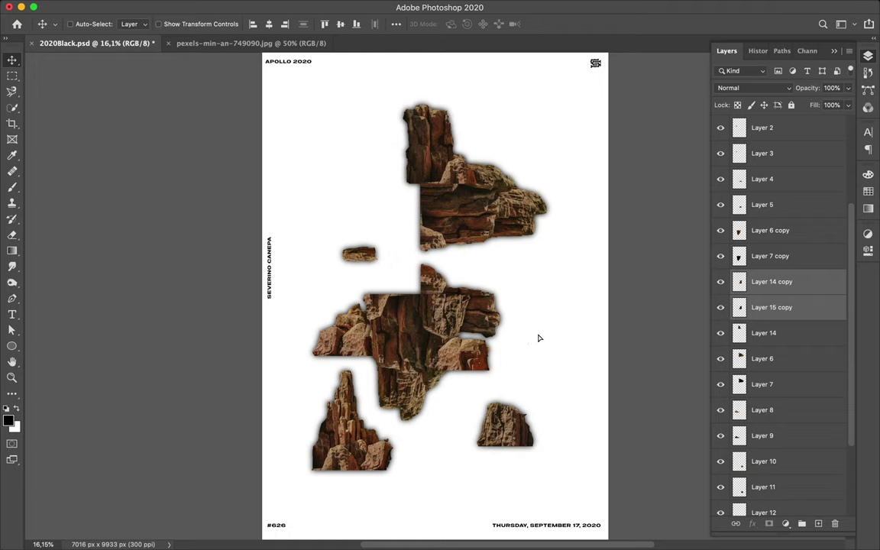
pyautogui.moveTo(538, 338); pyautogui.dragTo(517, 350)
# Move the rounded boulder (Layer 10) with its linked shadow up to the left base of the top column rock.
pyautogui.moveTo(498, 432); pyautogui.dragTo(504, 433)
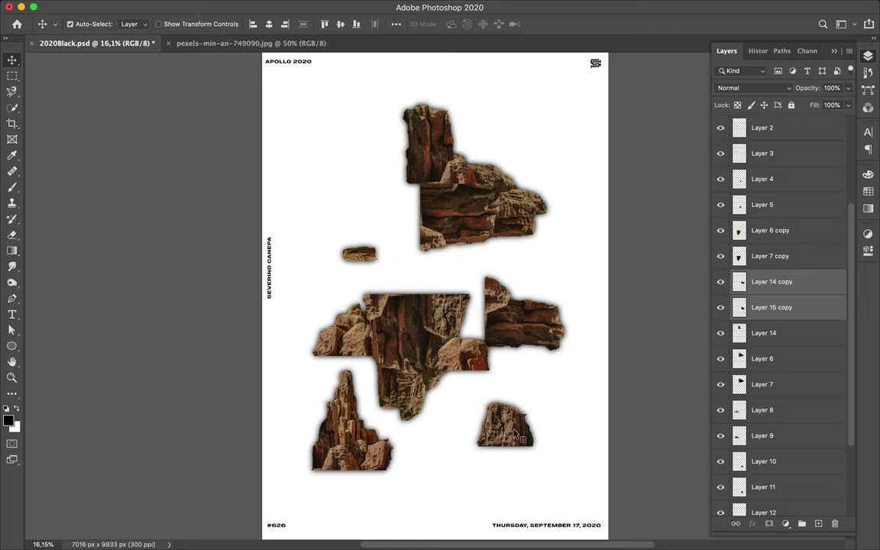
pyautogui.keyDown('super'); pyautogui.click(525, 426); pyautogui.keyUp('super')
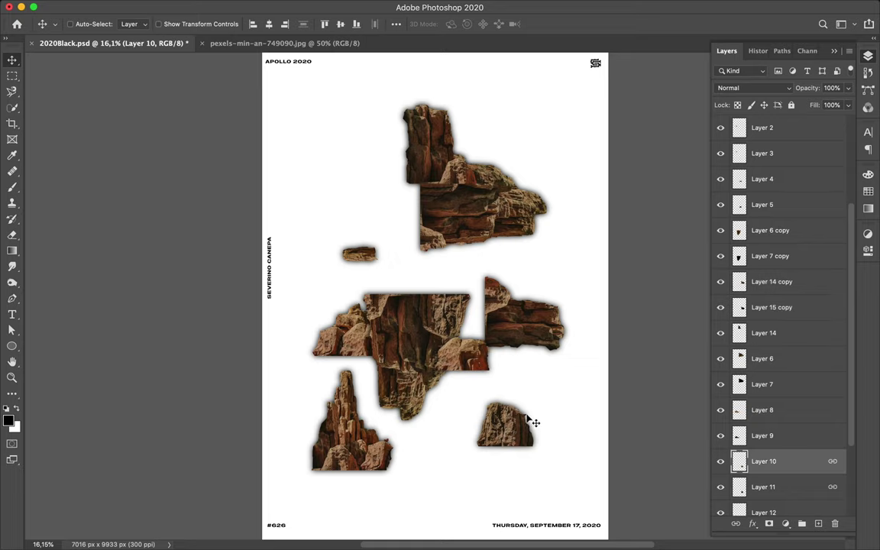
pyautogui.press('super')
pyautogui.moveTo(491, 337); pyautogui.dragTo(413, 193)
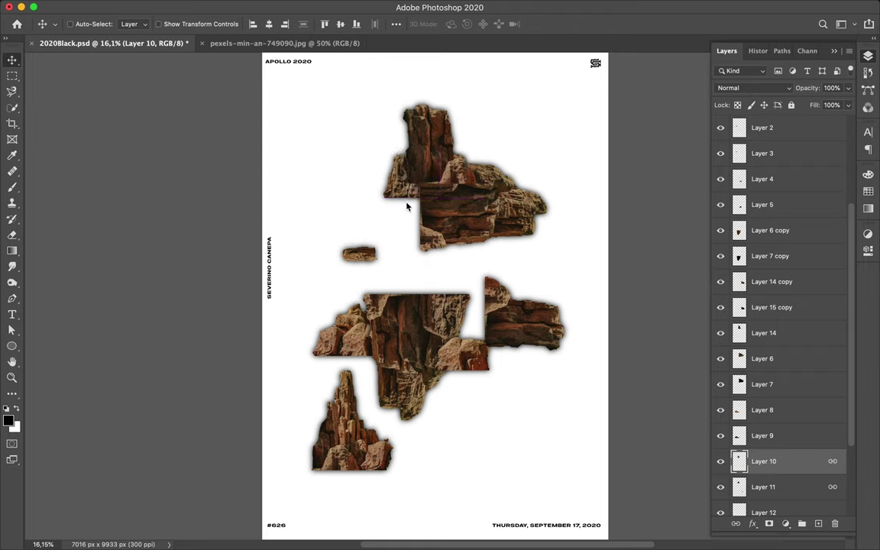
# Move the low rock pile (Layer 8) with its linked shadow up behind the large rock and rotate it 90° counterclockwise.
pyautogui.press('super')
pyautogui.click(343, 333)
pyautogui.moveTo(397, 244); pyautogui.dragTo(412, 225)
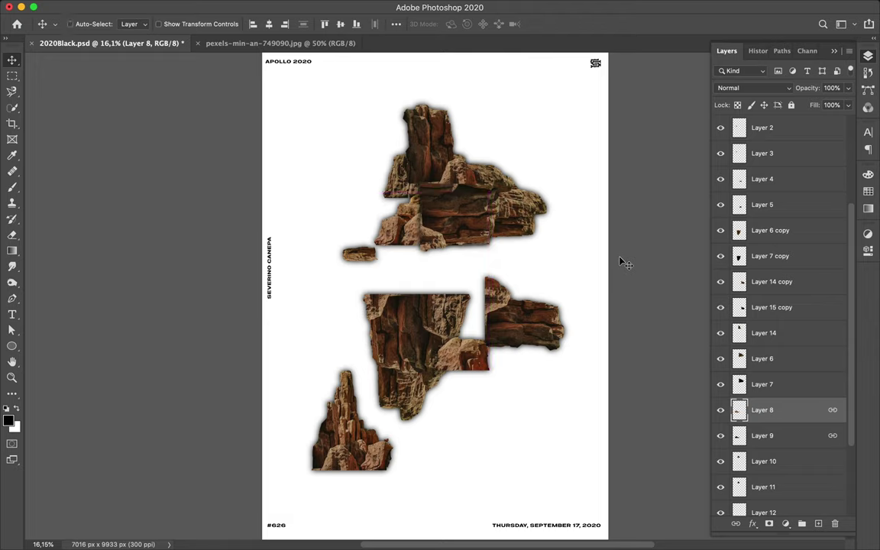
pyautogui.press('super+t')
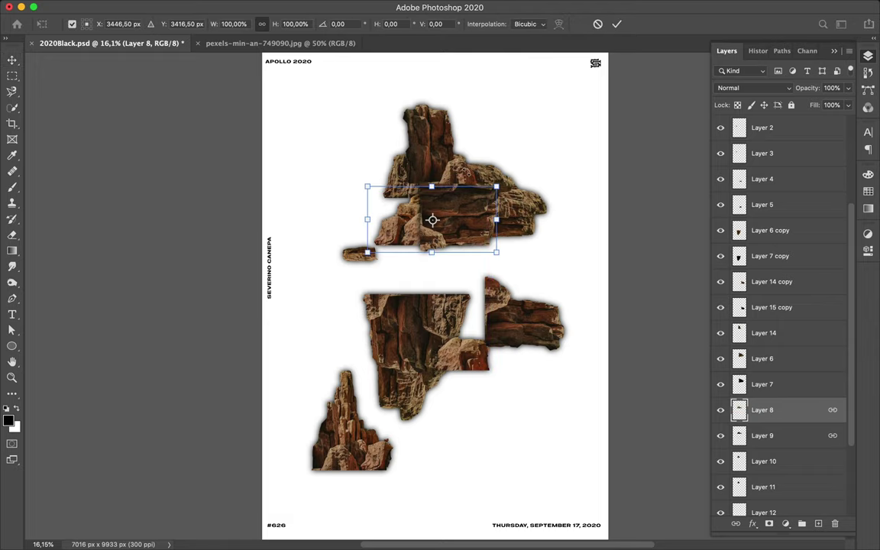
pyautogui.moveTo(440, 151); pyautogui.dragTo(397, 161)
pyautogui.moveTo(394, 174); pyautogui.dragTo(392, 177)
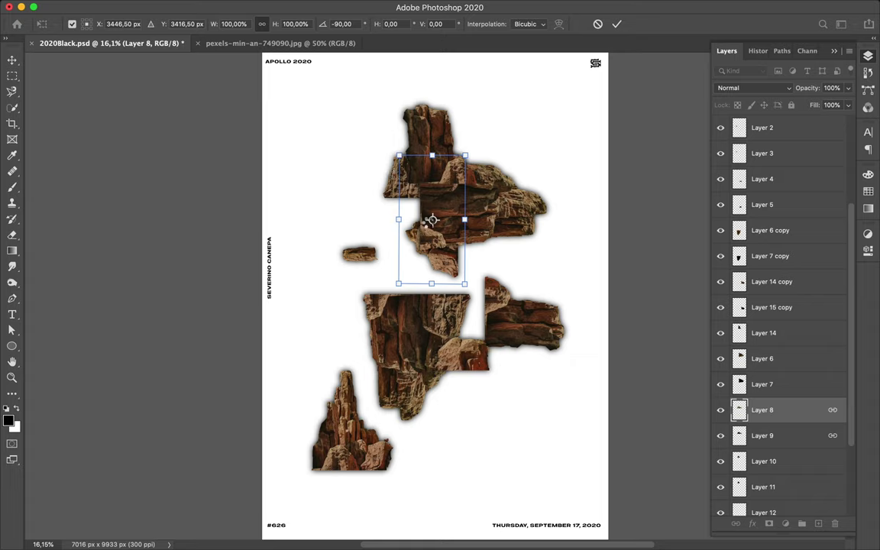
pyautogui.moveTo(432, 220); pyautogui.dragTo(430, 227)
pyautogui.press('Return')
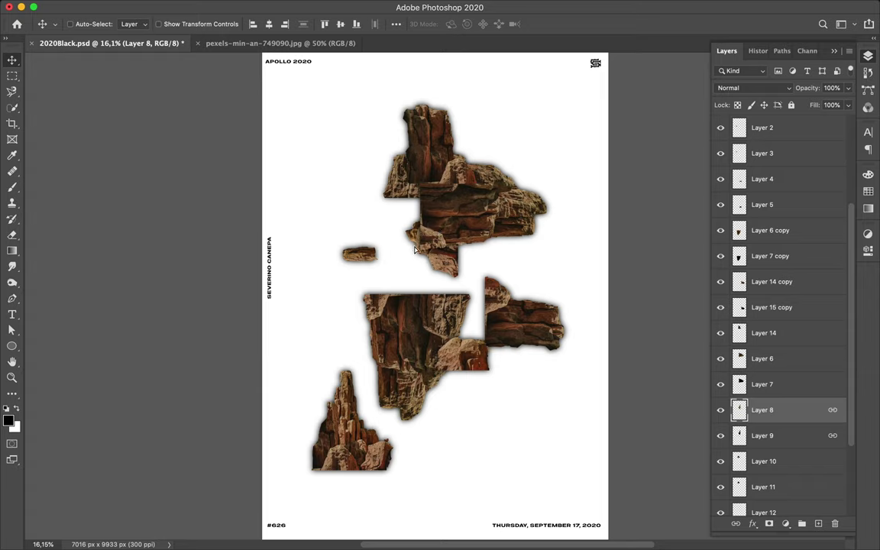
# Restack Layer 8 above Layer 14 copy and position the rotated rock pile between the large rock and the upside-down rock, touching the sliver.
pyautogui.moveTo(414, 250)
pyautogui.mouseDown()
pyautogui.moveTo(397, 244)
pyautogui.moveTo(413, 247)
pyautogui.mouseUp()
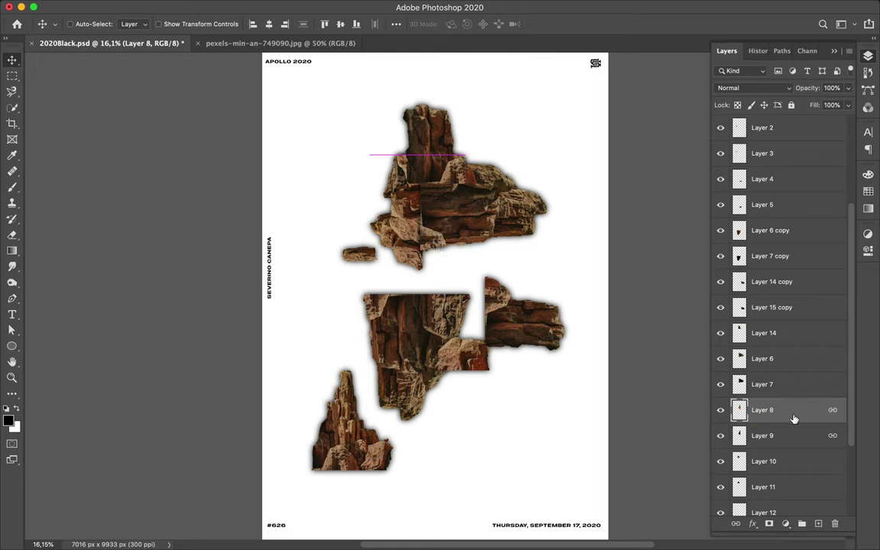
pyautogui.moveTo(792, 418); pyautogui.dragTo(784, 274)
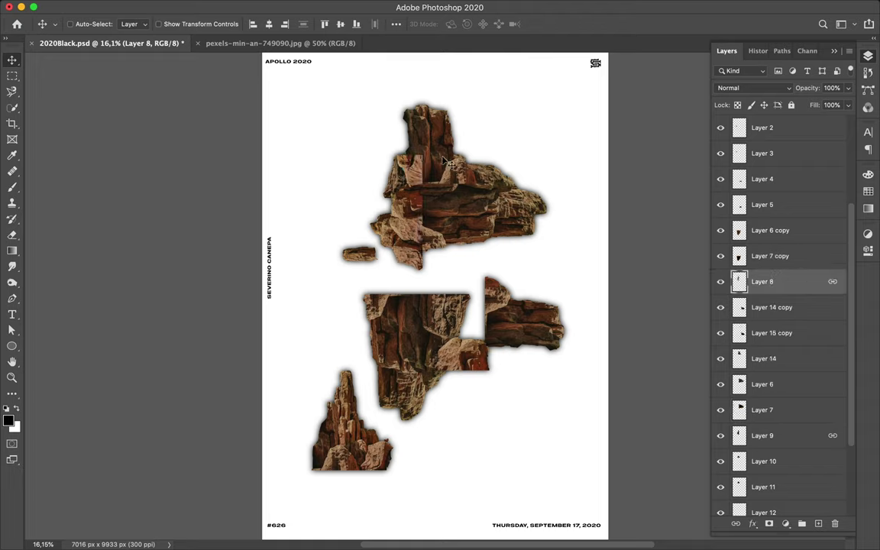
pyautogui.press('super')
pyautogui.moveTo(410, 201); pyautogui.dragTo(414, 232)
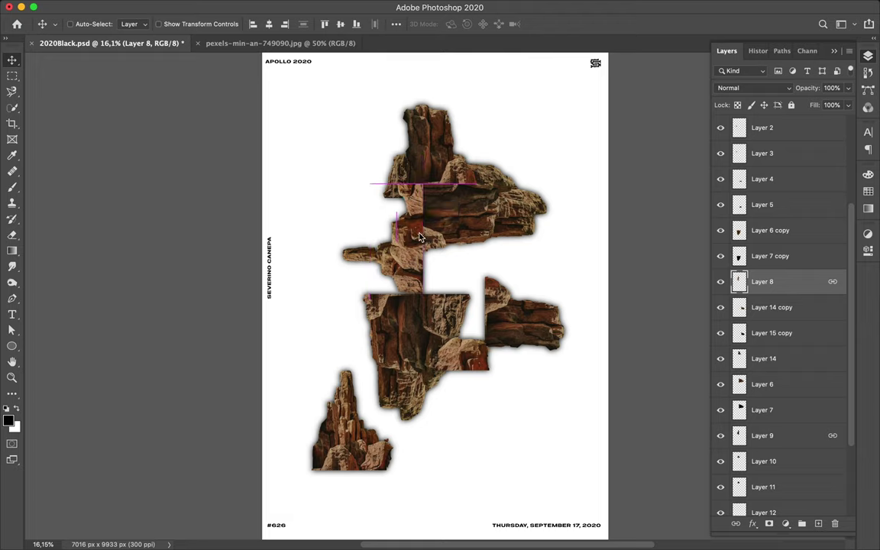
# Try to move the rotated column copy without its shadow under the large rock, and undo the move.
pyautogui.press('super')
pyautogui.keyDown('super'); pyautogui.click(535, 334); pyautogui.keyUp('super')
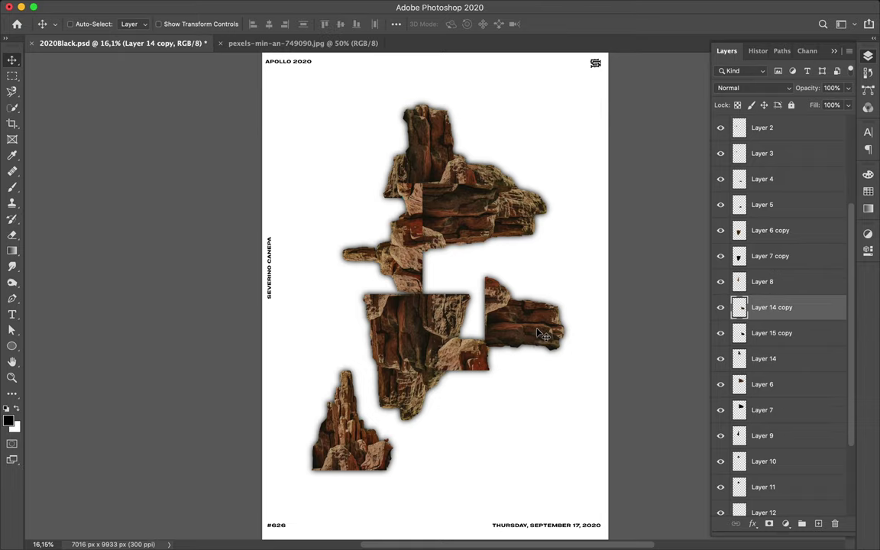
pyautogui.moveTo(459, 262); pyautogui.dragTo(473, 272)
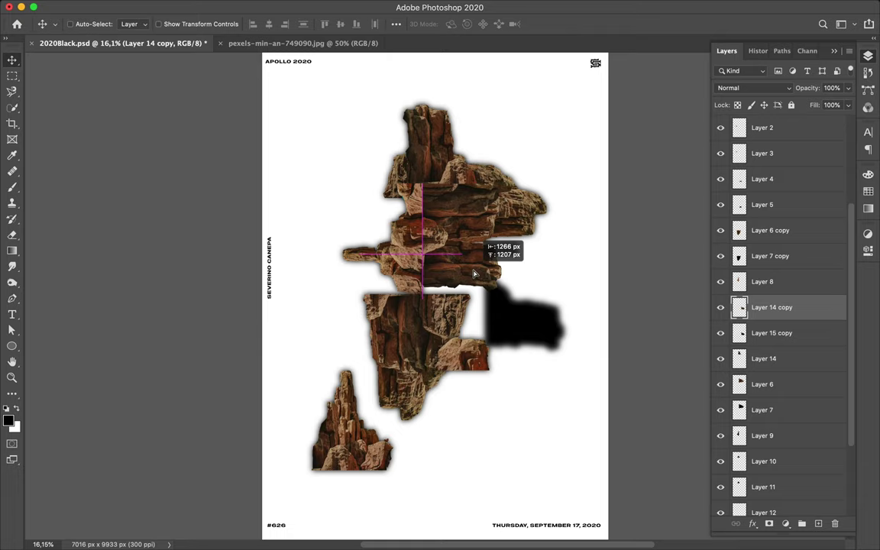
pyautogui.press('super+z')
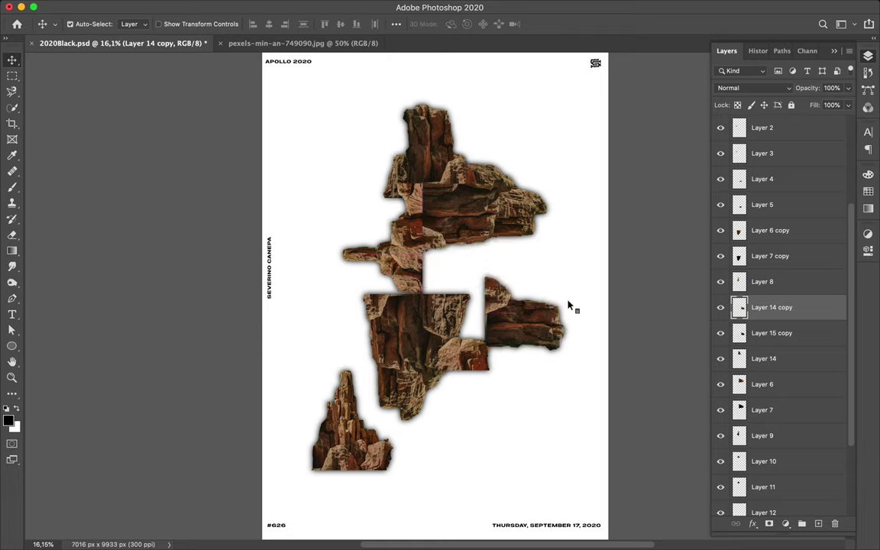
# Link the rotated column copy (Layer 14 copy) with its shadow layer (Layer 15 copy).
pyautogui.keyDown('shift'); pyautogui.click(536, 299); pyautogui.keyUp('shift')
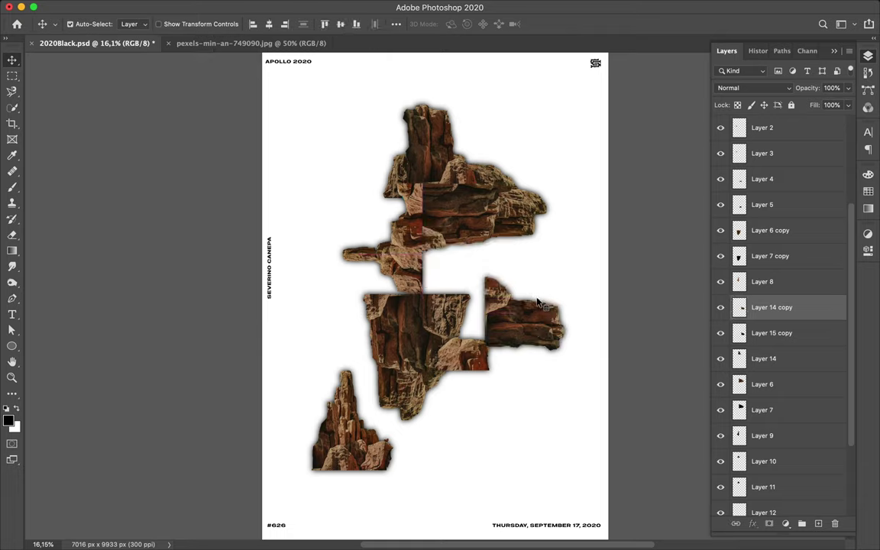
pyautogui.click(759, 336)
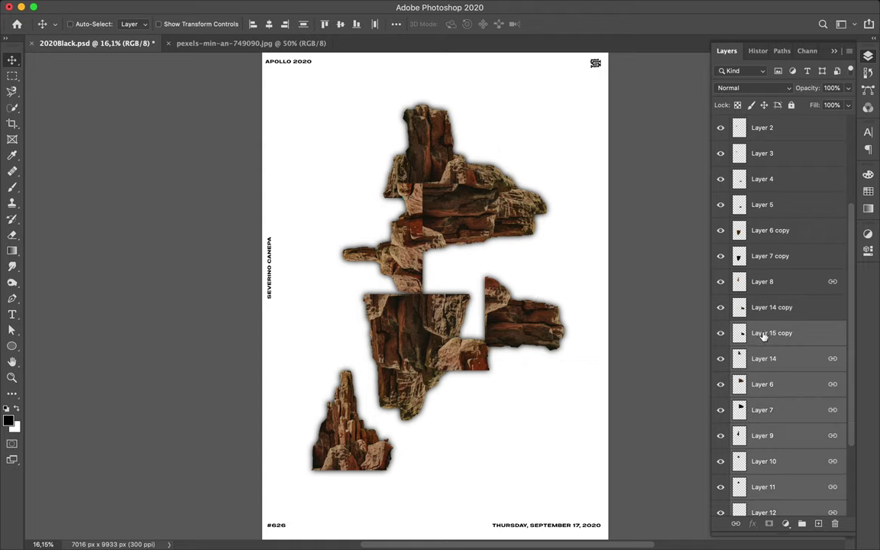
pyautogui.click(762, 336)
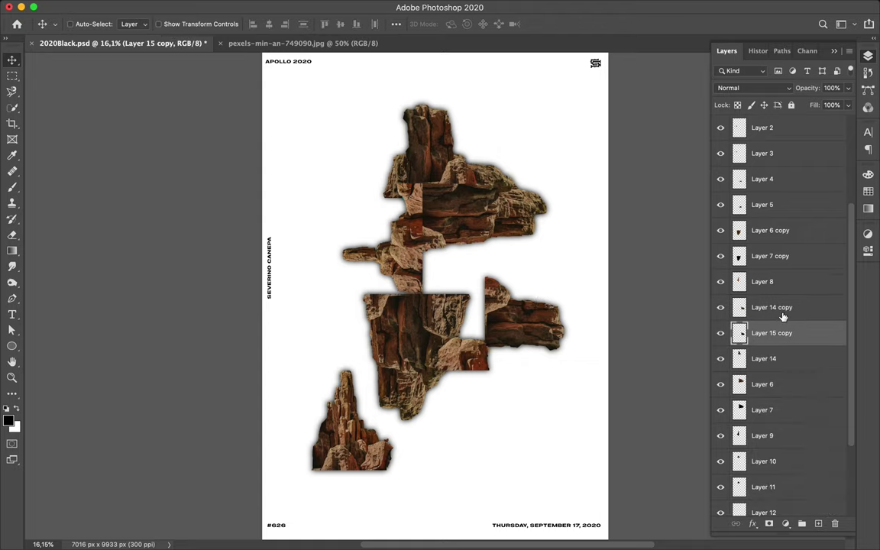
pyautogui.keyDown('shift'); pyautogui.click(785, 316); pyautogui.keyUp('shift')
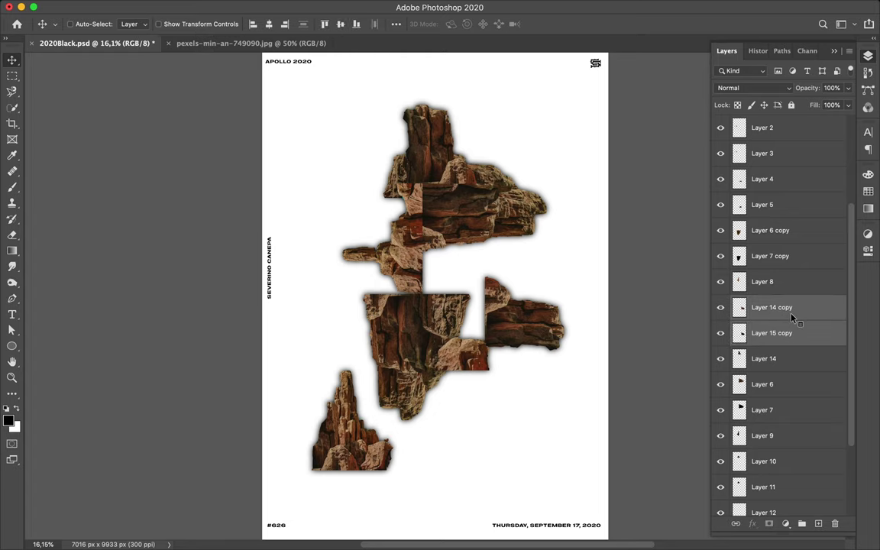
pyautogui.rightClick(791, 318)
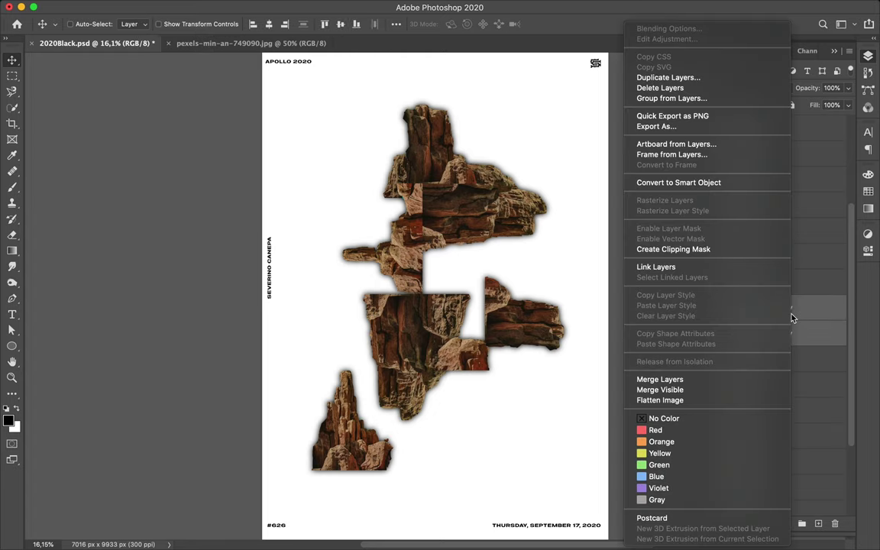
pyautogui.click(706, 269)
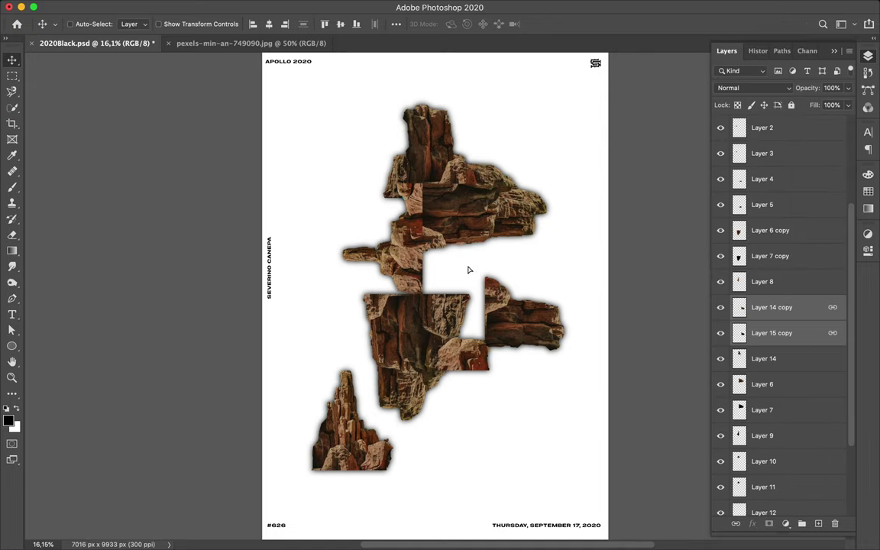
# Move the linked sideways column under the large rock and restack Layer 14 copy and Layer 15 copy directly below Layer 7.
pyautogui.moveTo(469, 269)
pyautogui.mouseDown()
pyautogui.moveTo(459, 260)
pyautogui.moveTo(474, 276)
pyautogui.moveTo(467, 275)
pyautogui.mouseUp()
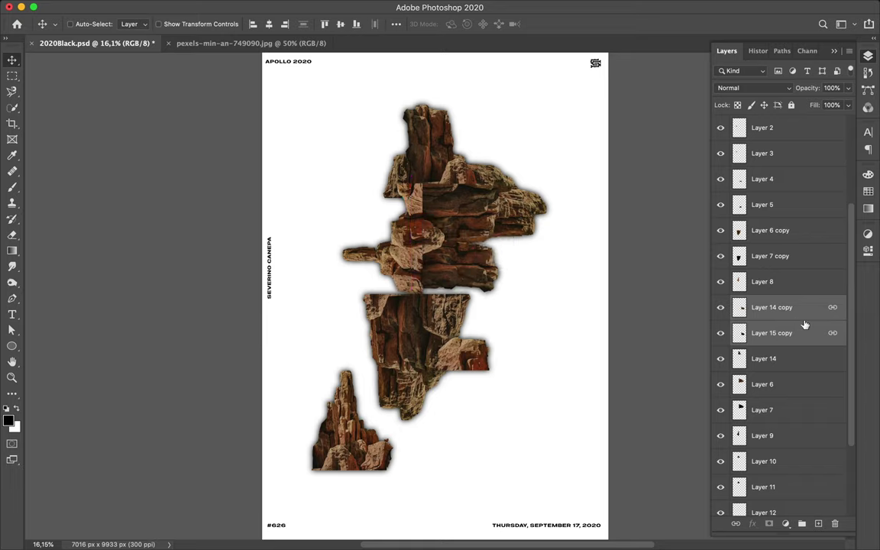
pyautogui.moveTo(794, 341); pyautogui.dragTo(791, 430)
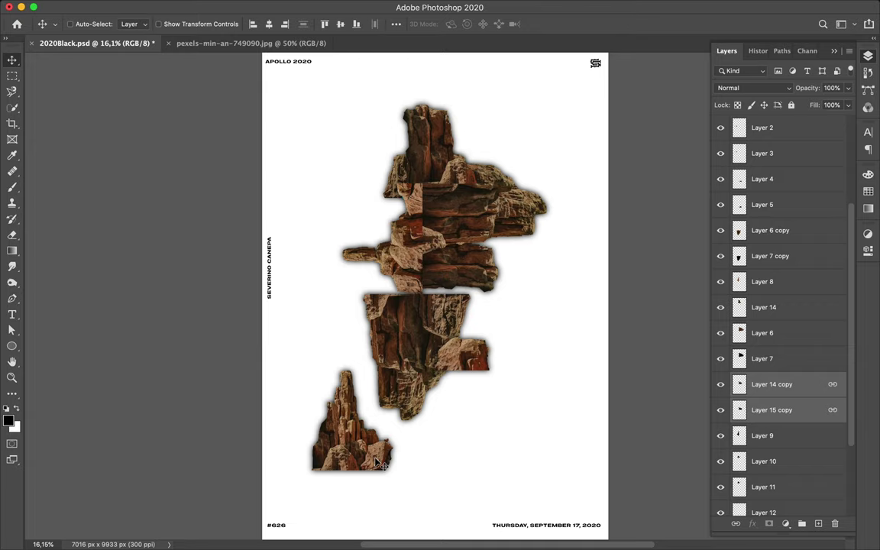
# Move the upside-down rock (Layer 6 copy) with its linked shadow up and to the right, beneath the sideways column.
pyautogui.press('super')
pyautogui.keyDown('super'); pyautogui.click(413, 382); pyautogui.keyUp('super')
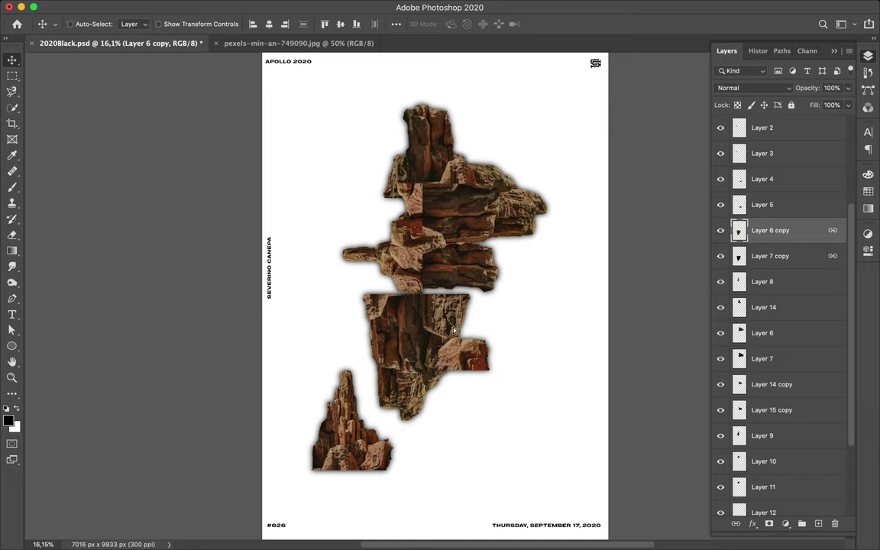
pyautogui.moveTo(420, 336); pyautogui.dragTo(489, 315)
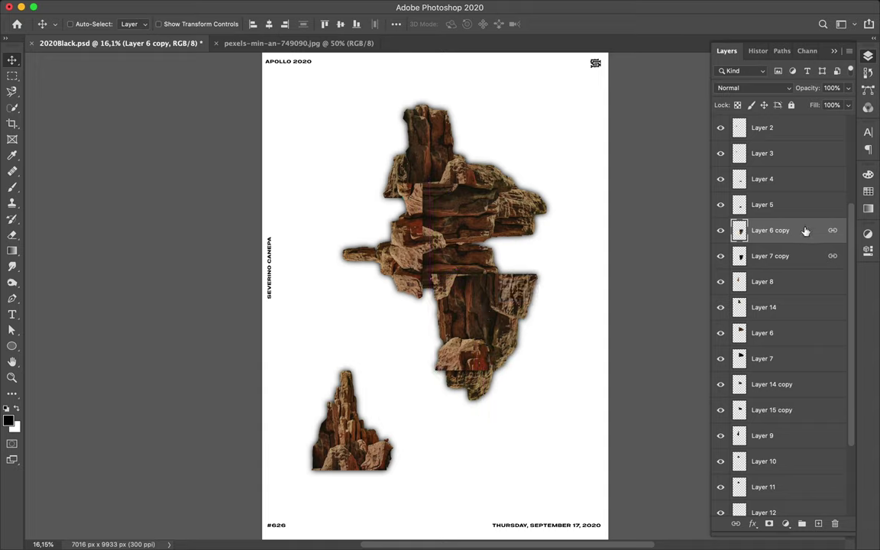
# Move the flat-based boulder (Layer 4) with its shadow under the left rock pile and rotate it 90° counterclockwise.
pyautogui.keyDown('super'); pyautogui.click(472, 352); pyautogui.keyUp('super')
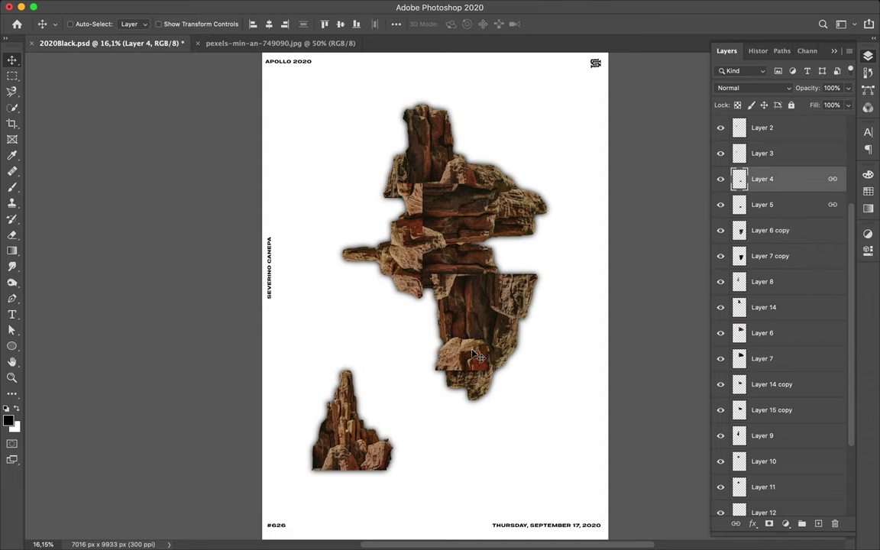
pyautogui.moveTo(474, 354); pyautogui.dragTo(419, 319)
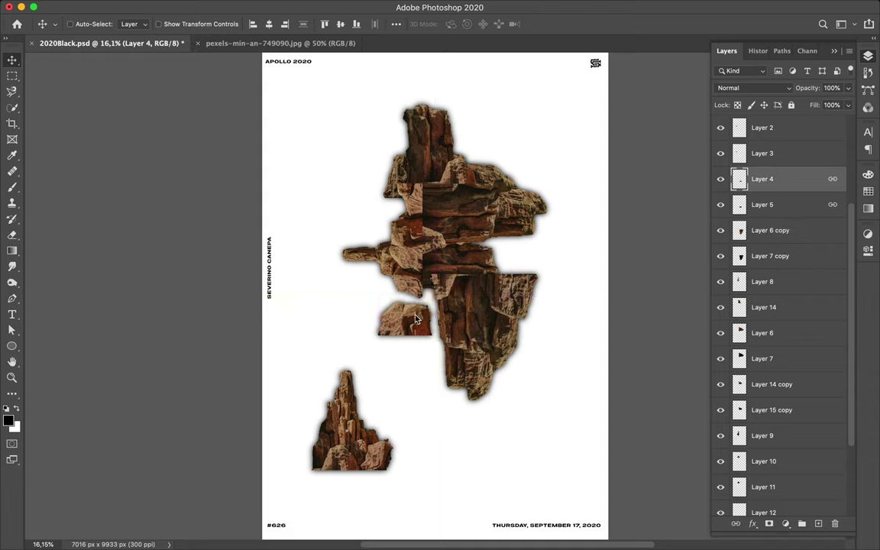
pyautogui.hotkey('ctrl', 't')
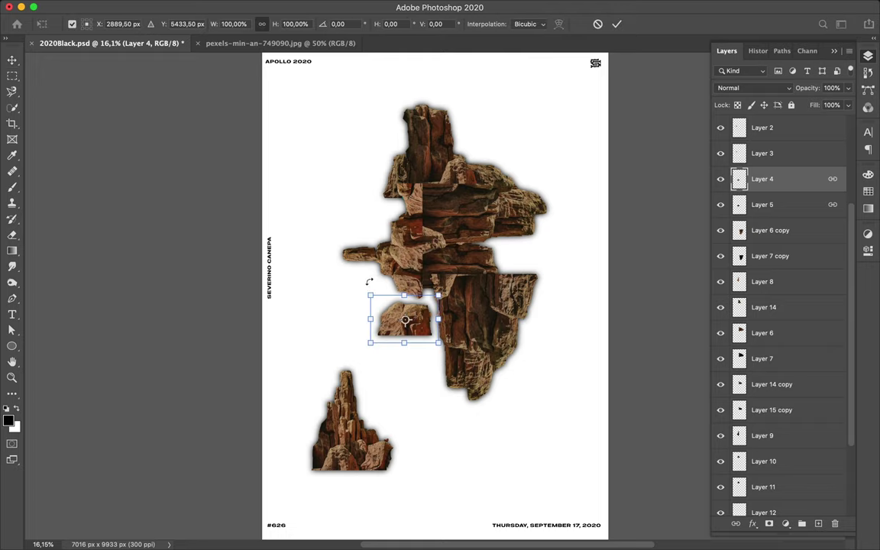
pyautogui.moveTo(351, 307); pyautogui.dragTo(353, 367)
pyautogui.press('shift')
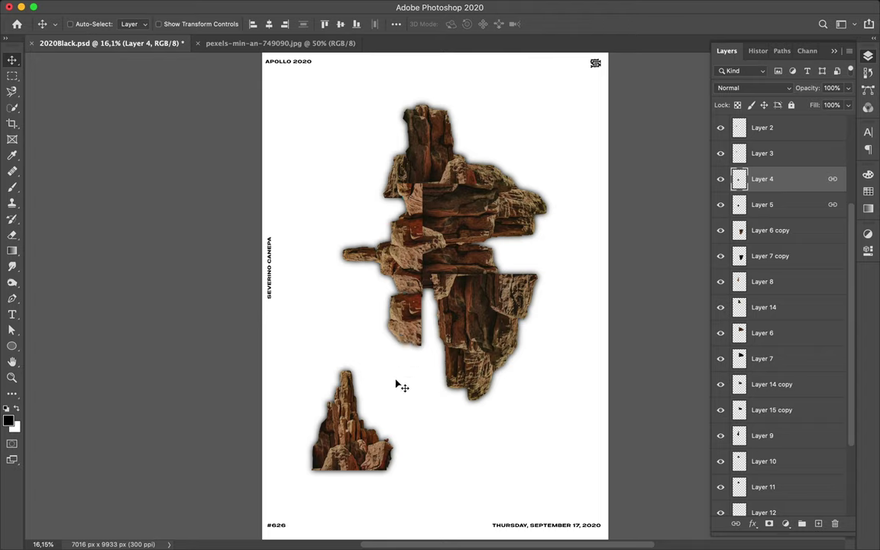
# Rotate the pinnacle rock (Layer 12) -90° with its shadow and place it under the boulder, flat side on the vertical edge.
pyautogui.press('super')
pyautogui.click(373, 450)
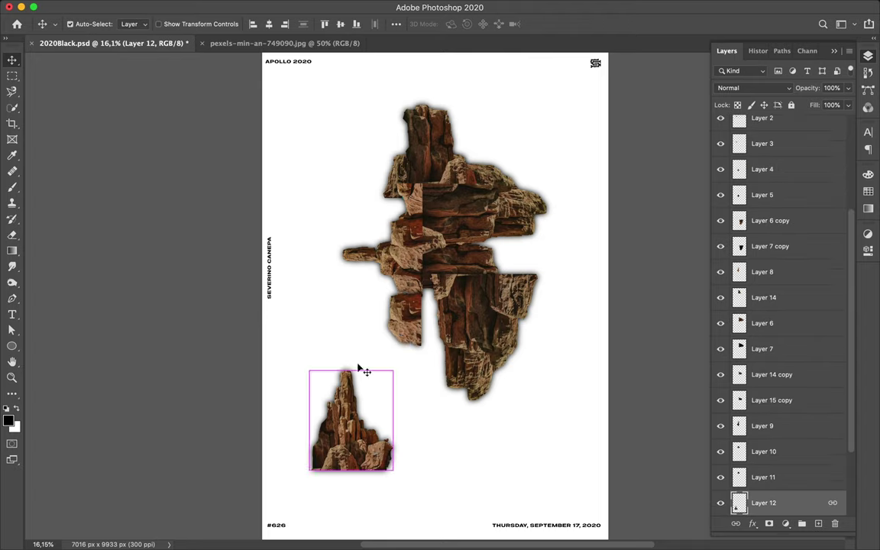
pyautogui.press('super+t')
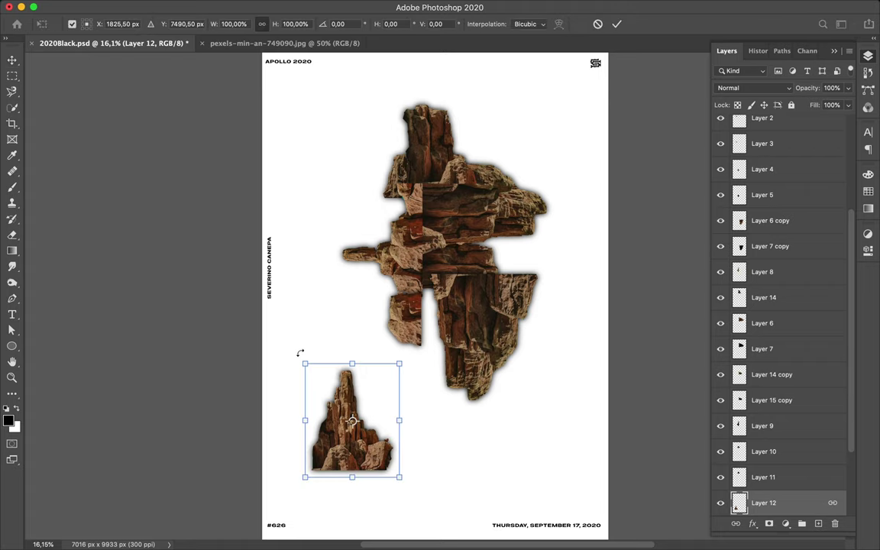
pyautogui.moveTo(300, 353); pyautogui.dragTo(283, 469)
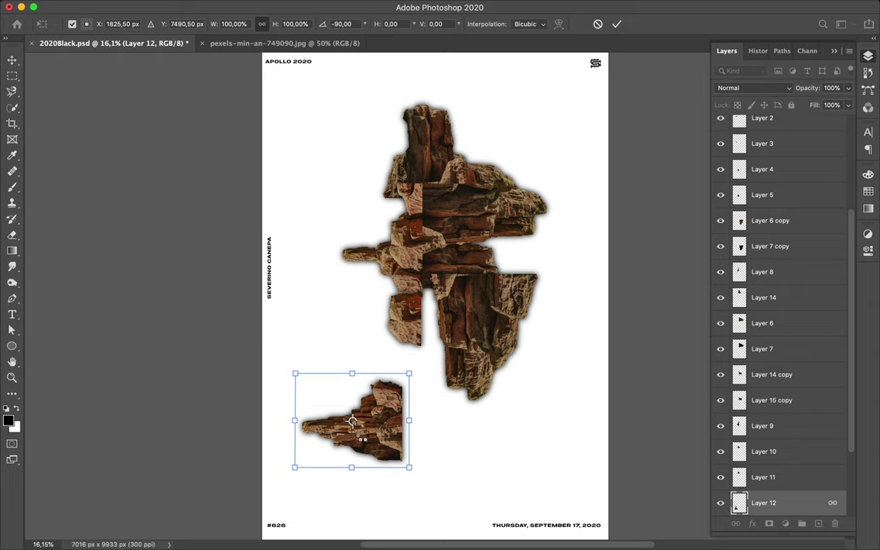
pyautogui.press('Return')
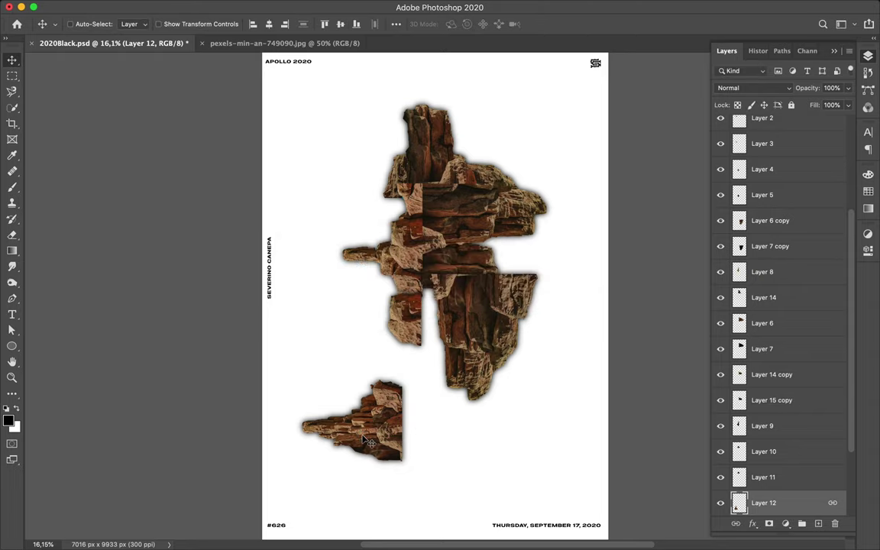
pyautogui.moveTo(407, 389)
pyautogui.mouseDown()
pyautogui.moveTo(426, 346)
pyautogui.moveTo(408, 390)
pyautogui.mouseUp()
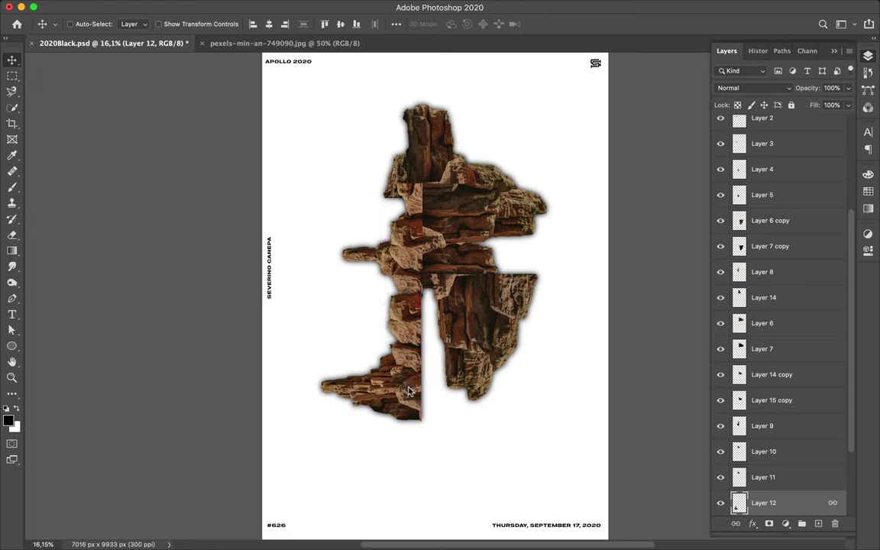
pyautogui.click(494, 346)
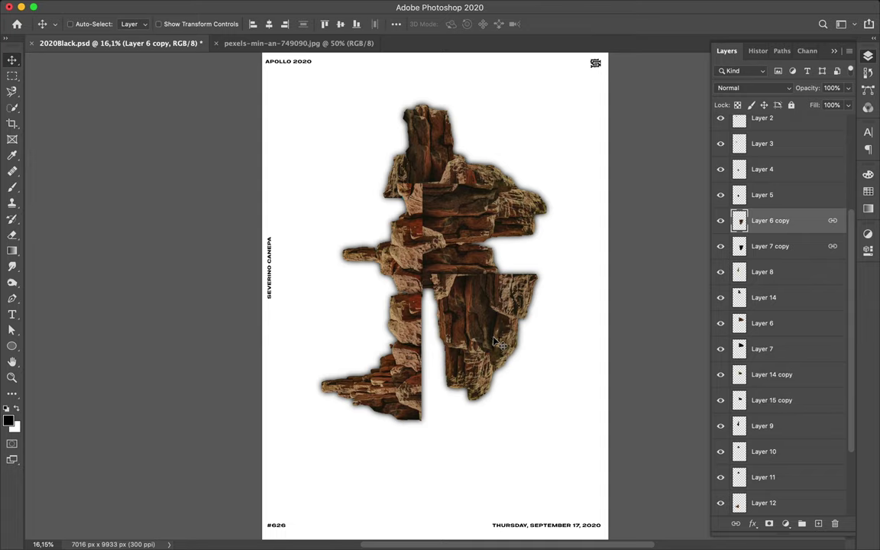
pyautogui.moveTo(537, 2)
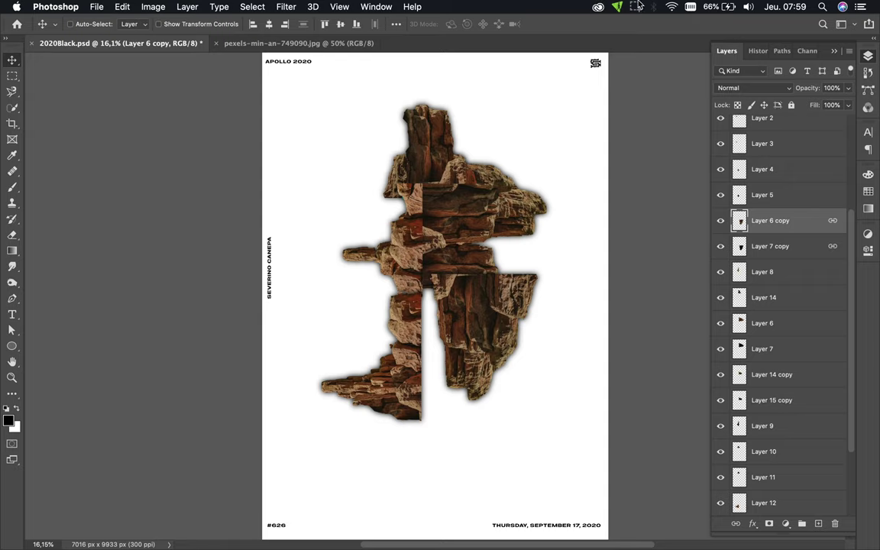
pyautogui.click(636, 7)
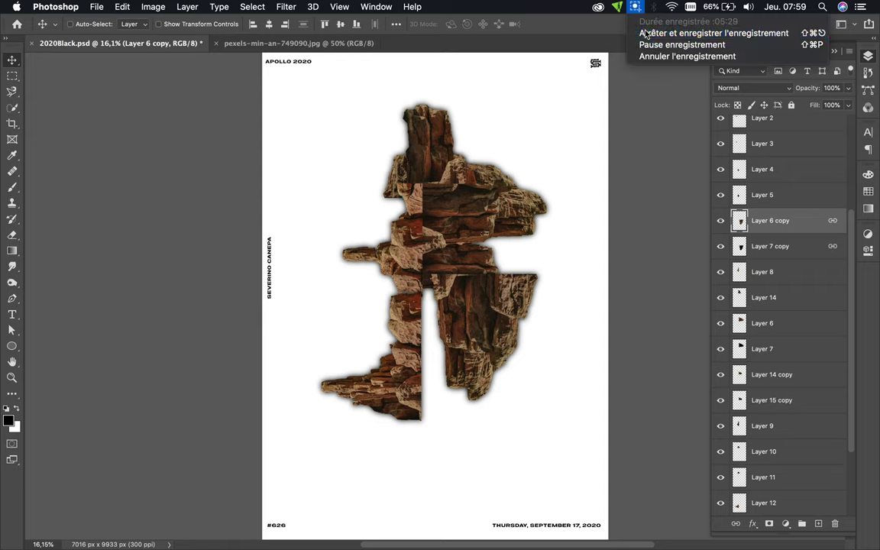
pyautogui.click(645, 33)
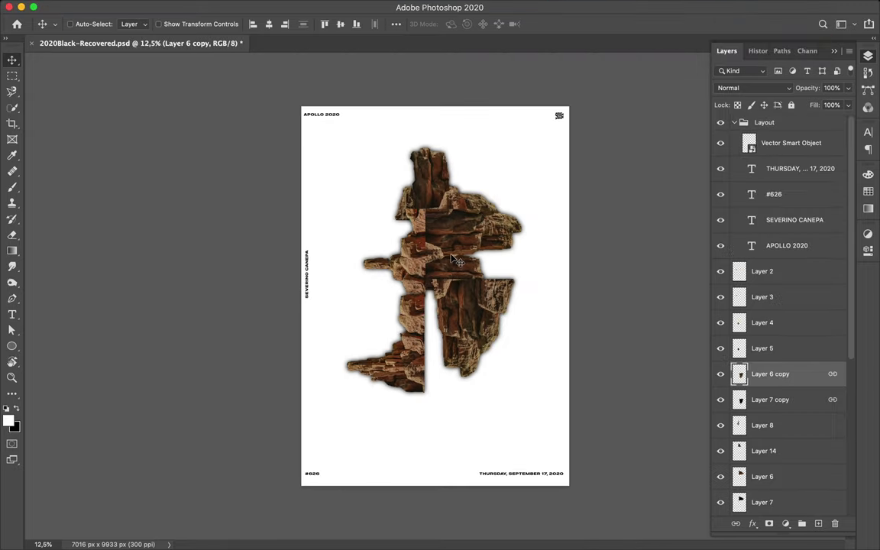
# Duplicate the Layer 4 boulder with its shadow, rotate the copy 90° counterclockwise, and place it under the sideways pinnacle.
pyautogui.scroll(3, 427, 305)
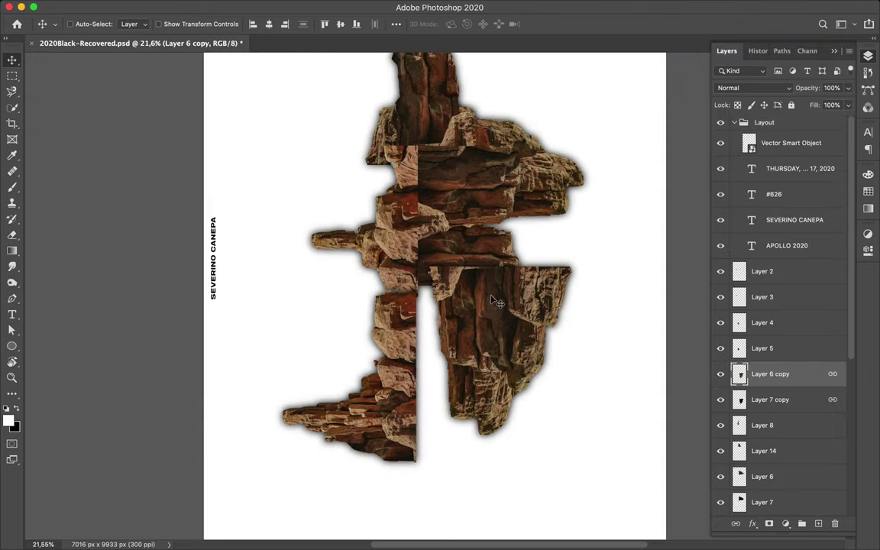
pyautogui.moveTo(401, 326); pyautogui.dragTo(435, 434)
pyautogui.press('super+t')
pyautogui.moveTo(403, 366); pyautogui.dragTo(361, 460)
pyautogui.press('Return')
pyautogui.moveTo(432, 442); pyautogui.dragTo(427, 482)
# Link the boulder copy (Layer 4 copy) with its shadow (Layer 5 copy).
pyautogui.keyDown('super'); pyautogui.click(432, 471); pyautogui.keyUp('super')
pyautogui.keyDown('shift'); pyautogui.click(802, 347); pyautogui.keyUp('shift')
pyautogui.rightClick(810, 336)
pyautogui.click(676, 267)
# Restack Layer 4 copy and Layer 5 copy below Layer 15 and shift the boulder copy slightly left under the pinnacle.
pyautogui.moveTo(783, 344); pyautogui.dragTo(781, 416)
pyautogui.scroll(-4, 782, 416)
pyautogui.moveTo(781, 267); pyautogui.dragTo(781, 496)
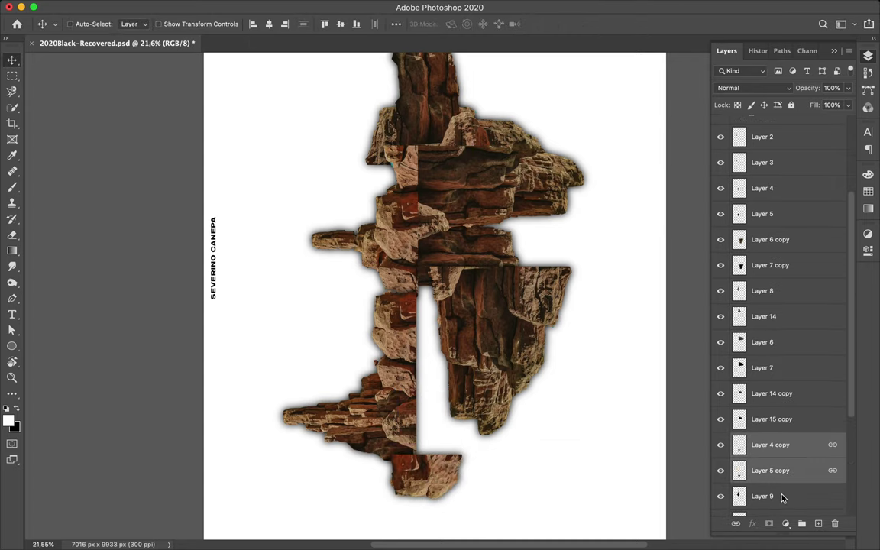
pyautogui.scroll(-5, 781, 497)
pyautogui.moveTo(779, 304); pyautogui.dragTo(777, 470)
pyautogui.moveTo(396, 440); pyautogui.dragTo(388, 438)
# Move the upside-down rock (Layer 6 copy) with its shadow down and left against the pinnacle's flat edge.
pyautogui.keyDown('super'); pyautogui.click(513, 287); pyautogui.keyUp('super')
pyautogui.moveTo(513, 287); pyautogui.dragTo(480, 336)
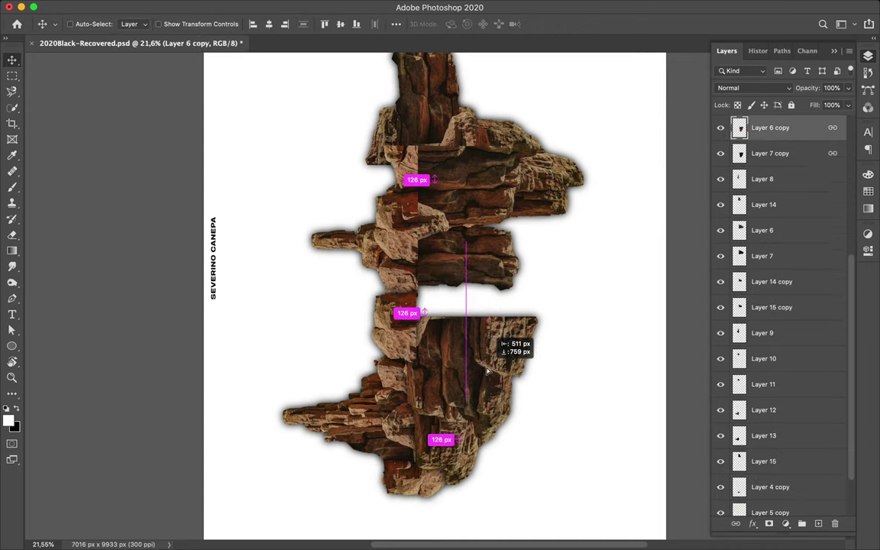
# Duplicate the sideways column (Layer 14 copy) with its shadow, turn its rough end leftward, and place it above the pinnacle.
pyautogui.keyDown('super'); pyautogui.click(504, 260); pyautogui.keyUp('super')
pyautogui.moveTo(505, 260); pyautogui.dragTo(410, 354)
pyautogui.press('super+t')
pyautogui.moveTo(299, 261); pyautogui.dragTo(474, 229)
pyautogui.moveTo(343, 310); pyautogui.dragTo(325, 349)
pyautogui.press('Return')
# Restack Layer 14 copy 2 and Layer 15 copy 2 below Layer 5 copy and fine-tune the column copy's position.
pyautogui.moveTo(784, 284); pyautogui.dragTo(783, 440)
pyautogui.scroll(-3, 783, 440)
pyautogui.moveTo(783, 341); pyautogui.dragTo(783, 481)
pyautogui.moveTo(326, 356); pyautogui.dragTo(317, 343)
# Try to shift the sideways pinnacle slightly up and left, and undo the move.
pyautogui.keyDown('super'); pyautogui.click(327, 431); pyautogui.keyUp('super')
pyautogui.moveTo(328, 431); pyautogui.dragTo(315, 426)
pyautogui.press('super+z')
# Shift the small spike rock (Layer 2) slightly right and restack Layer 2 and Layer 3 below Layer 13.
pyautogui.scroll(3, 461, 420)
pyautogui.moveTo(332, 303); pyautogui.dragTo(340, 298)
pyautogui.keyDown('shift'); pyautogui.click(790, 152); pyautogui.keyUp('shift')
pyautogui.moveTo(790, 153); pyautogui.dragTo(776, 426)
# Duplicate the spike rock with its shadow to the lower-left column's outer end and restack the copies below Layer 15 copy 2.
pyautogui.keyDown('alt'); pyautogui.moveTo(354, 304); pyautogui.dragTo(293, 417); pyautogui.keyUp('alt')
pyautogui.rightClick(794, 395)
pyautogui.press('Escape')
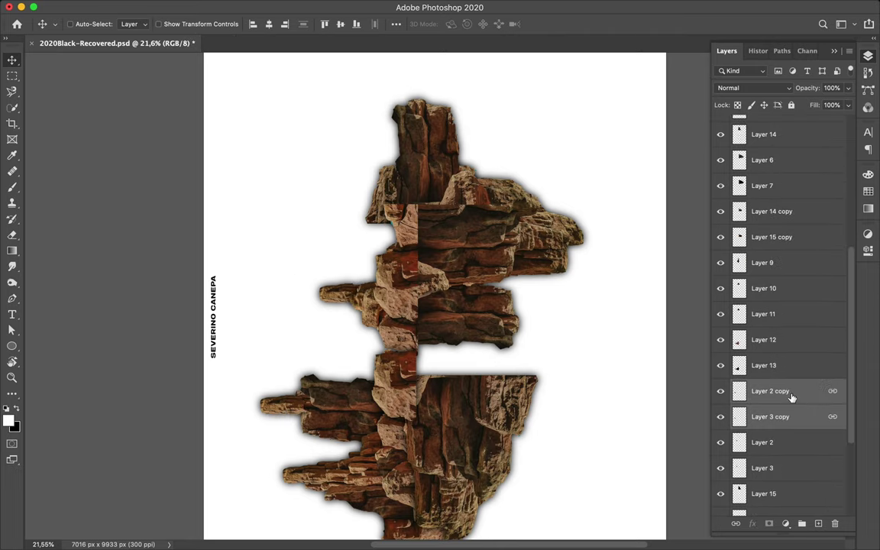
pyautogui.moveTo(789, 399); pyautogui.dragTo(786, 463)
pyautogui.moveTo(269, 404); pyautogui.dragTo(275, 400)
# Duplicate the Layer 8 rock pile with its shadow, rotate it 180° against the original's flat edge, and restack the copies below Layer 7.
pyautogui.scroll(-3, 321, 381)
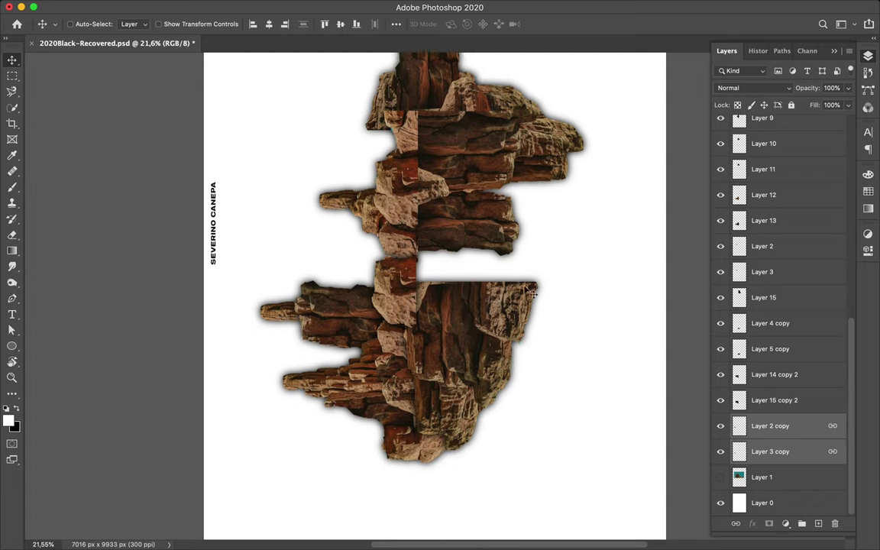
pyautogui.scroll(2, 524, 198)
pyautogui.keyDown('alt'); pyautogui.moveTo(407, 231); pyautogui.dragTo(534, 278); pyautogui.keyUp('alt')
pyautogui.press('super+t')
pyautogui.keyDown('shift'); pyautogui.moveTo(458, 177); pyautogui.dragTo(567, 427); pyautogui.keyUp('shift')
pyautogui.press('Return')
pyautogui.moveTo(504, 271); pyautogui.dragTo(444, 271)
pyautogui.moveTo(780, 153); pyautogui.dragTo(772, 220)
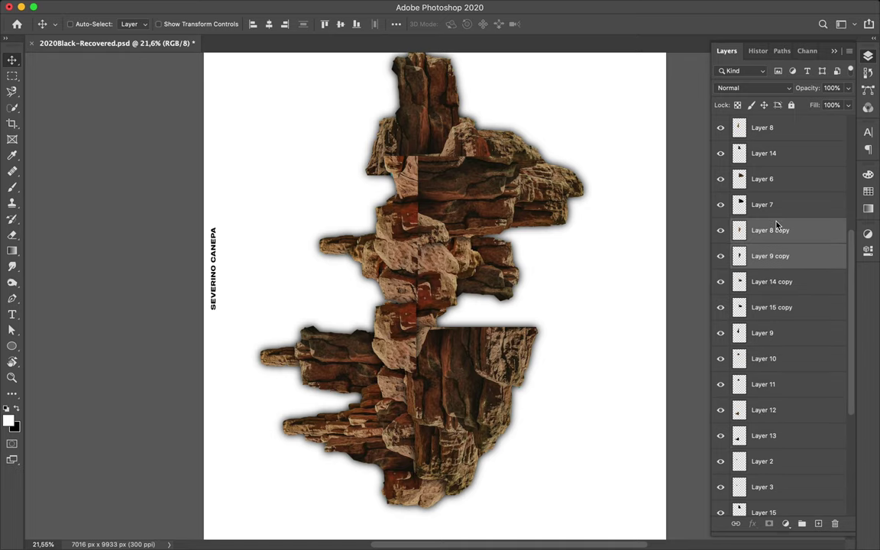
# Link Layer 8 copy with Layer 9 copy, and move the sideways column (Layer 14 copy) up and to the right.
pyautogui.click(510, 271)
pyautogui.click(805, 251)
pyautogui.keyDown('shift'); pyautogui.click(805, 236); pyautogui.keyUp('shift')
pyautogui.rightClick(805, 235)
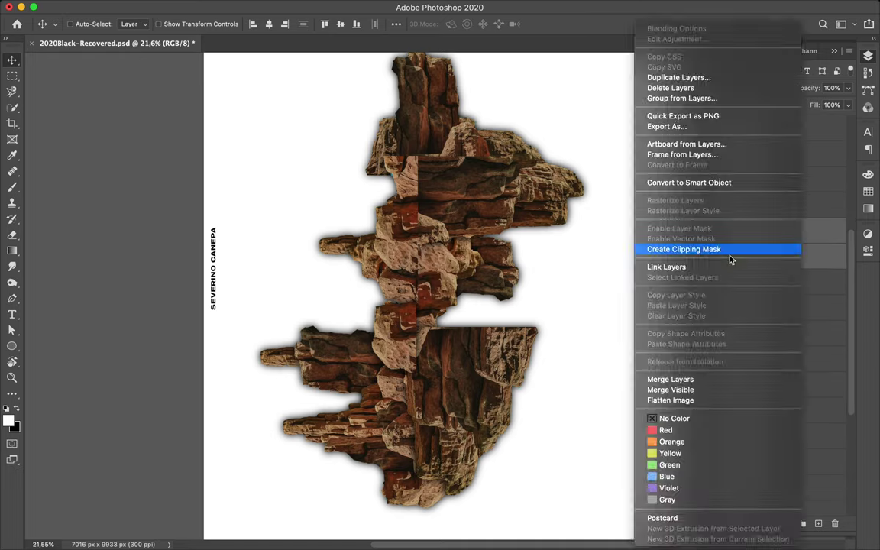
pyautogui.click(726, 267)
pyautogui.moveTo(500, 285); pyautogui.dragTo(530, 266)
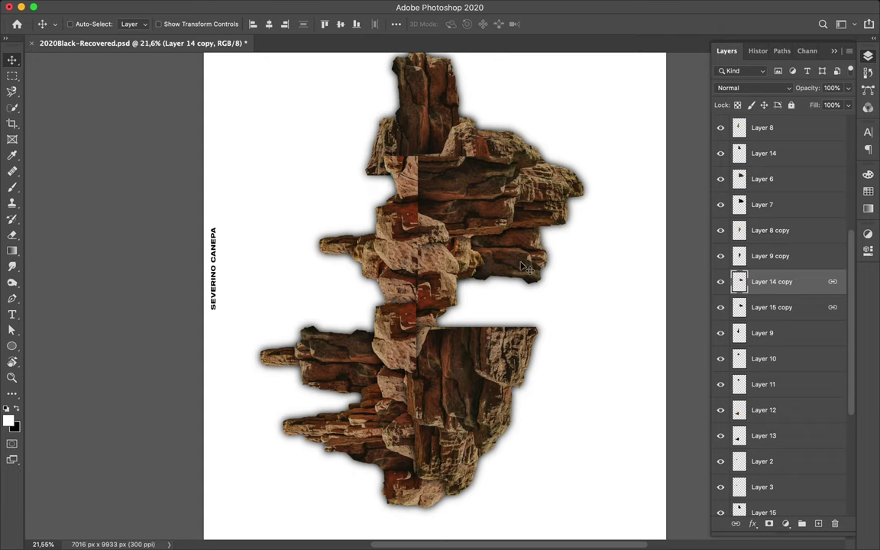
# Duplicate the lower-left spike rock slightly up and to the right, and link Layer 2 copy 2 with Layer 3 copy 2.
pyautogui.moveTo(281, 362); pyautogui.dragTo(293, 342)
pyautogui.scroll(-5, 803, 370)
pyautogui.rightClick(803, 379)
pyautogui.click(726, 266)
# Duplicate the large rock (Layer 6) with its shadow to the left side and link Layer 6 copy 2 with Layer 7 copy 2.
pyautogui.scroll(3, 497, 283)
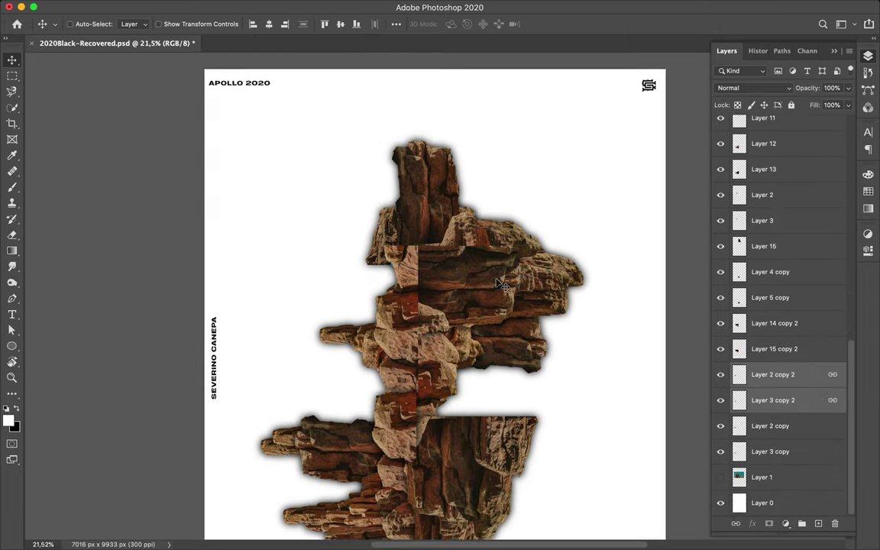
pyautogui.moveTo(498, 283); pyautogui.dragTo(332, 259)
pyautogui.rightClick(807, 156)
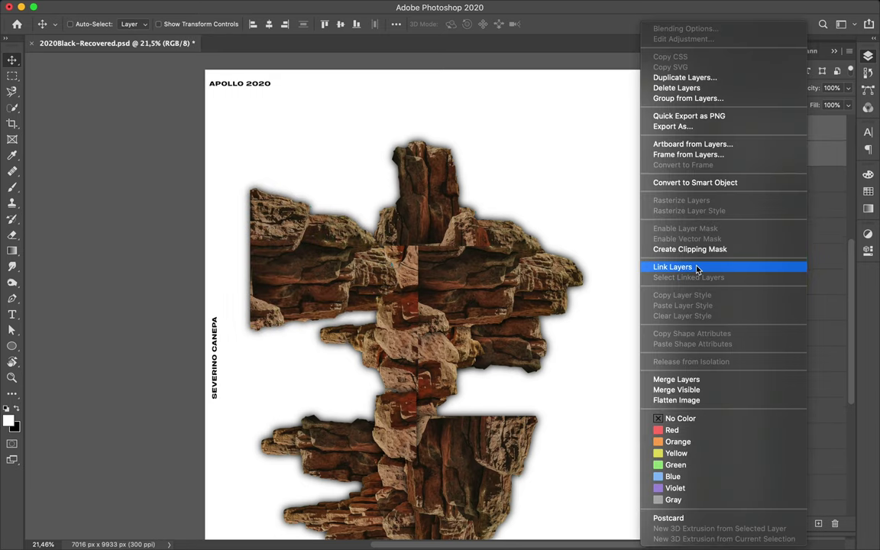
pyautogui.click(696, 267)
# Rotate the large rock copy (Layer 6 copy 2) 180° and place it left of the central rocks, above the lower-left column.
pyautogui.press('super+t')
pyautogui.moveTo(458, 130); pyautogui.dragTo(252, 367)
pyautogui.moveTo(356, 264); pyautogui.dragTo(296, 396)
pyautogui.press('Return')
# Duplicate the lower-left spike rock (Layer 12) with its shadow to the right side, rotate it to point right and fit it into the gap.
pyautogui.press('super+plus')
pyautogui.press('super+plus')
pyautogui.scroll(-5, 296, 382)
pyautogui.scroll(-3, 305, 320)
pyautogui.keyDown('super'); pyautogui.click(343, 388); pyautogui.keyUp('super')
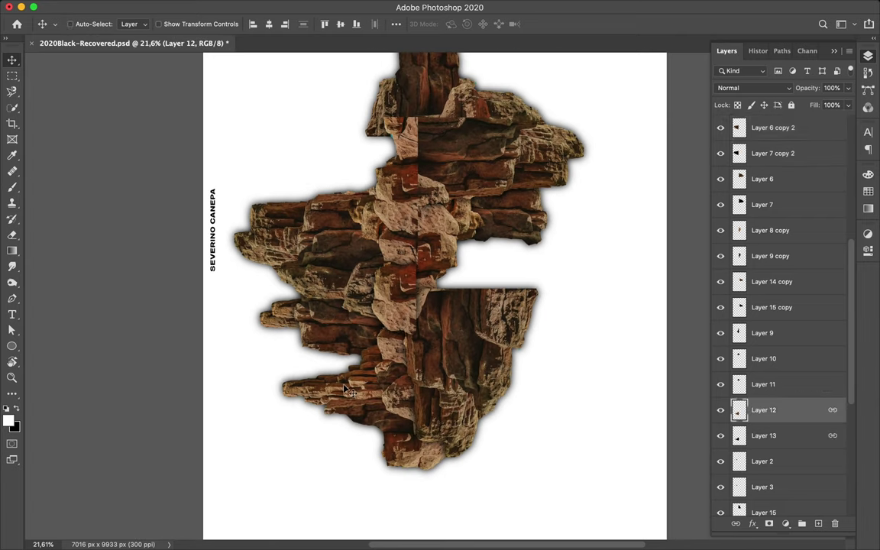
pyautogui.keyDown('super'); pyautogui.click(330, 261); pyautogui.keyUp('super')
pyautogui.moveTo(352, 401); pyautogui.dragTo(496, 243)
pyautogui.press('super+t')
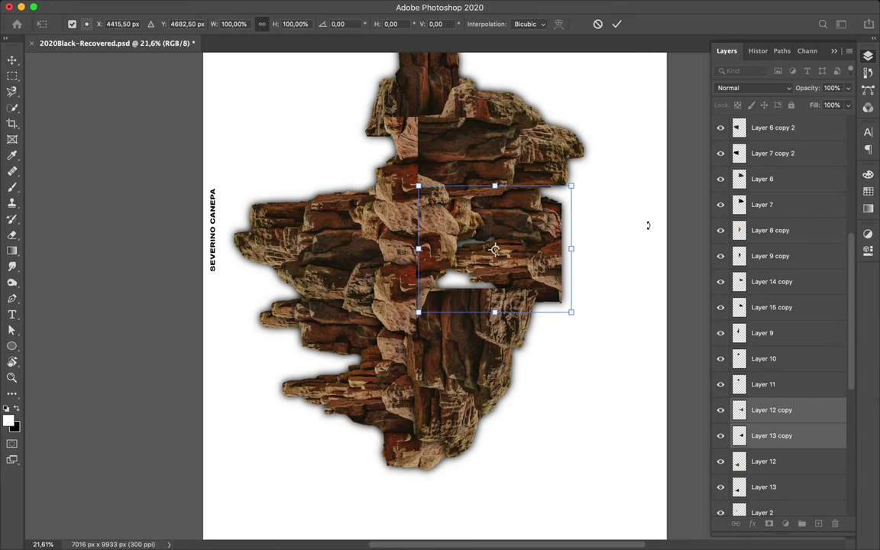
pyautogui.moveTo(647, 226); pyautogui.dragTo(545, 249)
pyautogui.moveTo(543, 281); pyautogui.dragTo(527, 289)
# Link Layer 12 copy with Layer 13 copy, restack them directly below Layer 5 and shift the rock slightly left.
pyautogui.rightClick(804, 406)
pyautogui.click(658, 266)
pyautogui.moveTo(795, 411); pyautogui.dragTo(773, 162)
pyautogui.moveTo(516, 275); pyautogui.dragTo(492, 277)
pyautogui.scroll(-5, 584, 296)
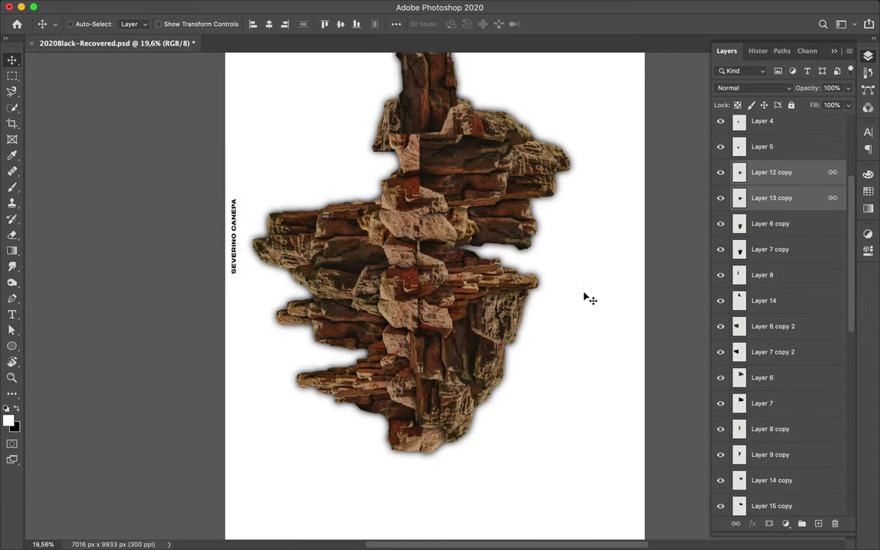
# Duplicate the lower-left spike rock to the upper-left side, and shift the entire rock formation slightly right.
pyautogui.moveTo(380, 372); pyautogui.dragTo(384, 207)
pyautogui.scroll(-10, 795, 229)
pyautogui.click(778, 456)
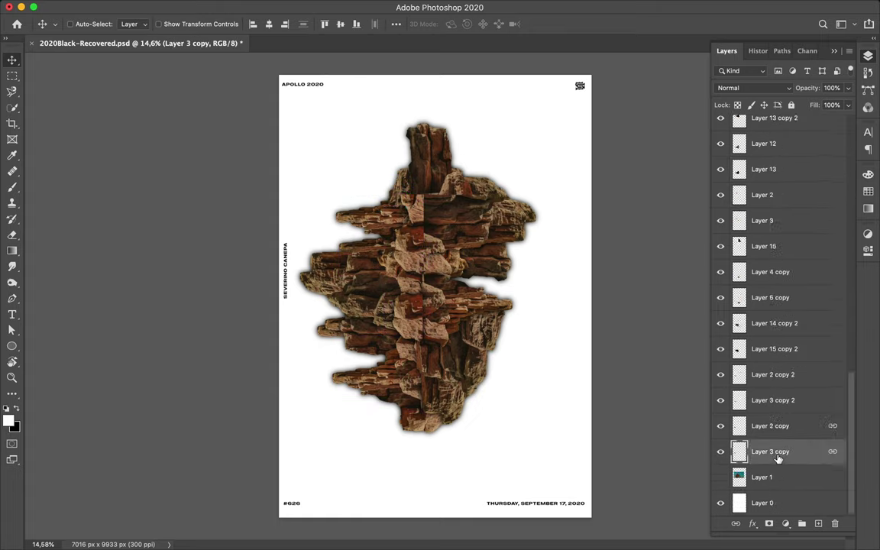
pyautogui.scroll(15, 777, 456)
pyautogui.keyDown('shift'); pyautogui.click(786, 271); pyautogui.keyUp('shift')
pyautogui.moveTo(408, 294); pyautogui.dragTo(423, 297)
# Duplicate the large right rock (Layer 6) twice, placing a vertically flipped copy at the formation's lower right and a rotated copy at its upper left.
pyautogui.moveTo(522, 219); pyautogui.dragTo(428, 165)
pyautogui.click(158, 7)
pyautogui.moveTo(191, 289)
pyautogui.click(362, 486)
pyautogui.press('super+t')
pyautogui.moveTo(321, 100); pyautogui.dragTo(524, 258)
pyautogui.press('Return')
pyautogui.moveTo(386, 185); pyautogui.dragTo(355, 200)
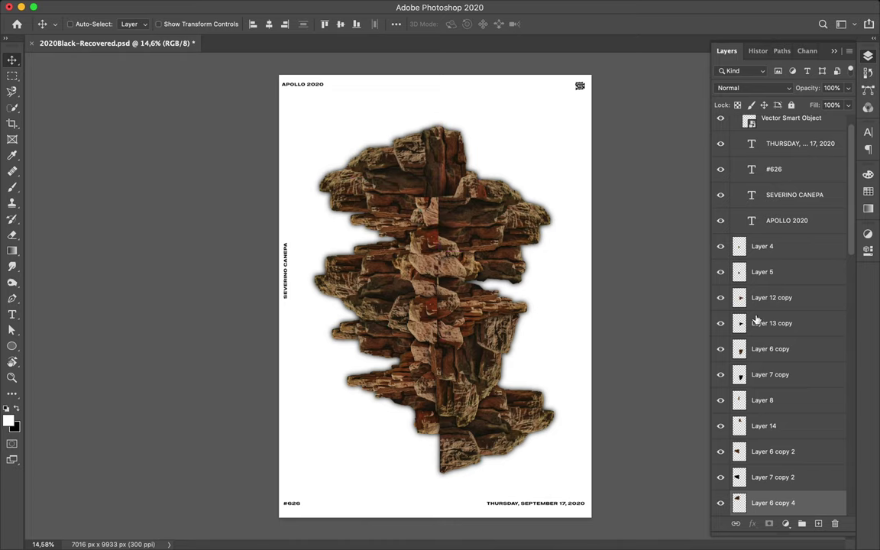
# Link Layer 6 copy 4 with Layer 7 copy 4 and restack the pair behind all other rocks, directly above Layer 1.
pyautogui.scroll(-5, 756, 319)
pyautogui.rightClick(789, 386)
pyautogui.click(707, 279)
pyautogui.scroll(-5, 793, 392)
pyautogui.moveTo(794, 263); pyautogui.dragTo(787, 495)
pyautogui.scroll(-7, 797, 487)
pyautogui.scroll(-5, 789, 458)
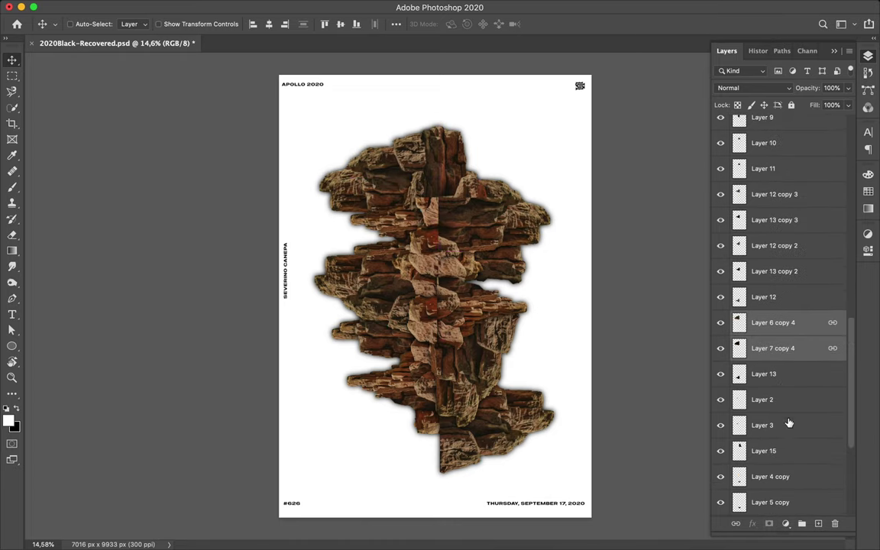
pyautogui.moveTo(756, 348); pyautogui.dragTo(764, 489)
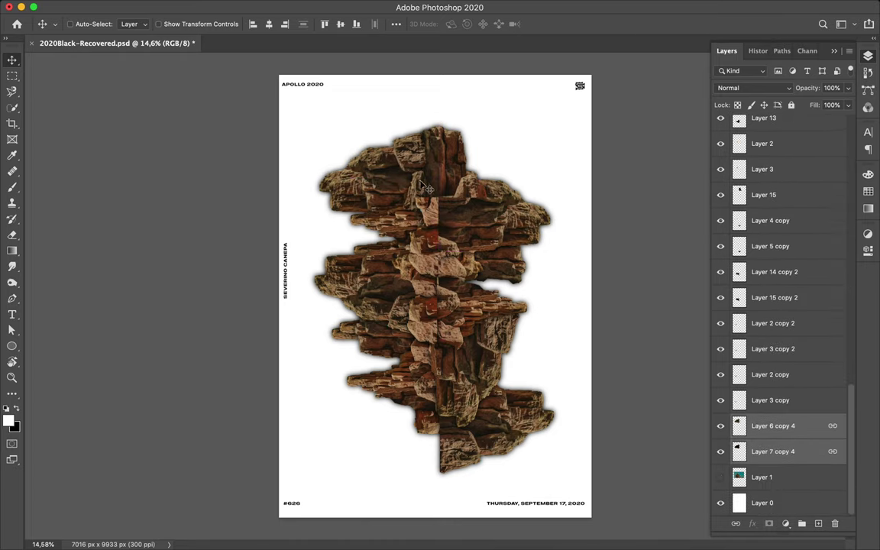
# Duplicate the central rock (Layer 8 copy) with its shadow to the formation's lower right and rotate the copy -90°.
pyautogui.keyDown('super'); pyautogui.click(464, 276); pyautogui.keyUp('super')
pyautogui.moveTo(463, 276); pyautogui.dragTo(535, 344)
pyautogui.press('super+t')
pyautogui.moveTo(500, 279); pyautogui.dragTo(448, 379)
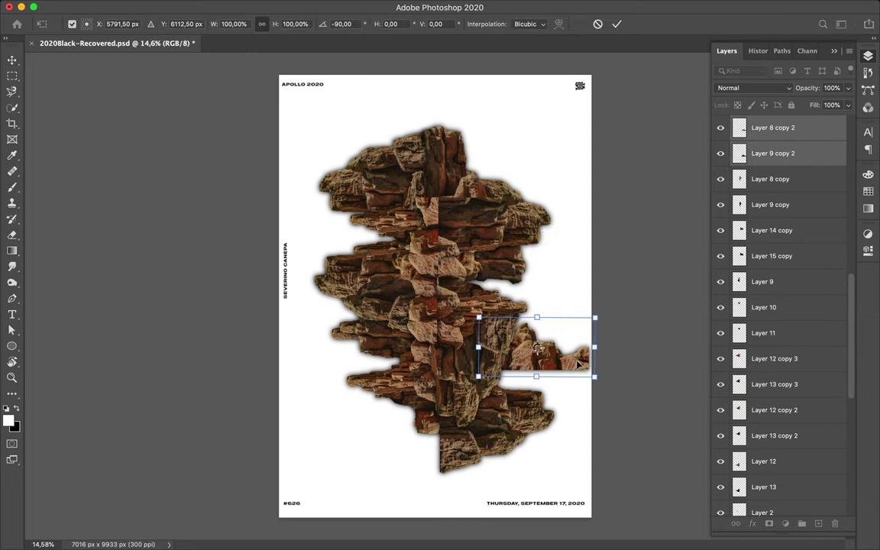
pyautogui.press('Return')
# Duplicate the rotated rock (Layer 8 copy 2) to the formation's lower left, rotate it upright and place it beside the bottom-right rock.
pyautogui.moveTo(578, 365); pyautogui.dragTo(434, 411)
pyautogui.press('super+t')
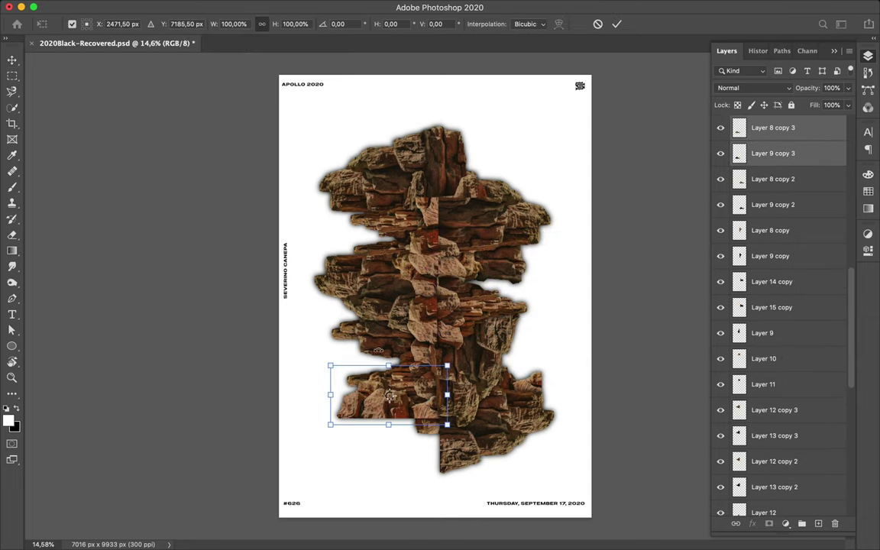
pyautogui.moveTo(359, 343); pyautogui.dragTo(328, 418)
pyautogui.press('Return')
pyautogui.moveTo(385, 418); pyautogui.dragTo(409, 426)
# Link Layer 8 copy 3 with Layer 9 copy 3 and restack the pair directly below Layer 5 copy.
pyautogui.rightClick(808, 387)
pyautogui.moveTo(823, 137); pyautogui.dragTo(799, 493)
pyautogui.click(673, 267)
pyautogui.scroll(-5, 794, 382)
pyautogui.moveTo(791, 309); pyautogui.dragTo(786, 500)
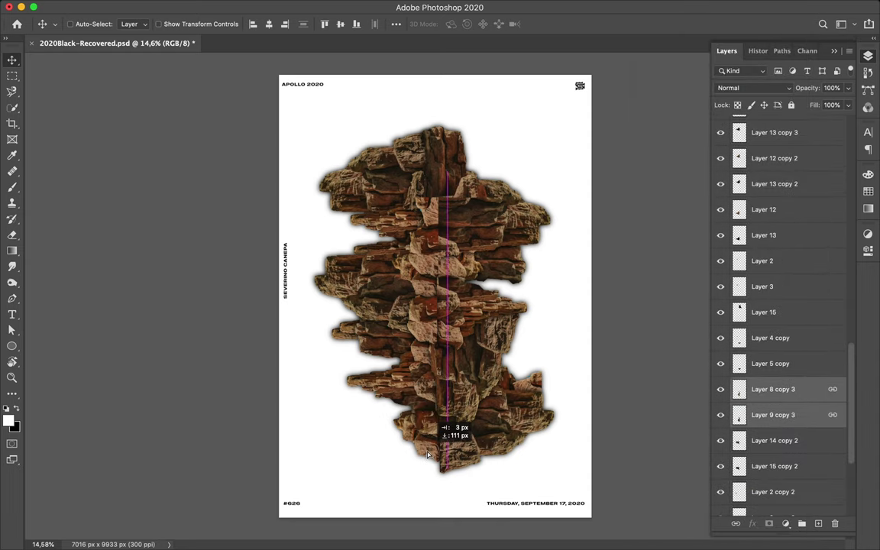
# Duplicate the lower-left spike rock (Layer 12) to the formation's upper right and rotate the copy to point diagonally up and right.
pyautogui.moveTo(364, 361); pyautogui.dragTo(451, 176)
pyautogui.press('super+t')
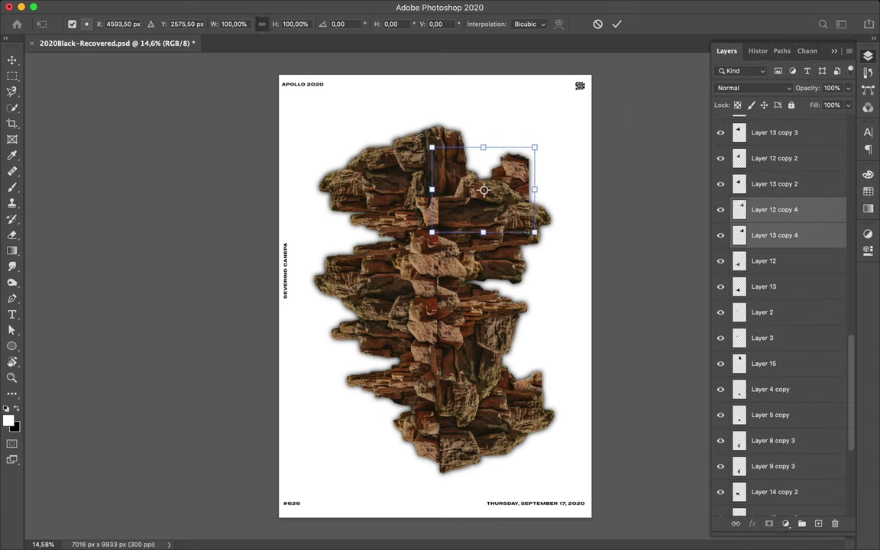
pyautogui.moveTo(551, 244); pyautogui.dragTo(582, 184)
pyautogui.press('Return')
# Duplicate the upper-right spike rock to the middle-left side and rotate the copy -120°.
pyautogui.moveTo(498, 175); pyautogui.dragTo(379, 290)
pyautogui.press('super+t')
pyautogui.moveTo(381, 221); pyautogui.dragTo(190, 340)
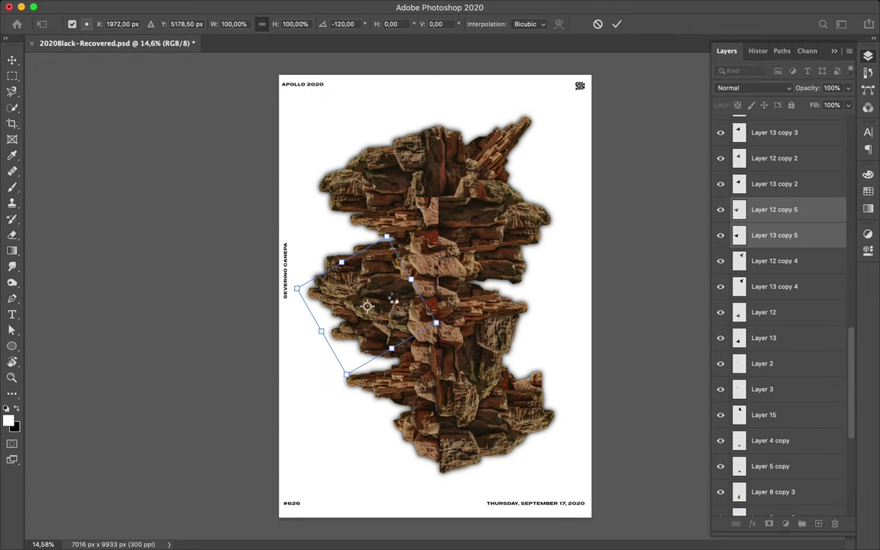
pyautogui.press('Return')
# Link Layer 12 copy 5 with Layer 13 copy 5 and restack the pair between Layer 7 copy and Layer 8.
pyautogui.rightClick(815, 228)
pyautogui.click(718, 266)
pyautogui.moveTo(797, 211); pyautogui.dragTo(784, 171)
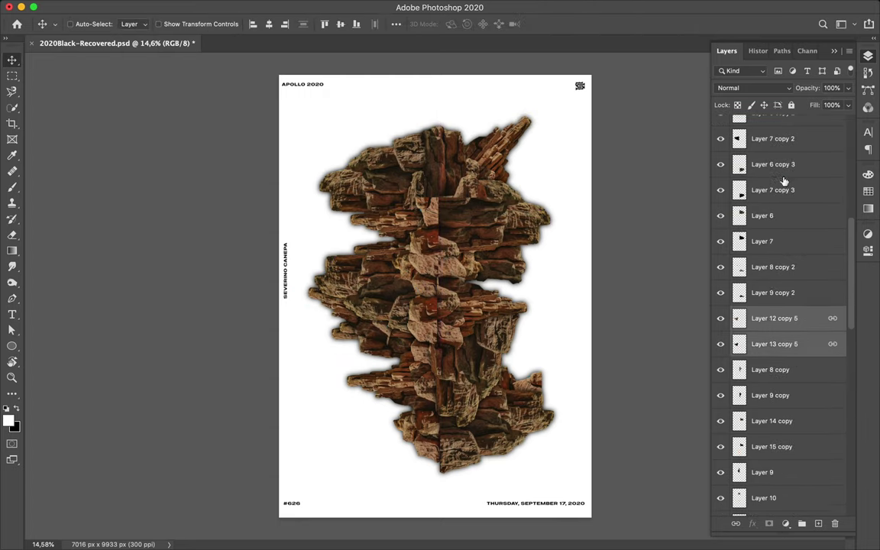
pyautogui.moveTo(779, 318); pyautogui.dragTo(770, 157)
pyautogui.scroll(3, 821, 219)
pyautogui.moveTo(791, 296); pyautogui.dragTo(798, 184)
# Move the linked spike rock (Layer 12 copy 5) to the formation's lower left and rotate it to point diagonally down and left.
pyautogui.moveTo(396, 290); pyautogui.dragTo(406, 373)
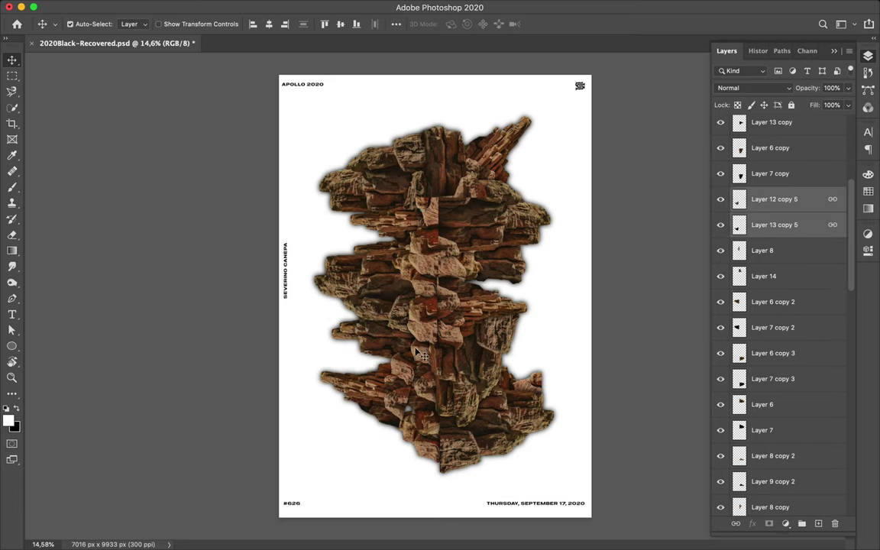
pyautogui.press('super+t')
pyautogui.moveTo(308, 324); pyautogui.dragTo(281, 412)
pyautogui.press('Return')
pyautogui.moveTo(397, 375); pyautogui.dragTo(419, 433)
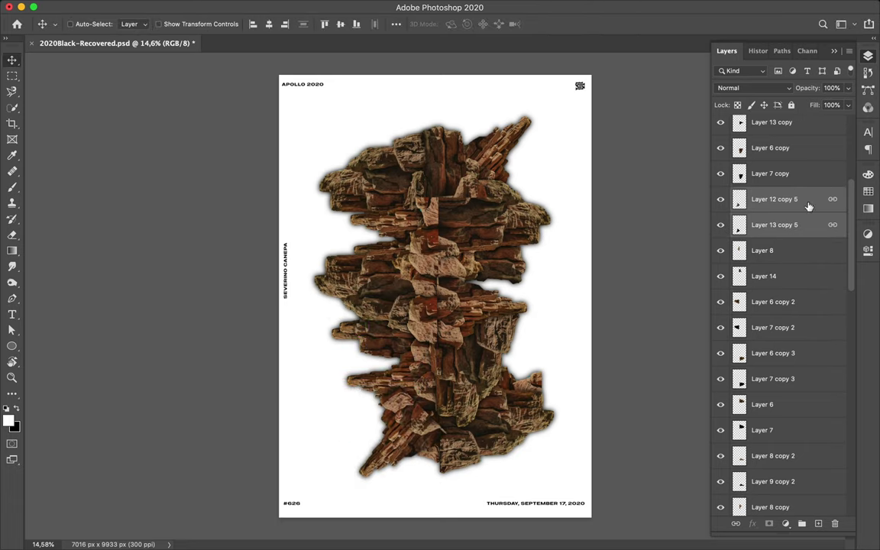
# Restack Layer 12 copy 5 and its shadow directly above Layer 1, and move Layer 6 copy 4 about 922 px right and 434 px down.
pyautogui.moveTo(808, 206); pyautogui.dragTo(793, 467)
pyautogui.moveTo(401, 457); pyautogui.dragTo(395, 463)
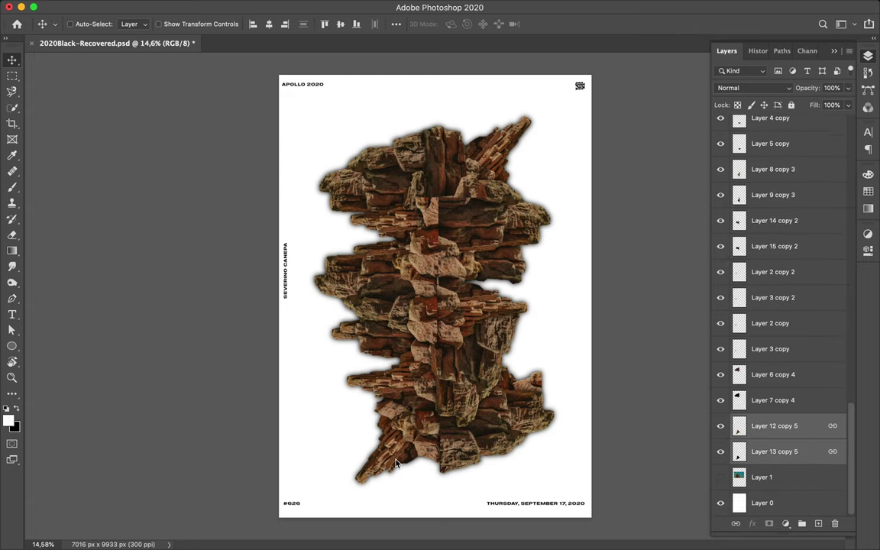
pyautogui.moveTo(379, 178); pyautogui.dragTo(420, 197)
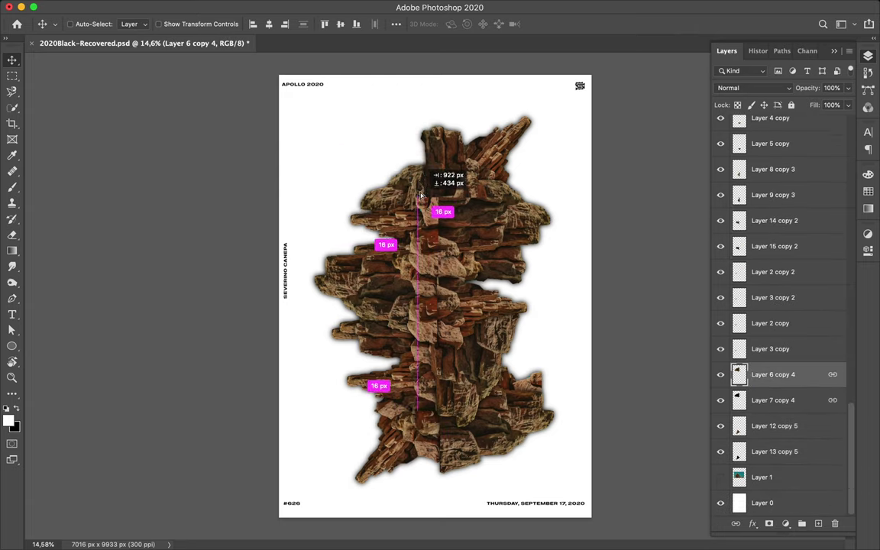
# Duplicate the small central rock (Layer 4) with its shadow to the formation's upper-left corner and tilt the copy to fit there.
pyautogui.keyDown('super'); pyautogui.click(426, 320); pyautogui.keyUp('super')
pyautogui.moveTo(340, 309); pyautogui.dragTo(391, 169)
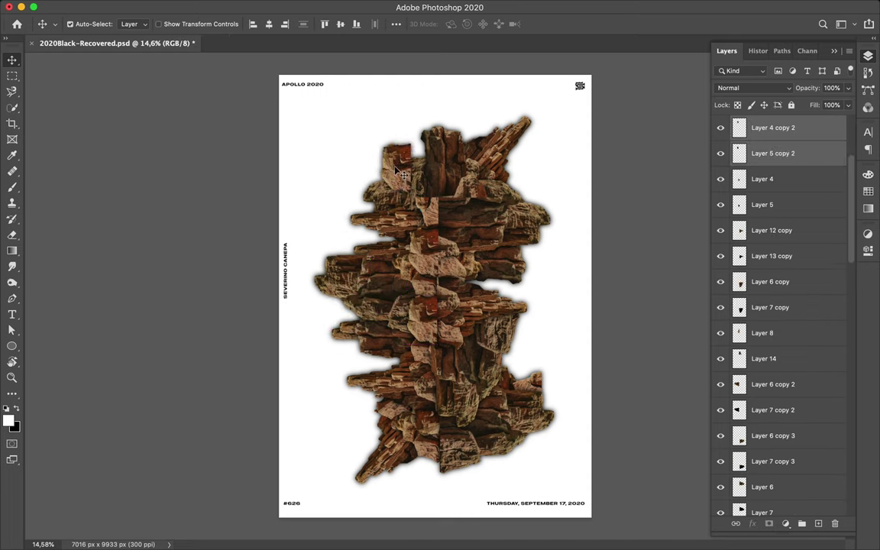
pyautogui.press('super+t')
pyautogui.moveTo(444, 169); pyautogui.dragTo(419, 123)
pyautogui.press('Return')
pyautogui.moveTo(397, 161); pyautogui.dragTo(390, 159)
# Link Layer 4 copy 2 with Layer 5 copy 2 and restack the pair behind all other rocks, directly above Layer 1.
pyautogui.moveTo(786, 137); pyautogui.dragTo(775, 430)
pyautogui.rightClick(780, 414)
pyautogui.click(711, 302)
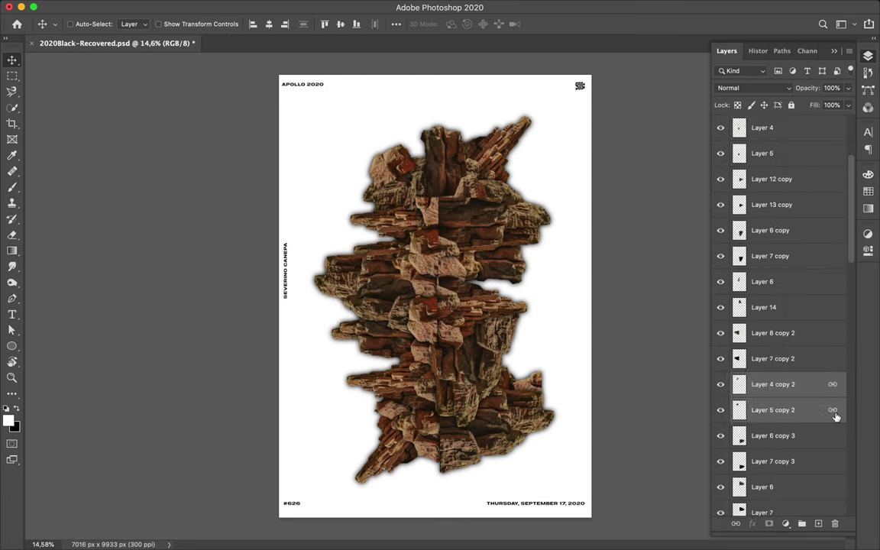
pyautogui.scroll(-5, 810, 385)
pyautogui.moveTo(796, 165); pyautogui.dragTo(795, 446)
pyautogui.scroll(-3, 799, 381)
pyautogui.moveTo(802, 271); pyautogui.dragTo(772, 407)
pyautogui.scroll(-3, 778, 369)
pyautogui.scroll(-4, 786, 305)
pyautogui.moveTo(793, 132); pyautogui.dragTo(778, 495)
pyautogui.scroll(-3, 779, 412)
pyautogui.moveTo(778, 372); pyautogui.dragTo(775, 464)
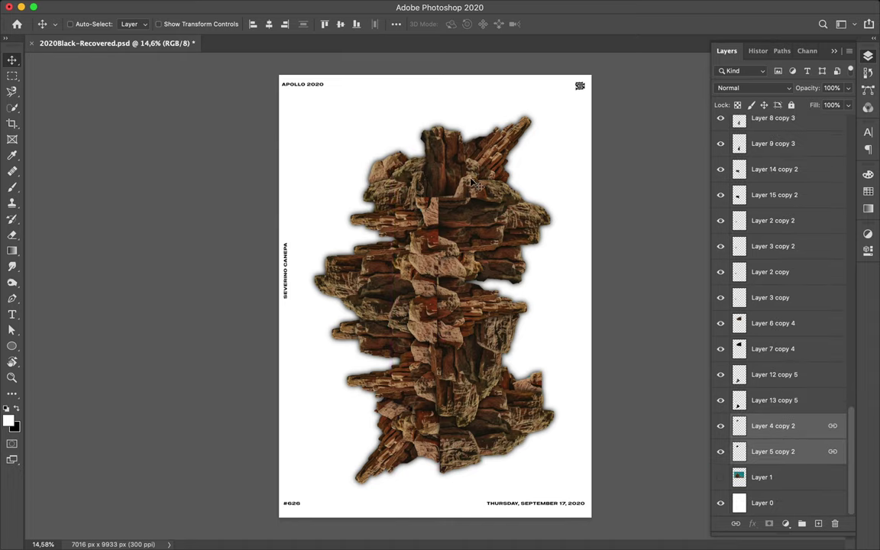
# Draw a rectangle shape covering the whole poster directly above the Layer 0 background.
pyautogui.press('u')
pyautogui.click(771, 503)
pyautogui.moveTo(407, 198); pyautogui.dragTo(408, 197)
pyautogui.press('super+z')
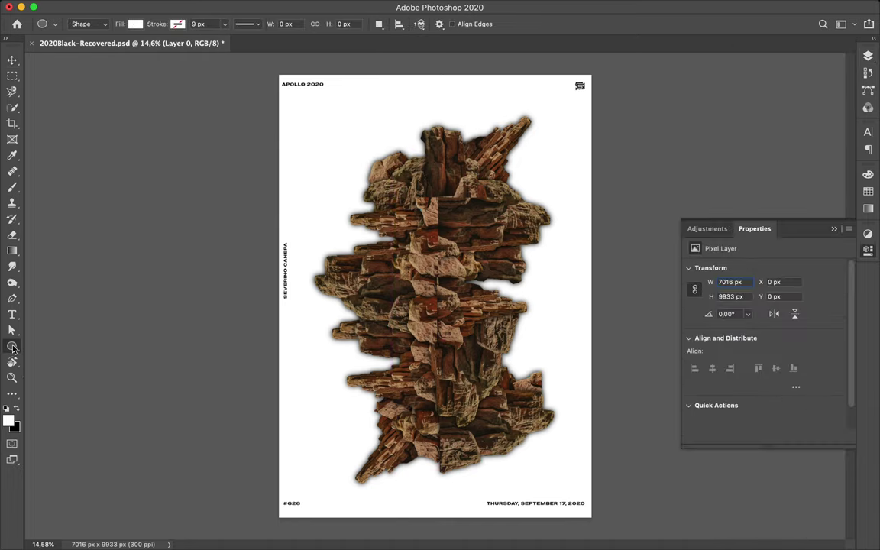
pyautogui.moveTo(594, 519); pyautogui.dragTo(594, 520)
# Set the background rectangle's fill to a turquoise color.
pyautogui.click(135, 24)
pyautogui.click(210, 48)
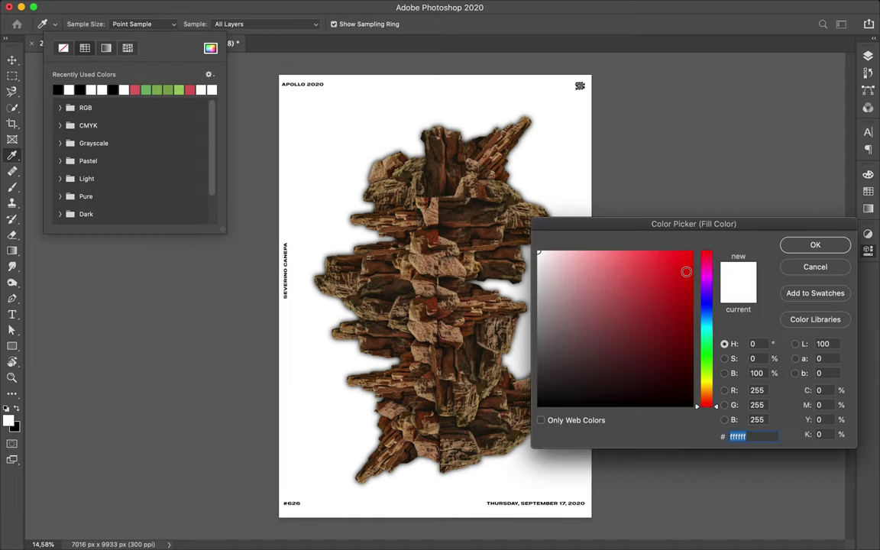
pyautogui.click(701, 326)
pyautogui.click(814, 244)
# Duplicate the turquoise rectangle above all the rock layers and set the copy's blend mode to Divide.
pyautogui.press('v')
pyautogui.click(866, 55)
pyautogui.moveTo(794, 501); pyautogui.dragTo(788, 294)
pyautogui.click(752, 88)
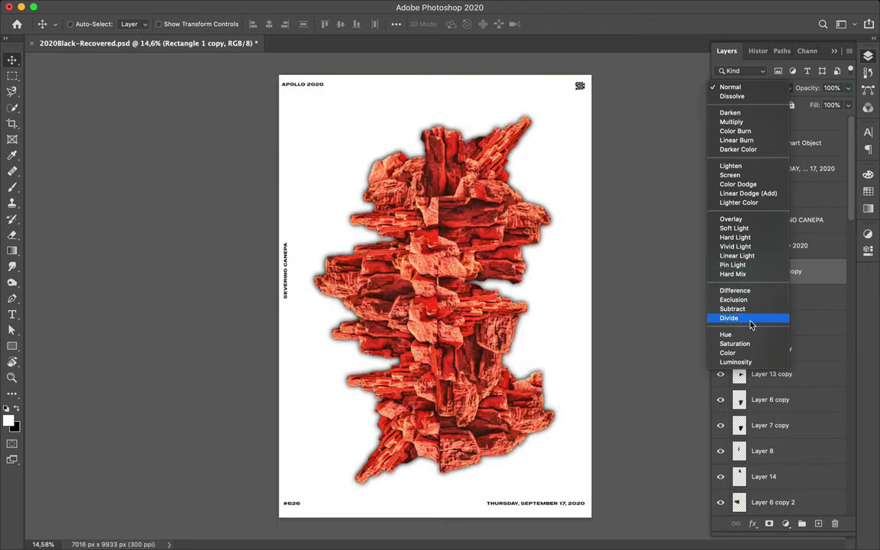
pyautogui.click(732, 318)
# Select all the rock layers from Layer 4 downward and hide the Rectangle 1 copy overlay.
pyautogui.click(778, 298)
pyautogui.scroll(-10, 779, 304)
pyautogui.keyDown('shift'); pyautogui.click(782, 391); pyautogui.keyUp('shift')
pyautogui.scroll(10, 783, 391)
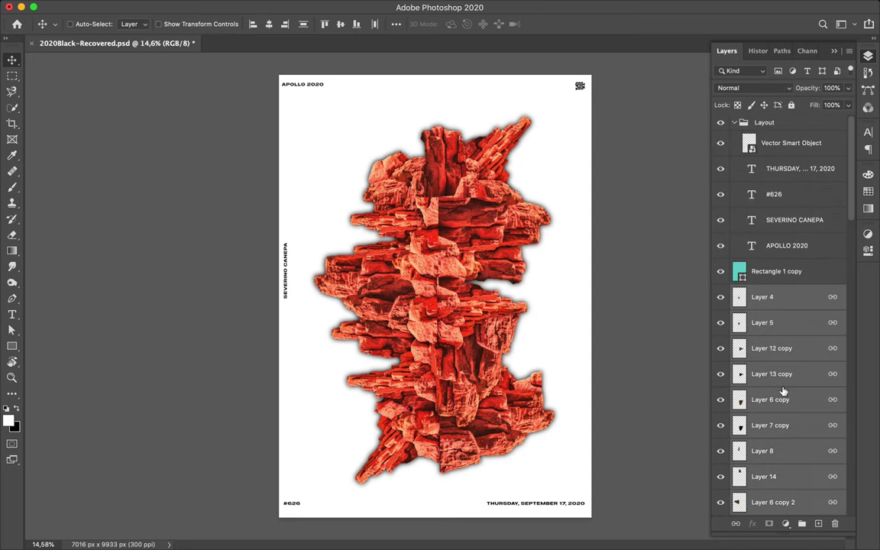
pyautogui.click(720, 272)
# Add a white letter A in the poster's upper-left area and scale it to 683.37%.
pyautogui.press('t')
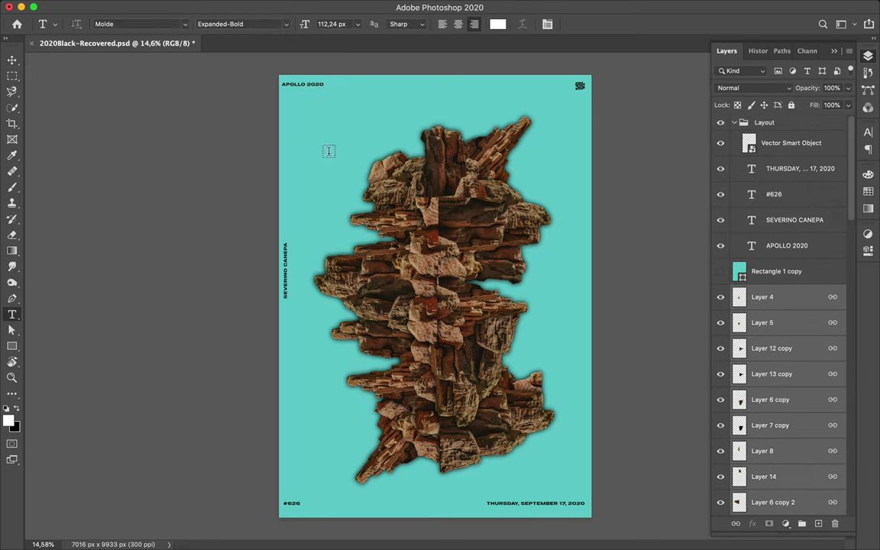
pyautogui.click(325, 149)
pyautogui.hotkey('ctrl', 't')
pyautogui.moveTo(328, 146); pyautogui.dragTo(364, 111)
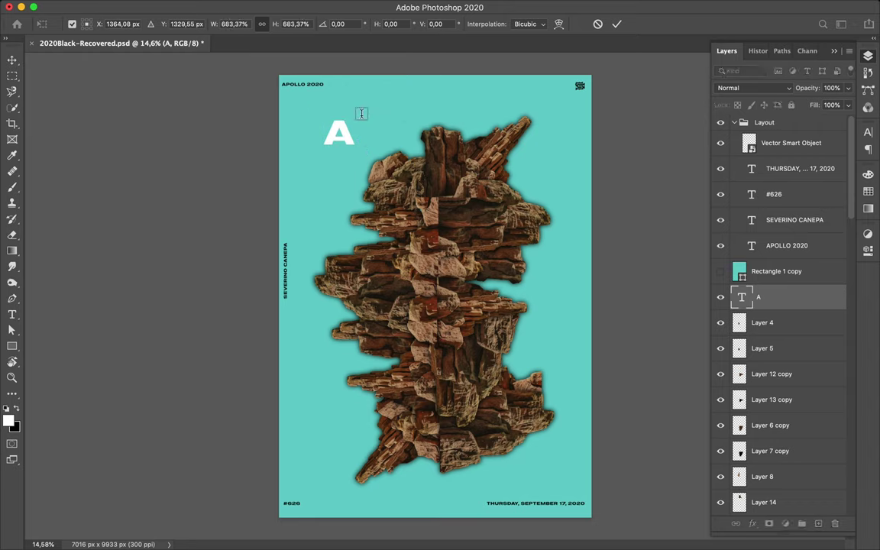
pyautogui.press('Return')
# Move the letter A against the upper-left rock and restack it behind the rocks, directly below Layer 5 copy 2.
pyautogui.press('v')
pyautogui.moveTo(394, 184); pyautogui.dragTo(381, 181)
pyautogui.moveTo(772, 297); pyautogui.dragTo(772, 416)
# Duplicate the A, change the copy to L and place it among the upper-left rocks, stacked directly above Layer 2 copy 2.
pyautogui.moveTo(369, 171); pyautogui.dragTo(471, 128)
pyautogui.doubleClick(470, 129)
pyautogui.write('L')
pyautogui.press('super+Return')
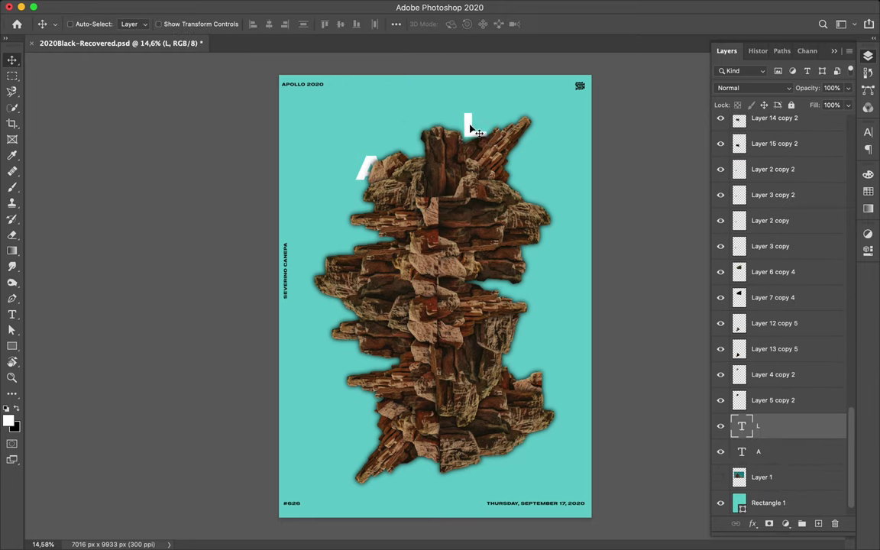
pyautogui.moveTo(771, 154); pyautogui.dragTo(772, 156)
pyautogui.moveTo(452, 169); pyautogui.dragTo(408, 169)
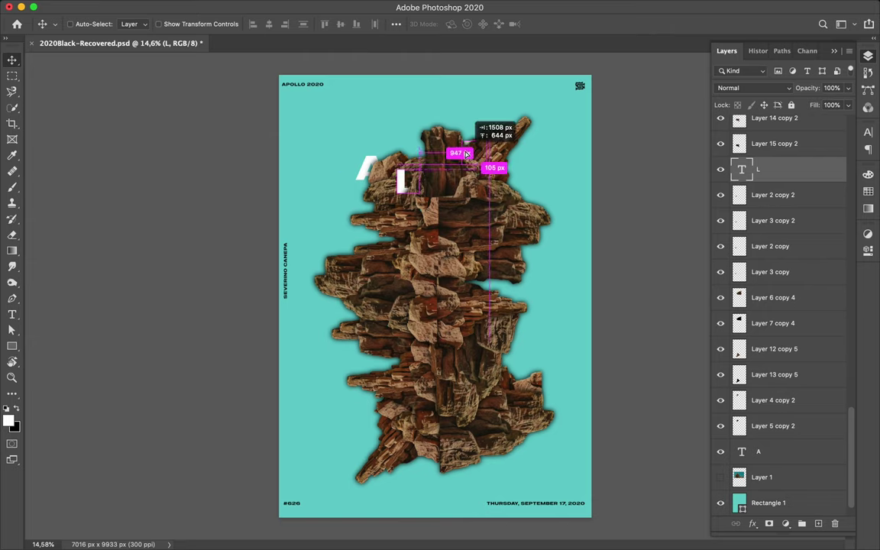
# Duplicate the L to the upper-right rocks and restack the copy directly above Layer 12 copy 4.
pyautogui.moveTo(465, 153); pyautogui.dragTo(466, 158)
pyautogui.scroll(7, 794, 267)
pyautogui.moveTo(787, 345); pyautogui.dragTo(785, 164)
pyautogui.scroll(5, 783, 176)
pyautogui.moveTo(777, 314); pyautogui.dragTo(767, 144)
pyautogui.scroll(3, 756, 190)
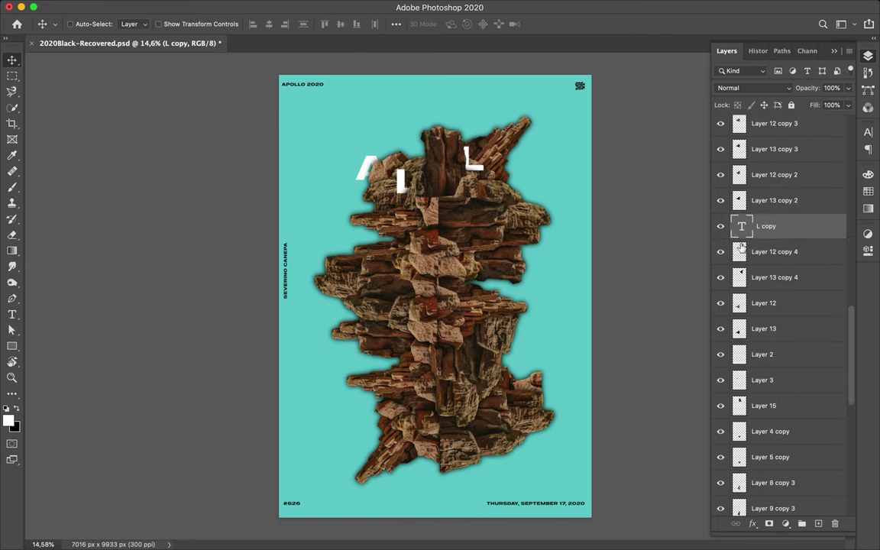
# Change the duplicated upper-right letter to P and adjust its position beside the central column.
pyautogui.press('F12')
pyautogui.doubleClick(478, 157)
pyautogui.write('P')
pyautogui.press('super+Return')
pyautogui.moveTo(480, 162); pyautogui.dragTo(488, 163)
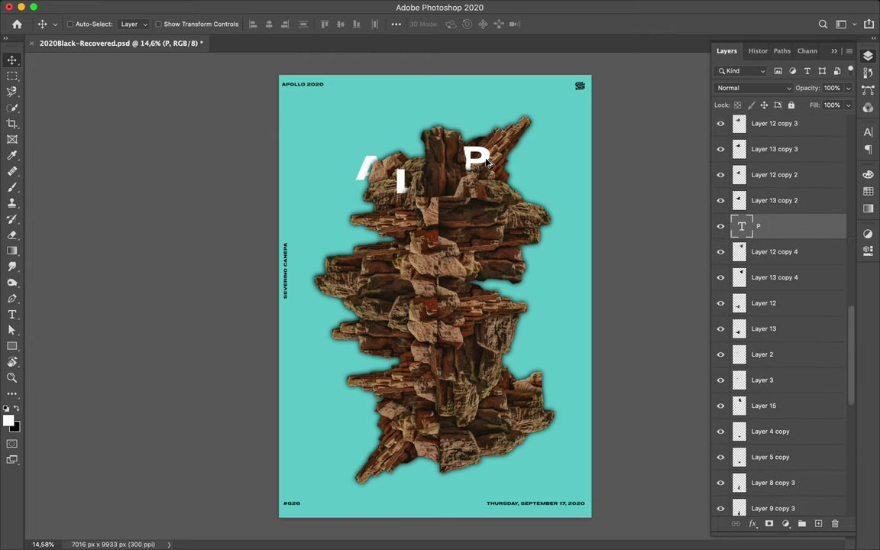
# Duplicate the P down onto the upper-right rocks, change the copy to I and restack it directly below Layer 7 copy 2.
pyautogui.moveTo(456, 222); pyautogui.dragTo(455, 217)
pyautogui.press('t')
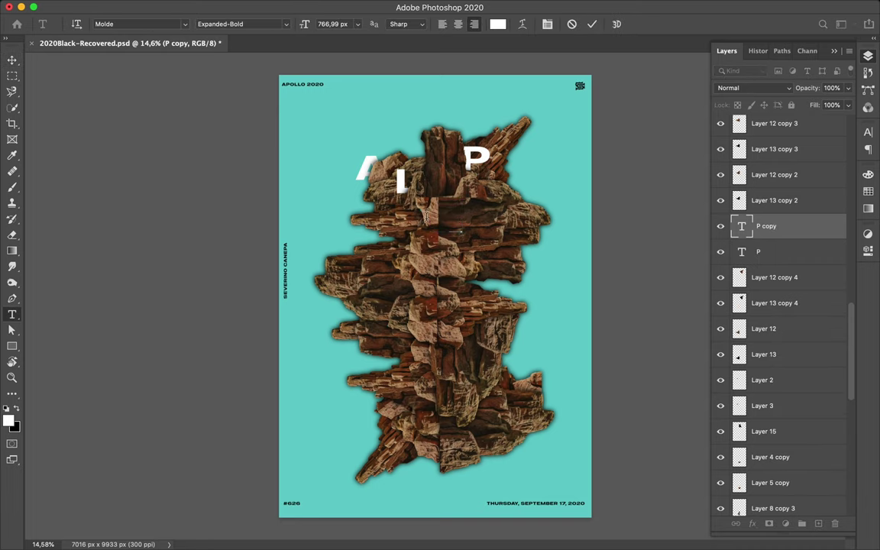
pyautogui.moveTo(786, 226); pyautogui.dragTo(776, 163)
pyautogui.scroll(5, 773, 171)
pyautogui.moveTo(759, 338); pyautogui.dragTo(770, 166)
pyautogui.press('v')
# Duplicate the letter I beside itself on the upper-right rock and restack the original I directly above Layer 6.
pyautogui.moveTo(458, 229); pyautogui.dragTo(436, 214)
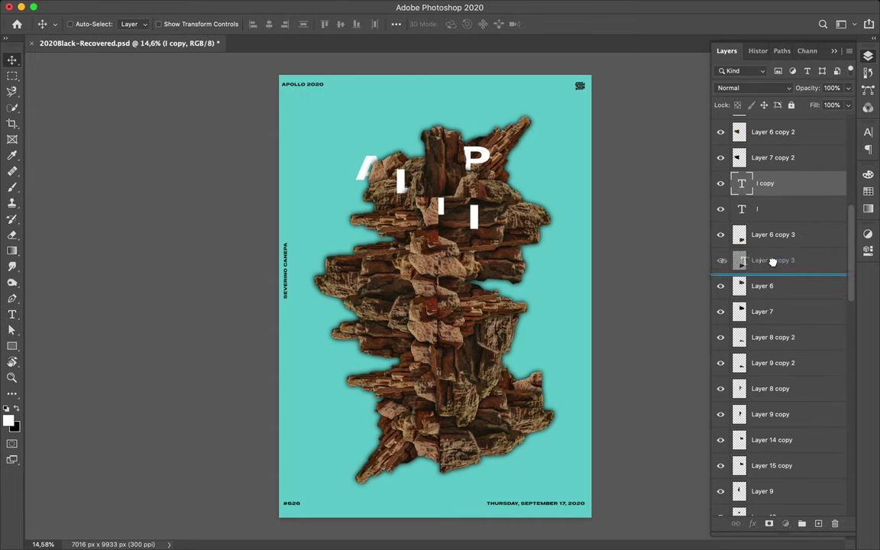
pyautogui.moveTo(772, 261); pyautogui.dragTo(744, 260)
pyautogui.scroll(5, 450, 199)
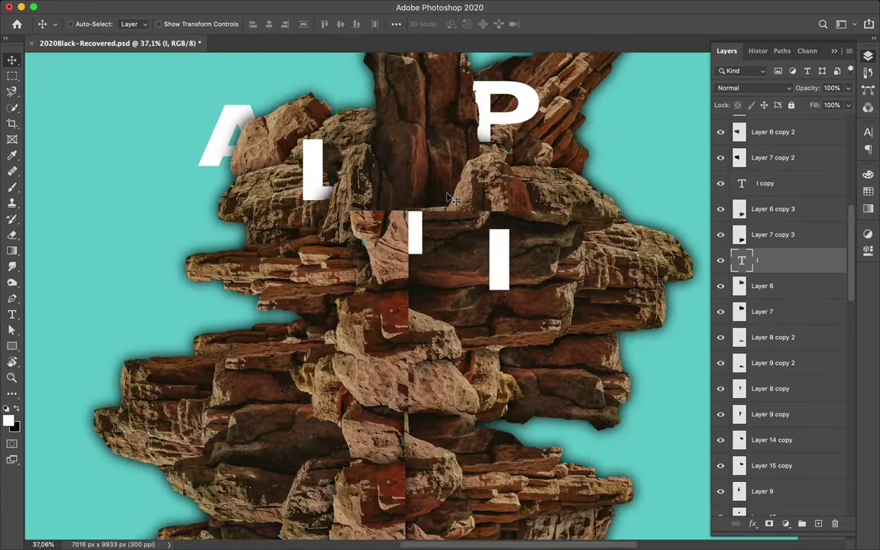
# Check which rock layers surround the two I letters and how they are stacked.
pyautogui.keyDown('super'); pyautogui.click(393, 240); pyautogui.keyUp('super')
pyautogui.scroll(3, 794, 133)
pyautogui.scroll(-8, 805, 245)
pyautogui.moveTo(794, 203)
pyautogui.mouseDown()
pyautogui.moveTo(805, 259)
pyautogui.moveTo(797, 354)
pyautogui.moveTo(789, 94)
pyautogui.moveTo(787, 187)
pyautogui.mouseUp()
pyautogui.scroll(3, 799, 321)
pyautogui.scroll(4, 799, 306)
pyautogui.keyDown('super'); pyautogui.click(484, 184); pyautogui.keyUp('super')
pyautogui.scroll(-10, 756, 305)
pyautogui.scroll(10, 776, 249)
pyautogui.scroll(-7, 776, 249)
# Change the duplicated I to N, restack it directly below Layer 9 copy 2 and move it onto the left rocks.
pyautogui.keyDown('super'); pyautogui.click(506, 259); pyautogui.keyUp('super')
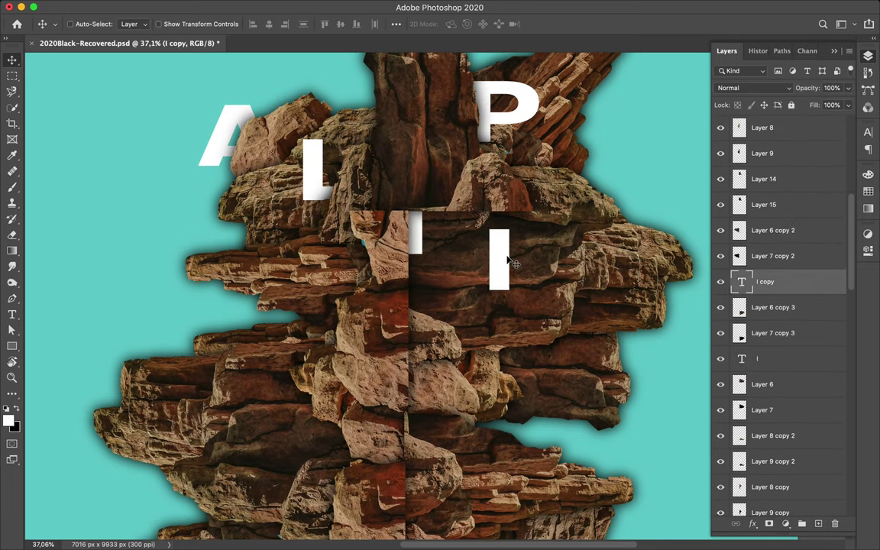
pyautogui.doubleClick(502, 257)
pyautogui.write('N')
pyautogui.press('super+Return')
pyautogui.moveTo(494, 260)
pyautogui.mouseDown()
pyautogui.moveTo(554, 277)
pyautogui.moveTo(510, 252)
pyautogui.mouseUp()
pyautogui.moveTo(787, 282); pyautogui.dragTo(790, 424)
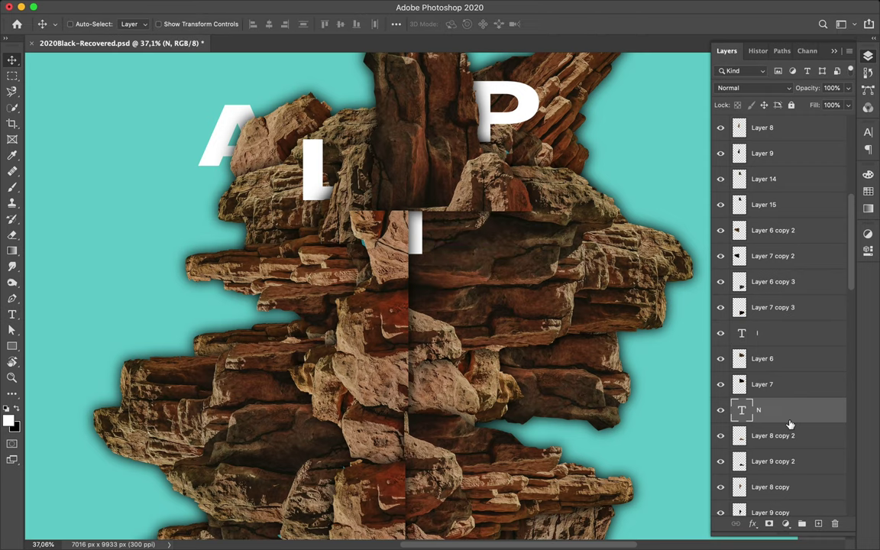
pyautogui.moveTo(775, 343); pyautogui.dragTo(775, 471)
pyautogui.moveTo(463, 263); pyautogui.dragTo(300, 310)
# Duplicate the N beside the central seam, change the copy to E and restack it directly above Layer 6 copy 3.
pyautogui.moveTo(794, 473); pyautogui.dragTo(809, 342)
pyautogui.scroll(-3, 808, 342)
pyautogui.moveTo(794, 248); pyautogui.dragTo(782, 331)
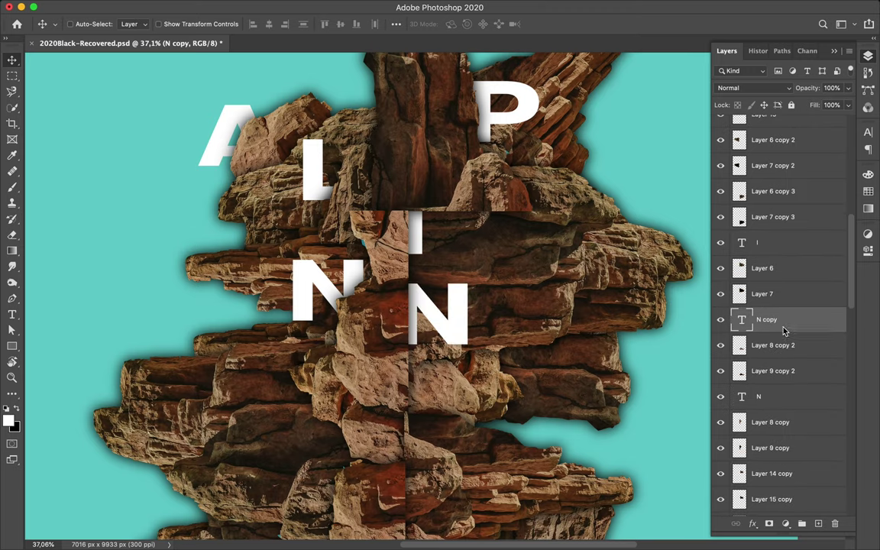
pyautogui.moveTo(770, 227); pyautogui.dragTo(770, 180)
pyautogui.doubleClick(450, 323)
pyautogui.write('E')
pyautogui.press('super+Return')
pyautogui.moveTo(451, 322); pyautogui.dragTo(425, 348)
pyautogui.scroll(-3, 428, 341)
pyautogui.keyDown('super'); pyautogui.click(260, 340); pyautogui.keyUp('super')
pyautogui.moveTo(260, 340); pyautogui.dragTo(258, 353)
pyautogui.press('super+t')
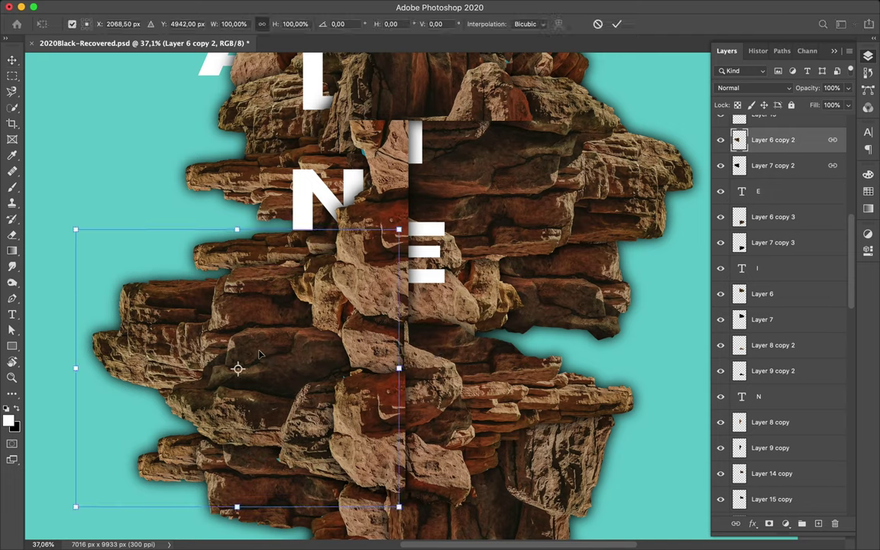
pyautogui.press('Escape')
pyautogui.press('super+z')
# Duplicate the E onto the right-hand rocks, change the copy to R and restack it directly above Layer 14 copy.
pyautogui.moveTo(430, 256); pyautogui.dragTo(534, 281)
pyautogui.doubleClick(534, 281)
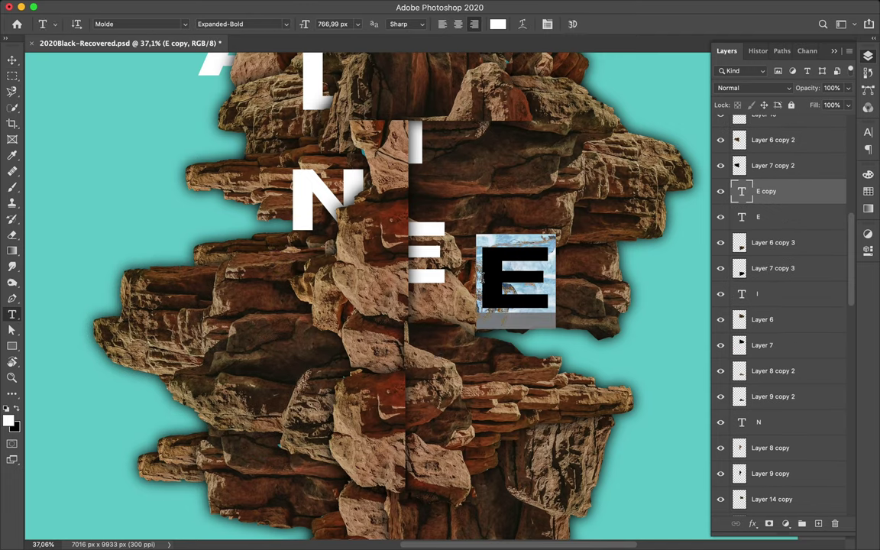
pyautogui.write('R')
pyautogui.press('super+Return')
pyautogui.moveTo(817, 197); pyautogui.dragTo(791, 483)
# Duplicate the R down to the gap above the lower-right rocks and change the copy to O.
pyautogui.press('v')
pyautogui.moveTo(534, 284); pyautogui.dragTo(594, 356)
pyautogui.doubleClick(595, 356)
pyautogui.write('O')
pyautogui.press('super+Return')
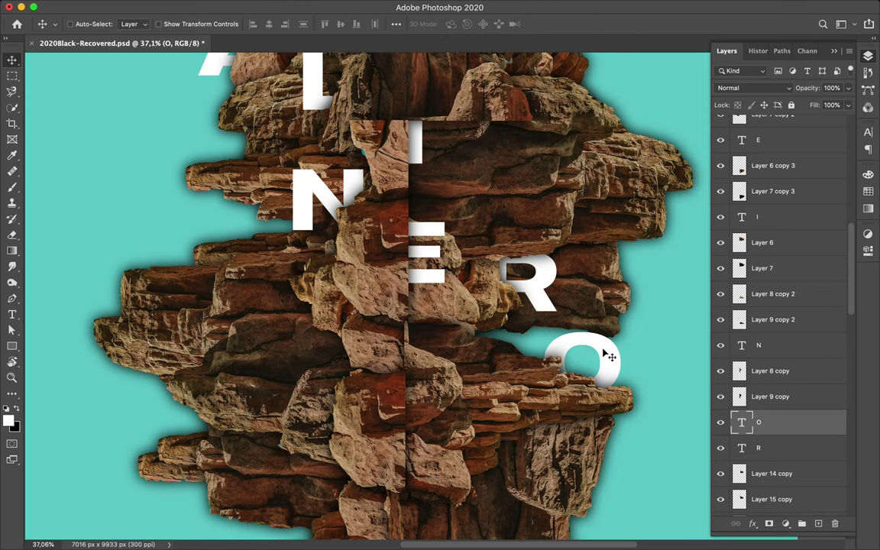
# Duplicate the O onto the left rocks, change the copy to C, restack it directly above Layer 6 copy 2 and adjust its position.
pyautogui.moveTo(354, 379); pyautogui.dragTo(353, 379)
pyautogui.moveTo(772, 420); pyautogui.dragTo(771, 281)
pyautogui.scroll(3, 771, 320)
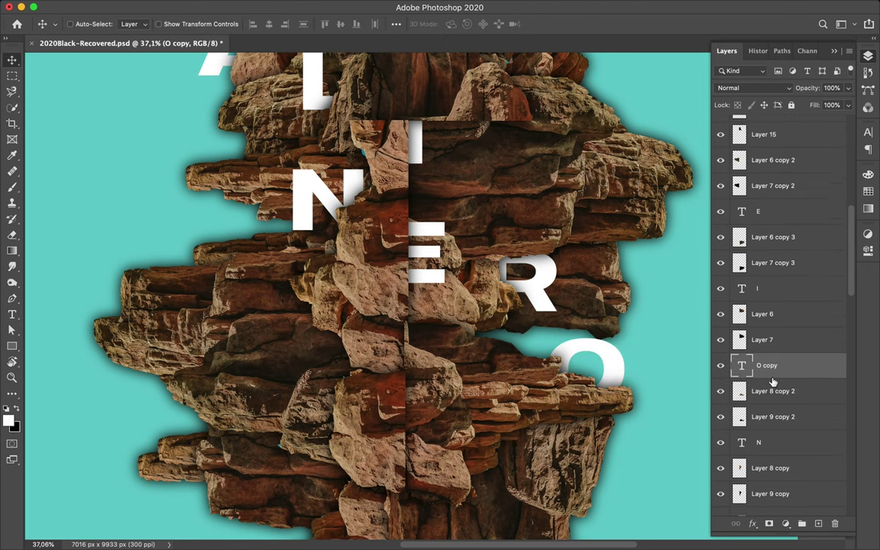
pyautogui.moveTo(764, 373); pyautogui.dragTo(757, 149)
pyautogui.doubleClick(334, 391)
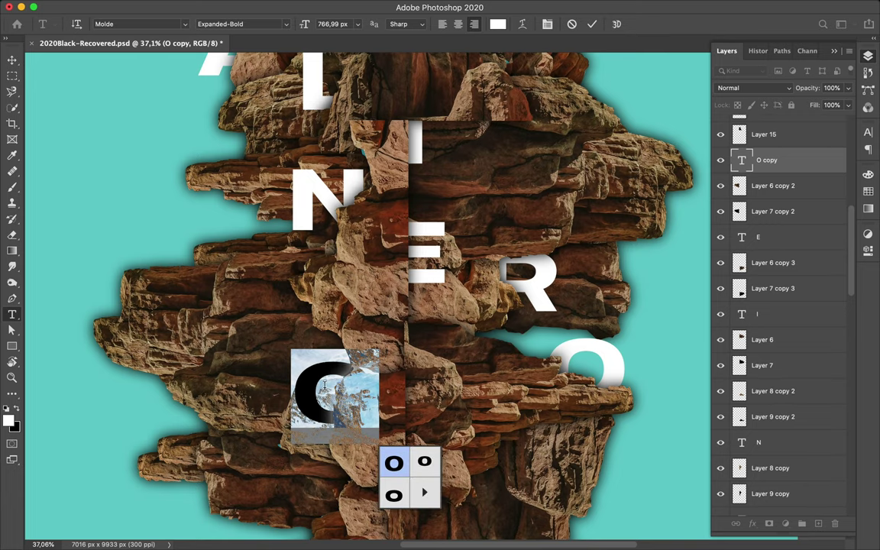
pyautogui.write('cO')
pyautogui.doubleClick(324, 386)
pyautogui.write('C')
pyautogui.press('super+Return')
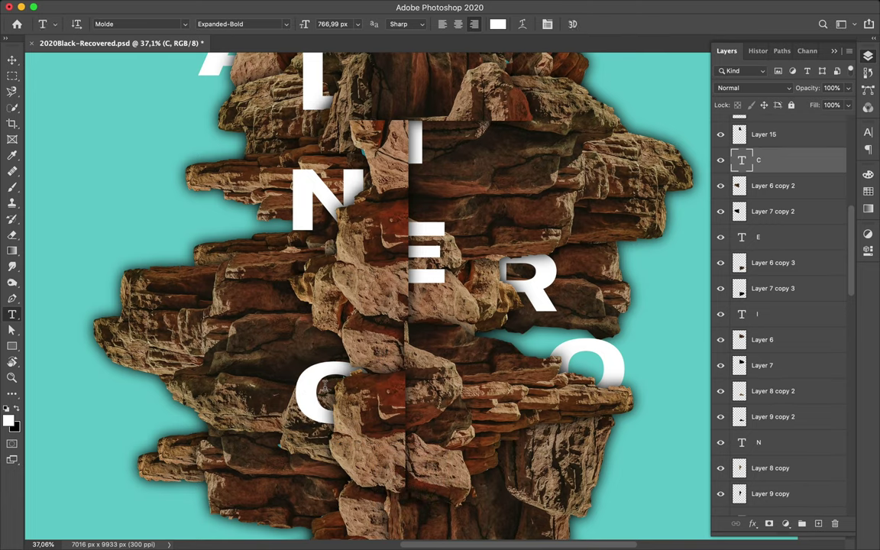
pyautogui.press('v')
pyautogui.moveTo(317, 394); pyautogui.dragTo(287, 339)
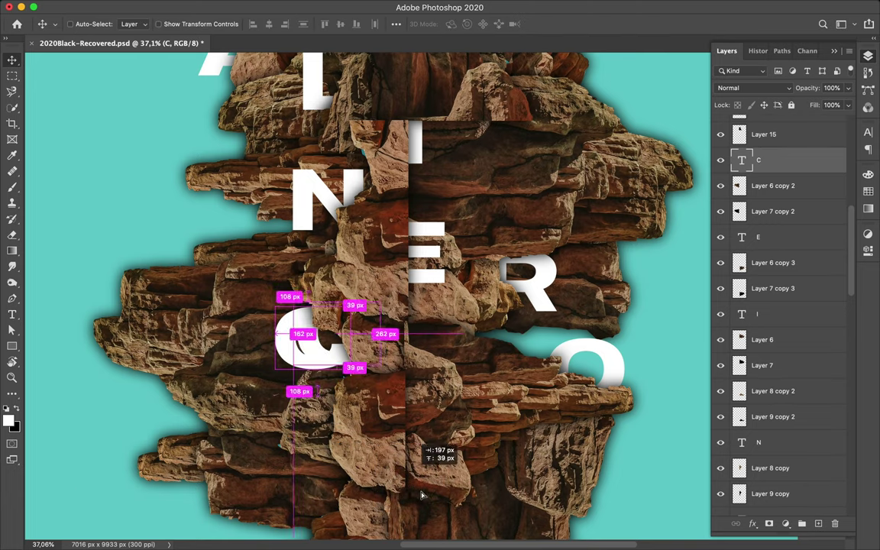
# Duplicate the C onto the lower central rocks, change the copy to K and restack it directly above Layer 6 copy.
pyautogui.hotkey('ctrl', 'j')
pyautogui.moveTo(763, 161); pyautogui.dragTo(764, 142)
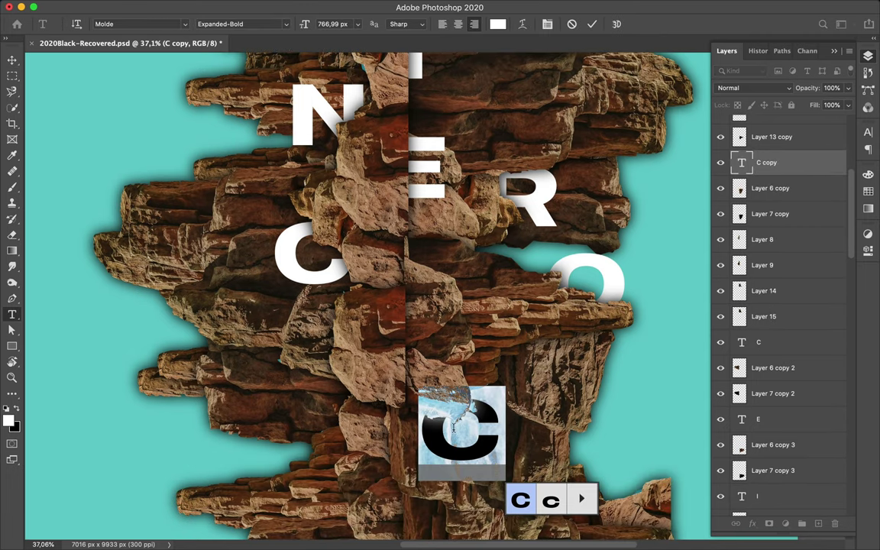
pyautogui.write('K')
pyautogui.press('super+Return')
pyautogui.press('super+0')
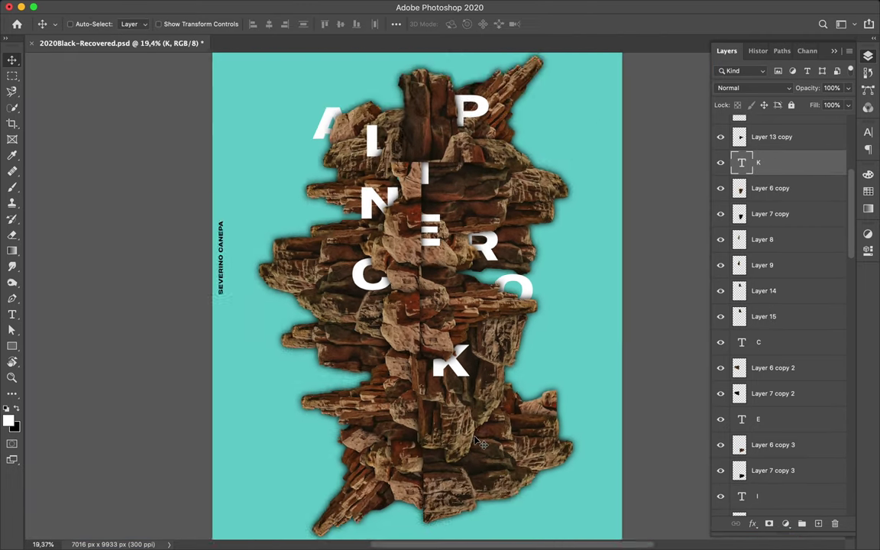
# Duplicate the K to the lower-left rocks, change the copy to # and restack it directly below Layer 9 copy 3.
pyautogui.moveTo(394, 384); pyautogui.dragTo(387, 386)
pyautogui.doubleClick(386, 381)
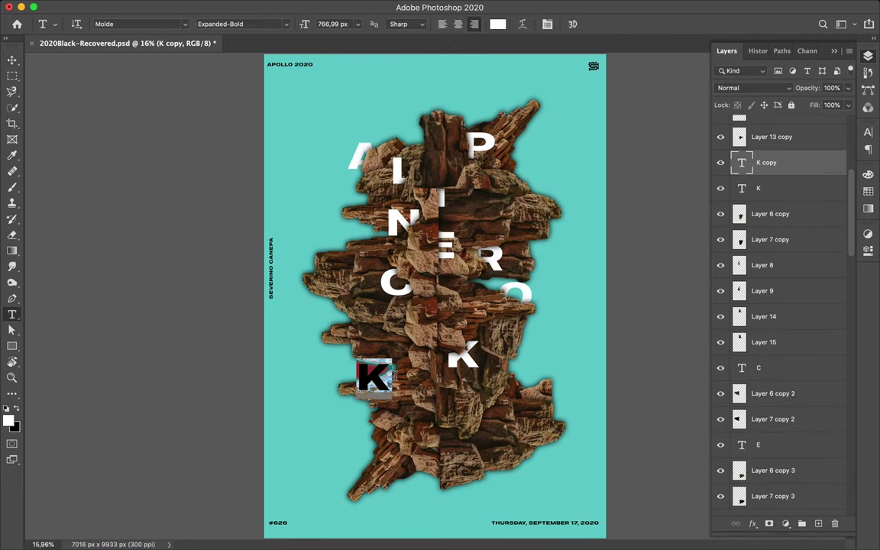
pyautogui.moveTo(775, 481); pyautogui.dragTo(738, 495)
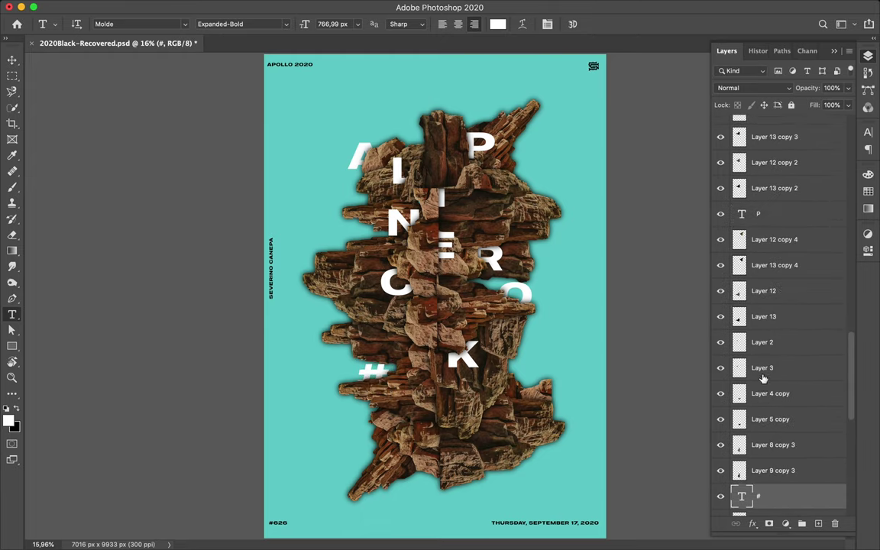
# Duplicate the # onto the lower-right rocks, change the copy to 3 and restack it directly below Layer 7 copy 2.
pyautogui.press('v')
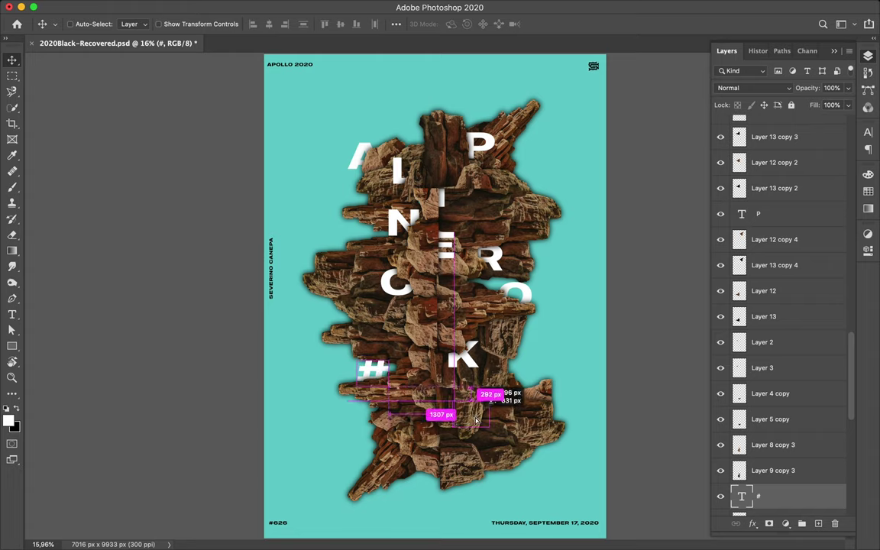
pyautogui.moveTo(763, 136); pyautogui.dragTo(752, 183)
pyautogui.press('t')
pyautogui.press('super+Return')
pyautogui.press('v')
pyautogui.moveTo(510, 445); pyautogui.dragTo(498, 434)
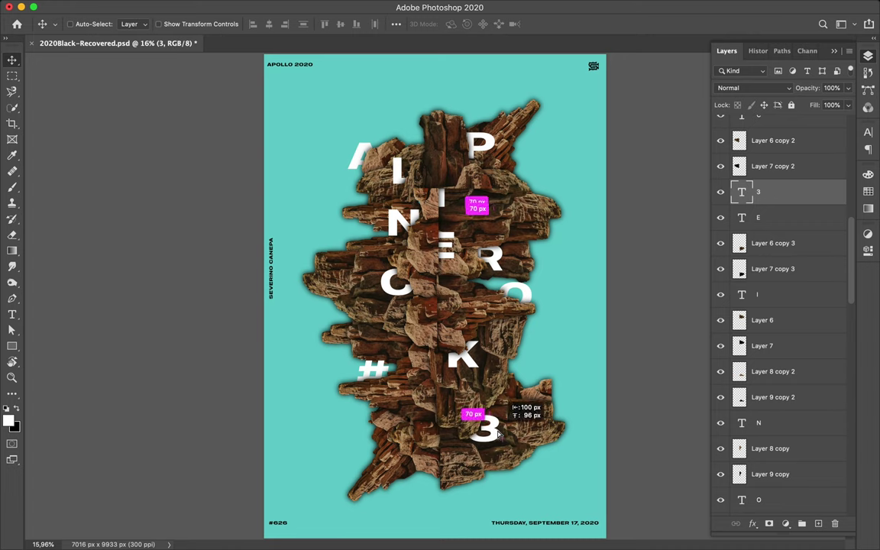
# Draw an unfilled rectangle of about 1791 × 2341 px around the N and C, with a white 59 px stroke.
pyautogui.scroll(2, 392, 243)
pyautogui.click(135, 24)
pyautogui.click(64, 47)
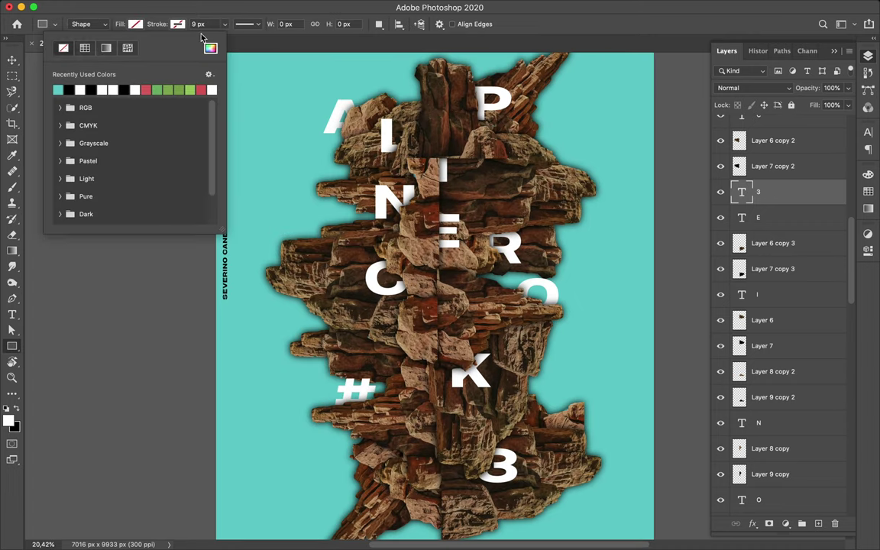
pyautogui.click(177, 23)
pyautogui.click(123, 89)
pyautogui.moveTo(315, 151); pyautogui.dragTo(427, 298)
pyautogui.press('a')
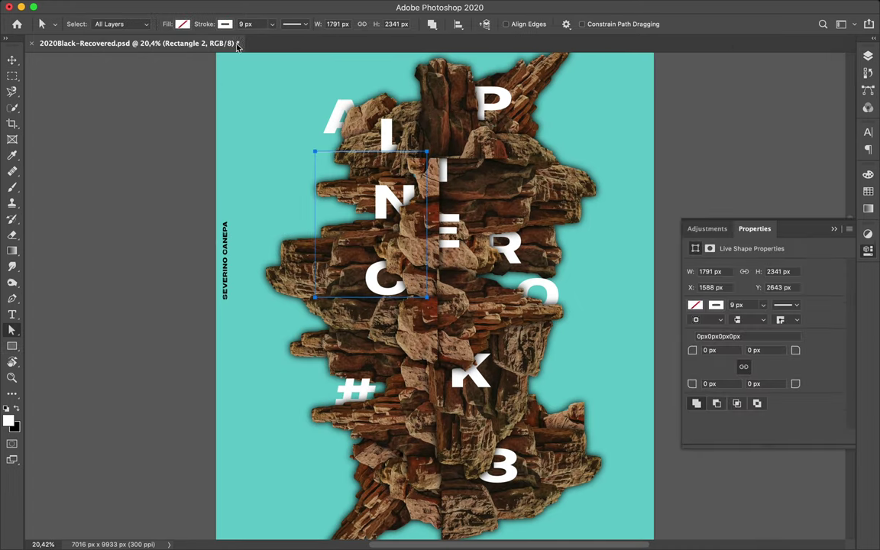
pyautogui.press('Return')
pyautogui.press('v')
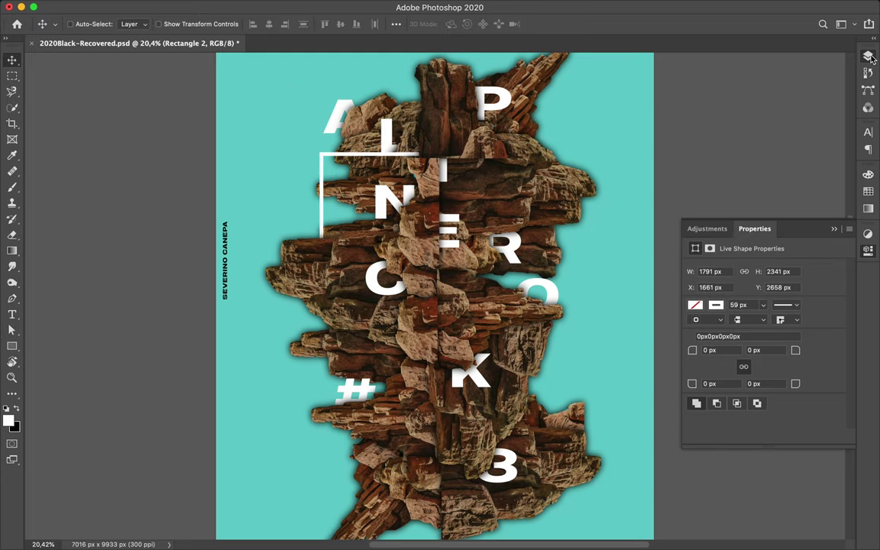
# Restack the rectangle around the N directly below Layer 13 copy 3 and shift it slightly down and right.
pyautogui.click(867, 56)
pyautogui.scroll(-3, 783, 298)
pyautogui.moveTo(783, 197); pyautogui.dragTo(781, 405)
pyautogui.scroll(-3, 781, 389)
pyautogui.moveTo(780, 306); pyautogui.dragTo(780, 484)
pyautogui.scroll(-3, 780, 458)
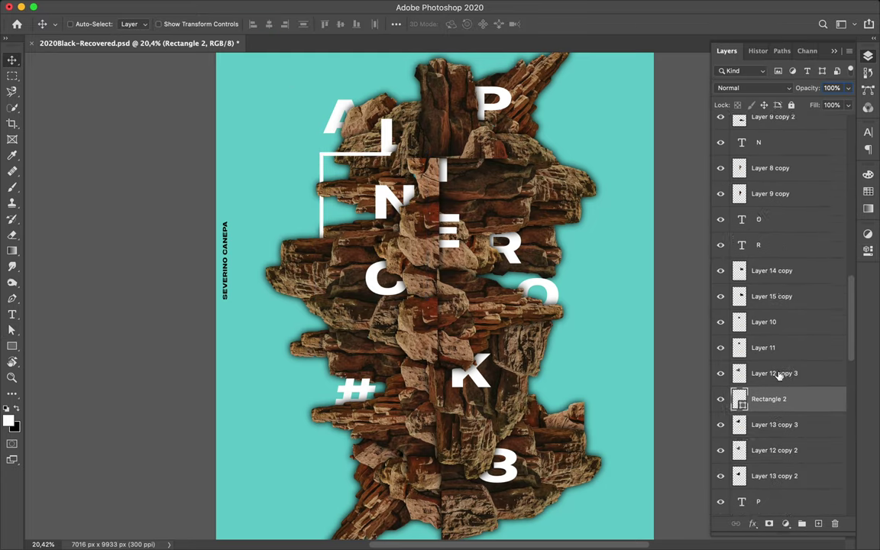
pyautogui.moveTo(778, 374); pyautogui.dragTo(775, 425)
pyautogui.moveTo(350, 166); pyautogui.dragTo(360, 173)
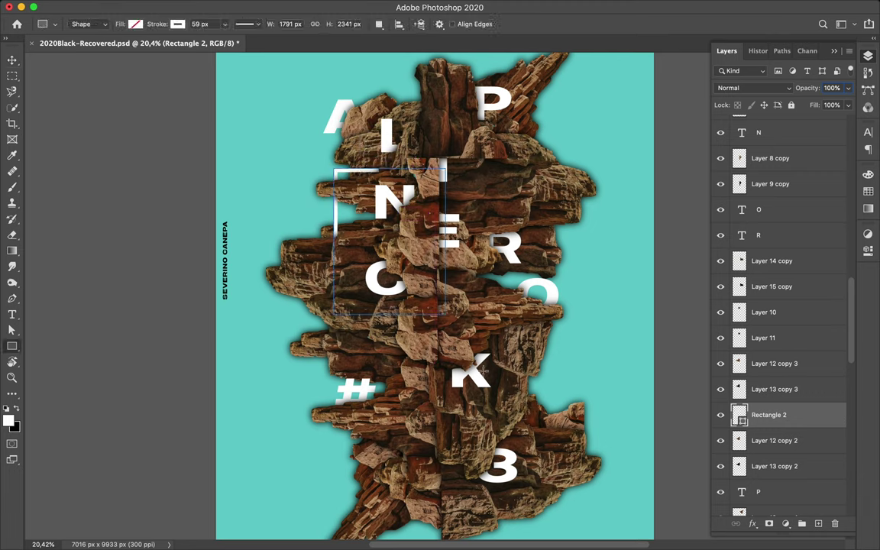
# Draw a white rectangular frame of about 2261 × 1370 px around the K with an 89 px stroke.
pyautogui.moveTo(549, 410); pyautogui.dragTo(562, 426)
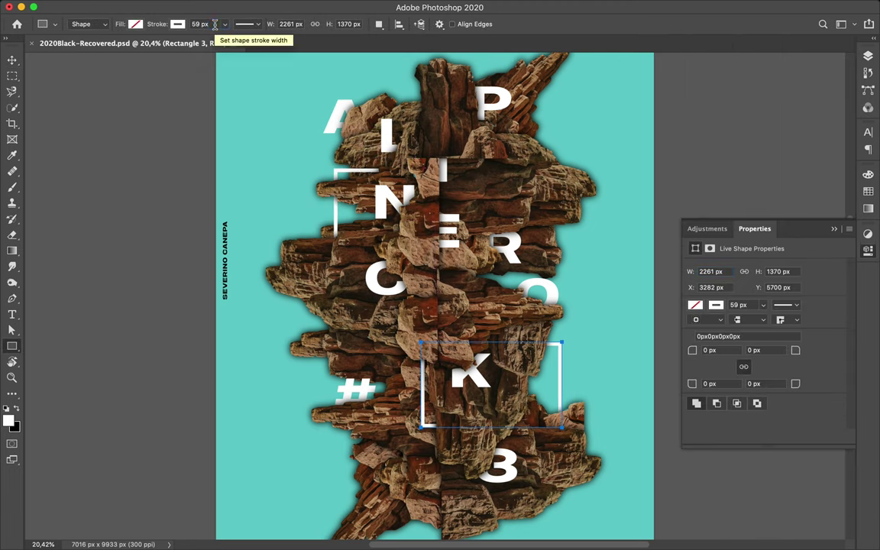
pyautogui.press('a')
pyautogui.press('v')
pyautogui.scroll(-2, 609, 330)
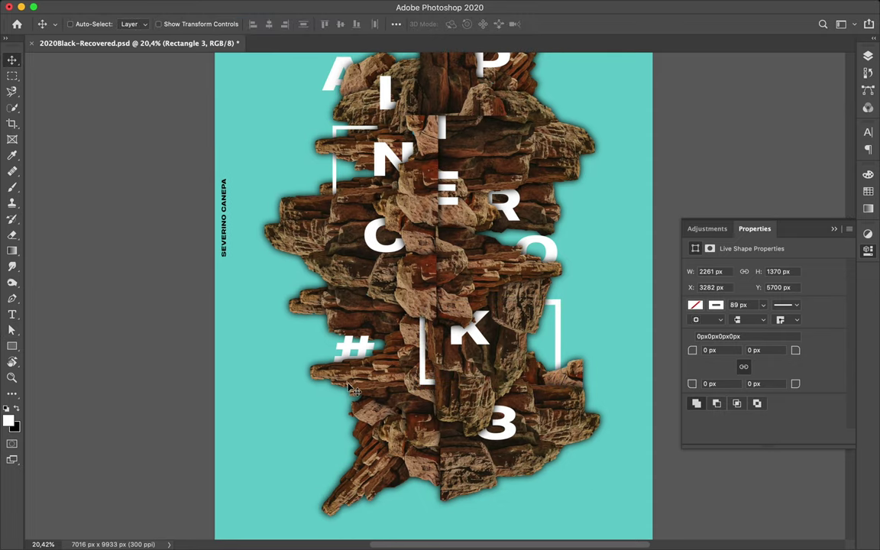
# Draw a frame of about 2237 × 2013 px around the lower-left rocks and restack it directly above Layer 8 copy 3.
pyautogui.press('u')
pyautogui.moveTo(469, 504); pyautogui.dragTo(477, 500)
pyautogui.click(867, 56)
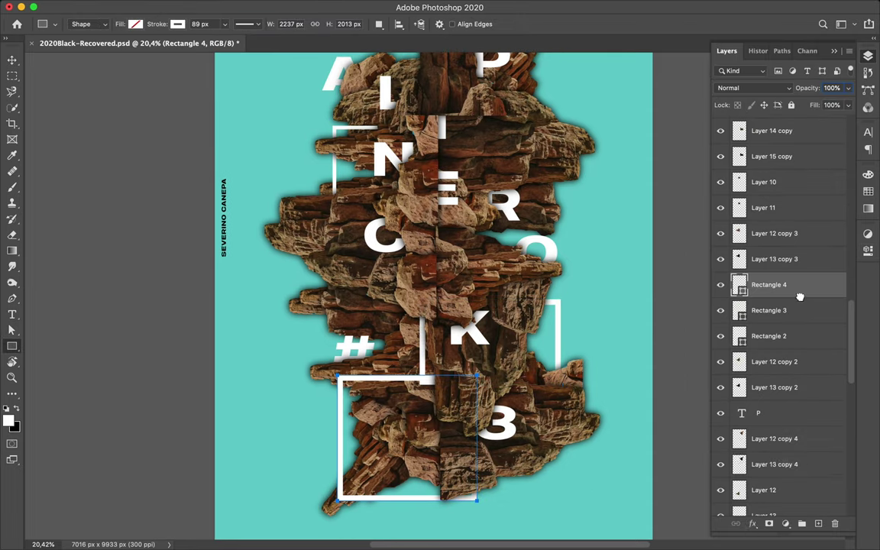
pyautogui.moveTo(799, 289); pyautogui.dragTo(799, 466)
pyautogui.scroll(-3, 801, 427)
pyautogui.moveTo(794, 367); pyautogui.dragTo(788, 483)
pyautogui.scroll(-3, 788, 442)
pyautogui.press('v')
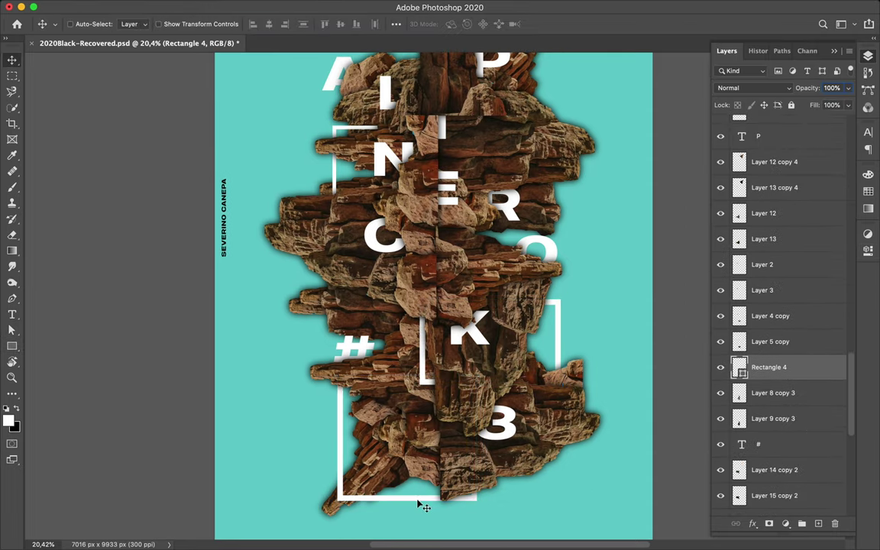
pyautogui.moveTo(418, 501); pyautogui.dragTo(420, 505)
# Duplicate the lower-left frame up to the top rocks so it surrounds the P.
pyautogui.scroll(2, 420, 504)
pyautogui.scroll(-1, 419, 506)
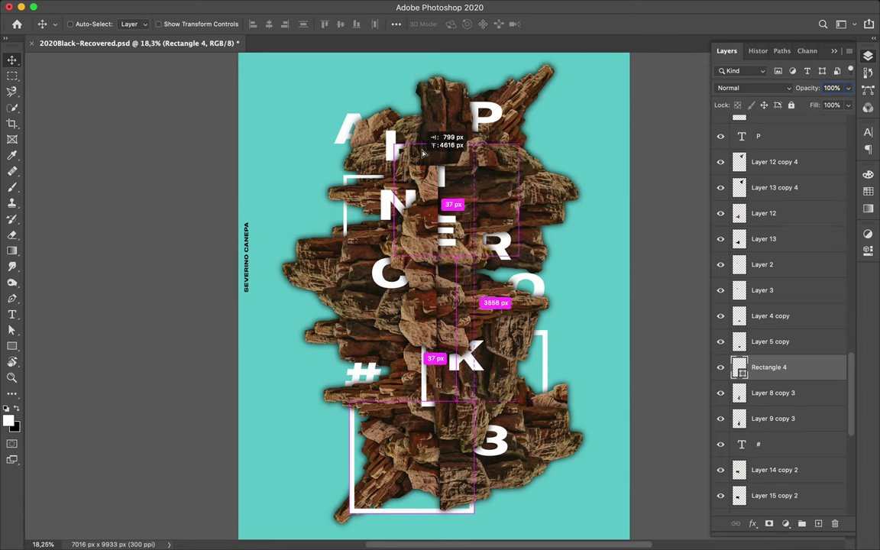
pyautogui.moveTo(422, 153)
pyautogui.mouseDown()
pyautogui.moveTo(393, 149)
pyautogui.moveTo(417, 156)
pyautogui.mouseUp()
pyautogui.press('super+s')
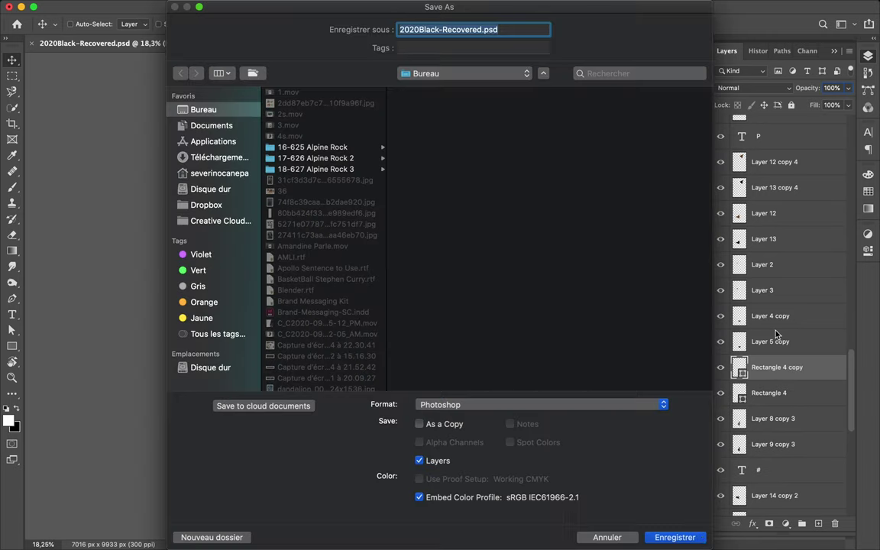
pyautogui.click(615, 541)
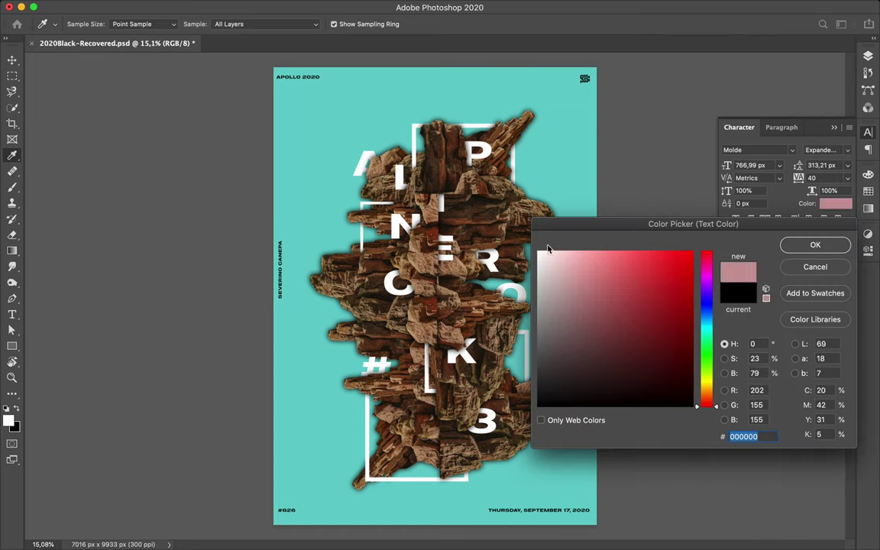
# Recolor the layout texts white and replace the black logo with a white-filled version on a new layer.
pyautogui.click(813, 243)
pyautogui.click(867, 55)
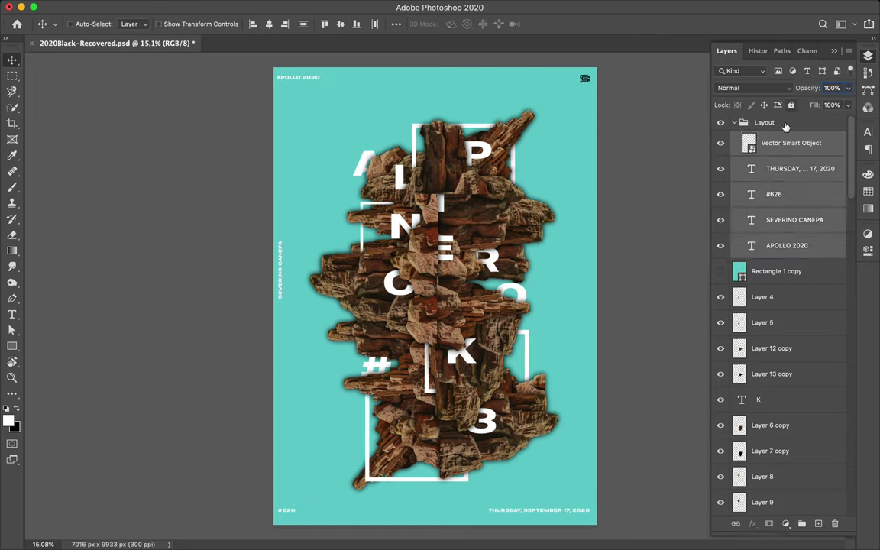
pyautogui.click(749, 145)
pyautogui.press('super+shift+alt+n')
pyautogui.press('b')
pyautogui.press('m')
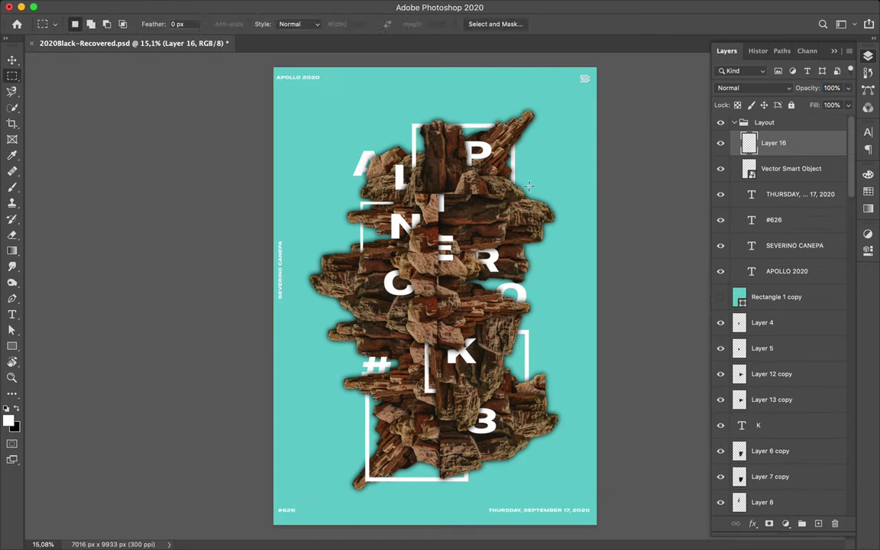
pyautogui.click(756, 170)
pyautogui.press('BackSpace')
# Show the turquoise Rectangle 1 copy and set its blending mode to Color.
pyautogui.click(720, 272)
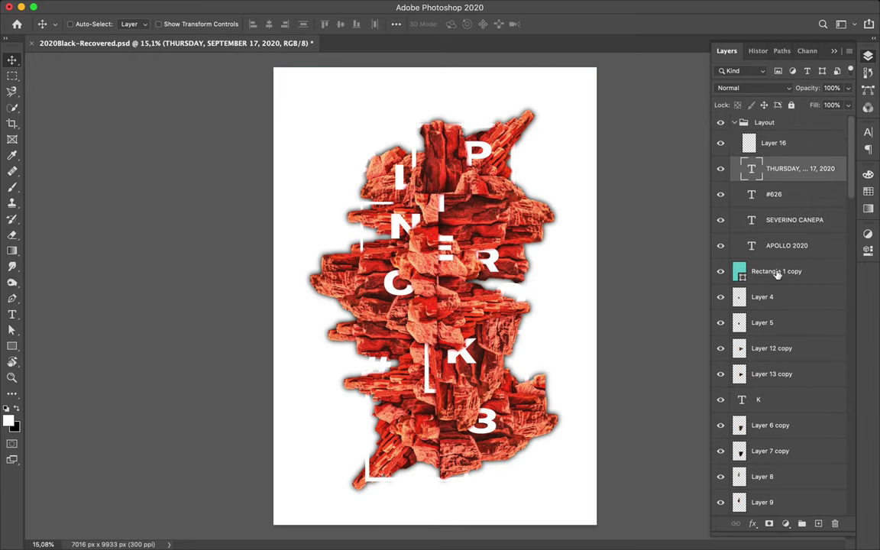
pyautogui.click(776, 274)
pyautogui.click(754, 88)
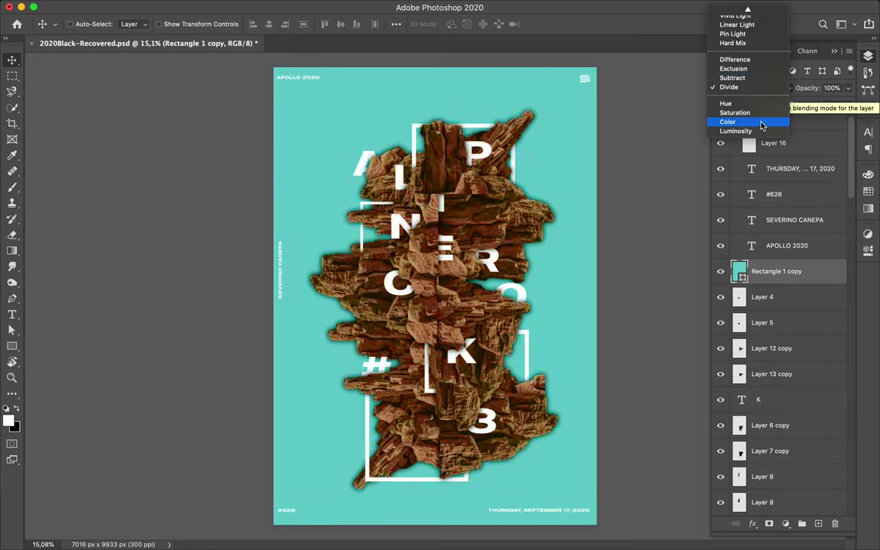
pyautogui.click(761, 122)
# Select all rock, letter and frame layers and adjust the composition's position within the poster.
pyautogui.click(777, 297)
pyautogui.scroll(-15, 777, 297)
pyautogui.keyDown('shift'); pyautogui.click(776, 426); pyautogui.keyUp('shift')
pyautogui.moveTo(476, 324); pyautogui.dragTo(476, 325)
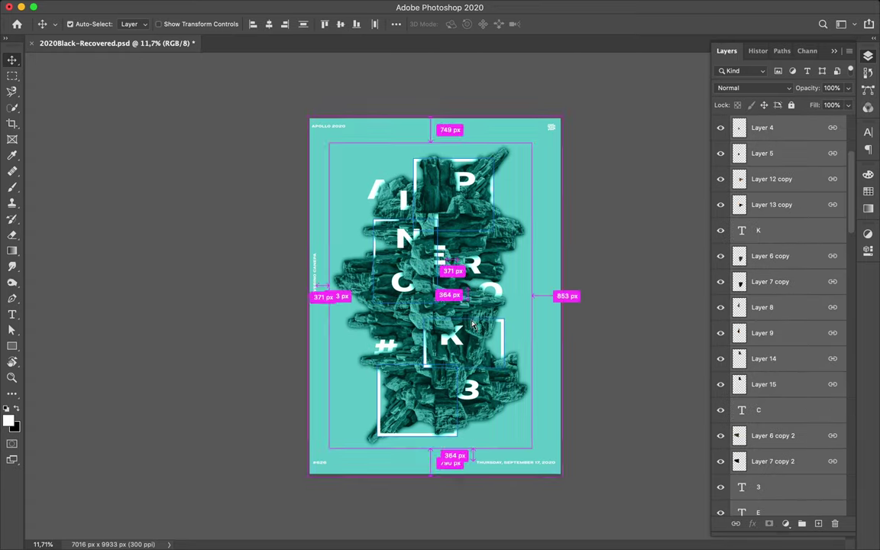
# Save the finished poster.
pyautogui.press('super+s')
pyautogui.click(728, 533)
pyautogui.click(587, 233)
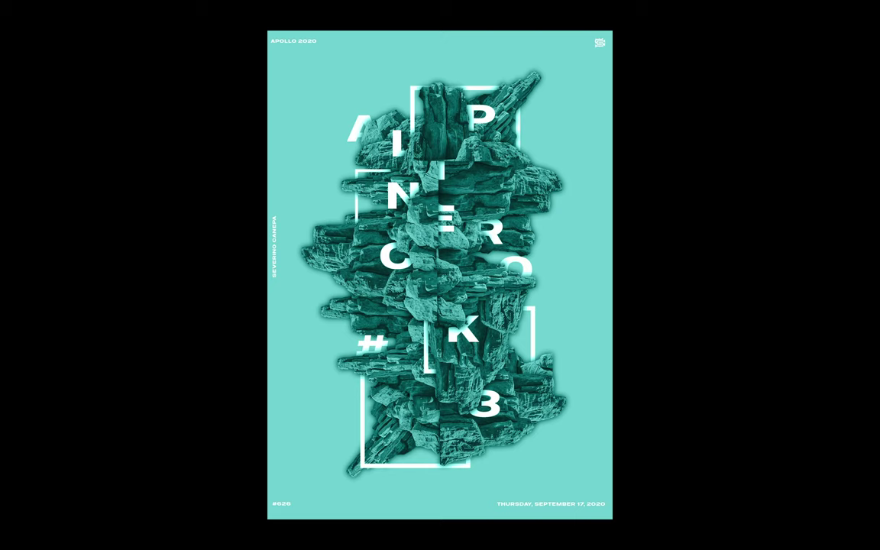